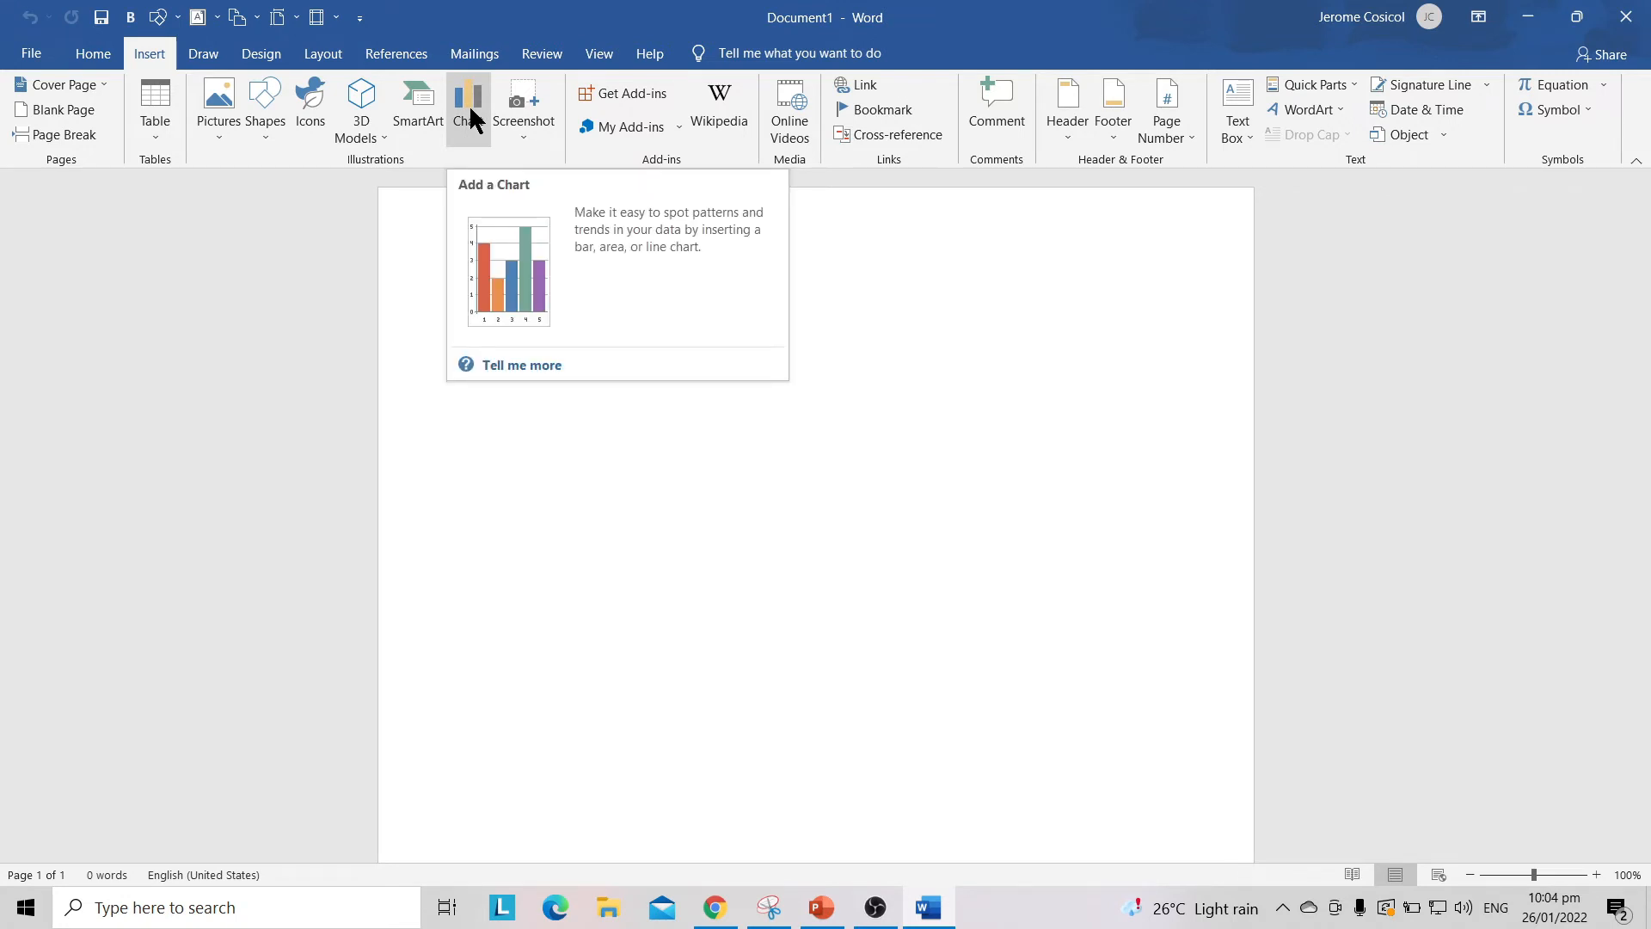
Insert a Clustered Column chart into the blank document and delete its Series 3 columns.
{"action": "left_click", "coordinate": [471, 108]}
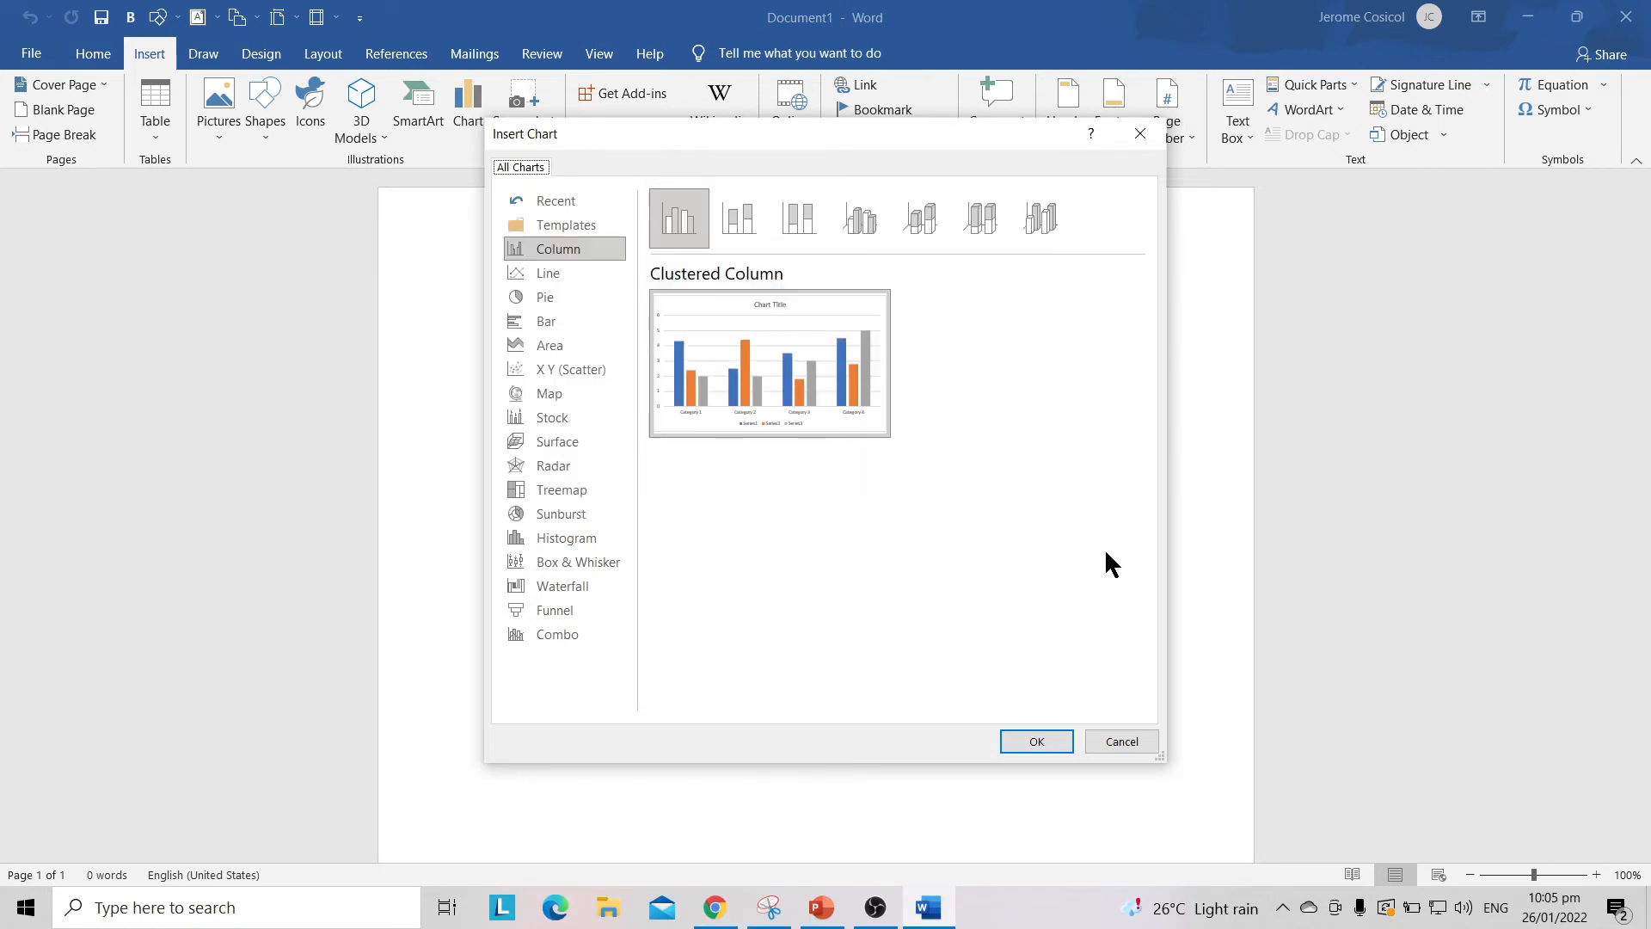
{"action": "left_click", "coordinate": [1025, 736]}
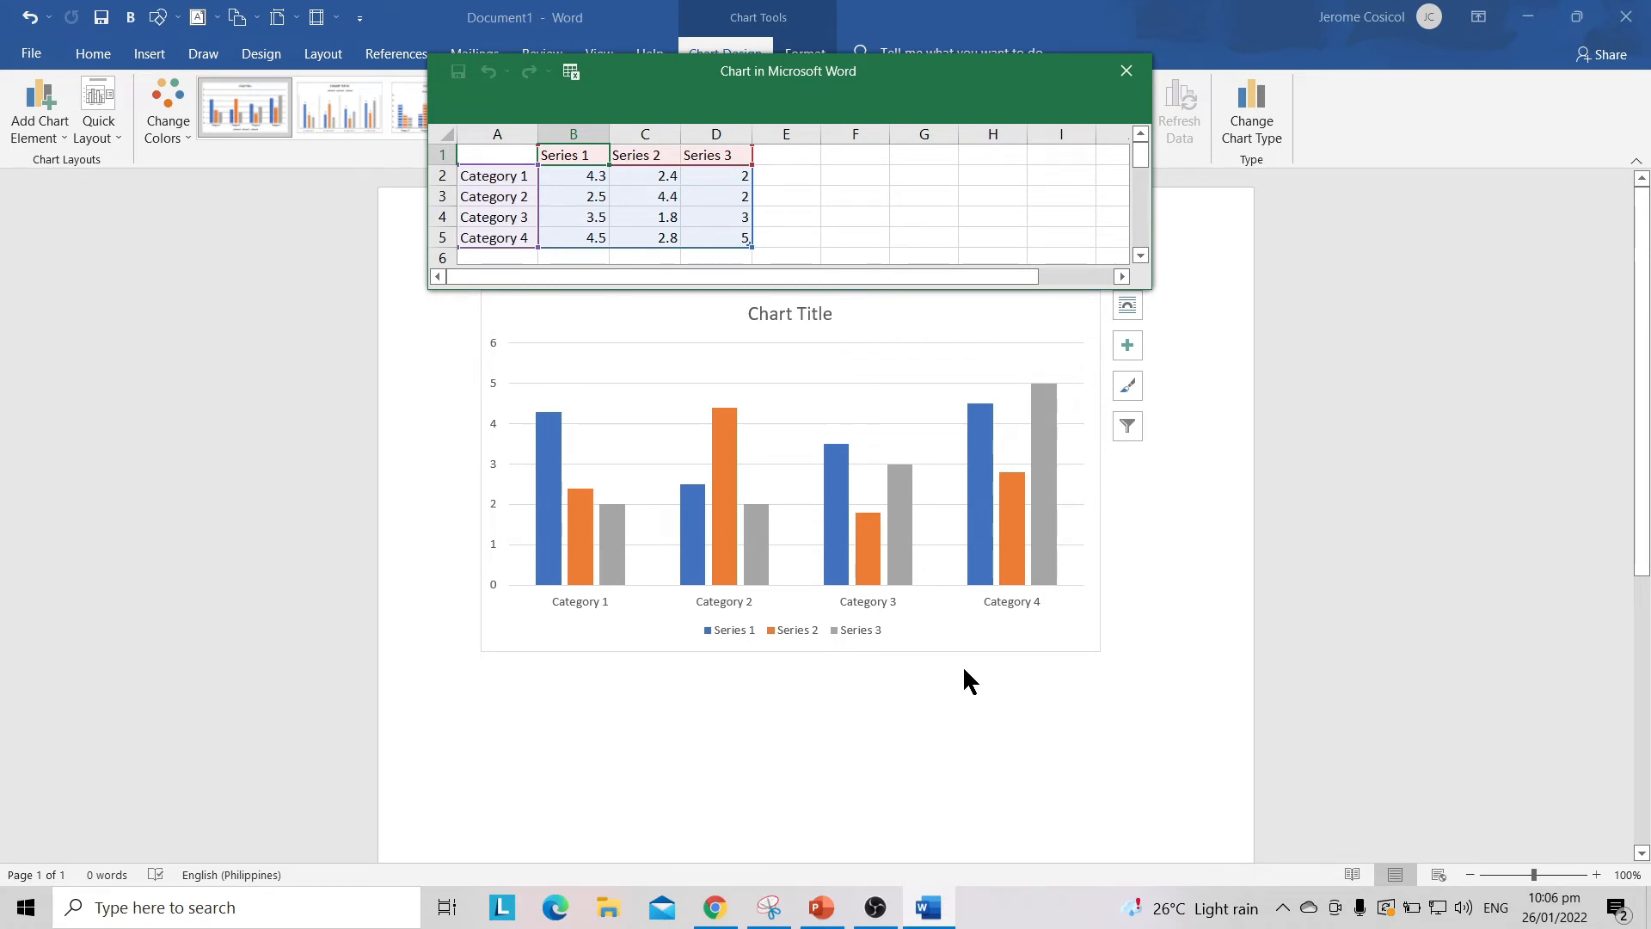
{"action": "left_click", "coordinate": [1044, 399]}
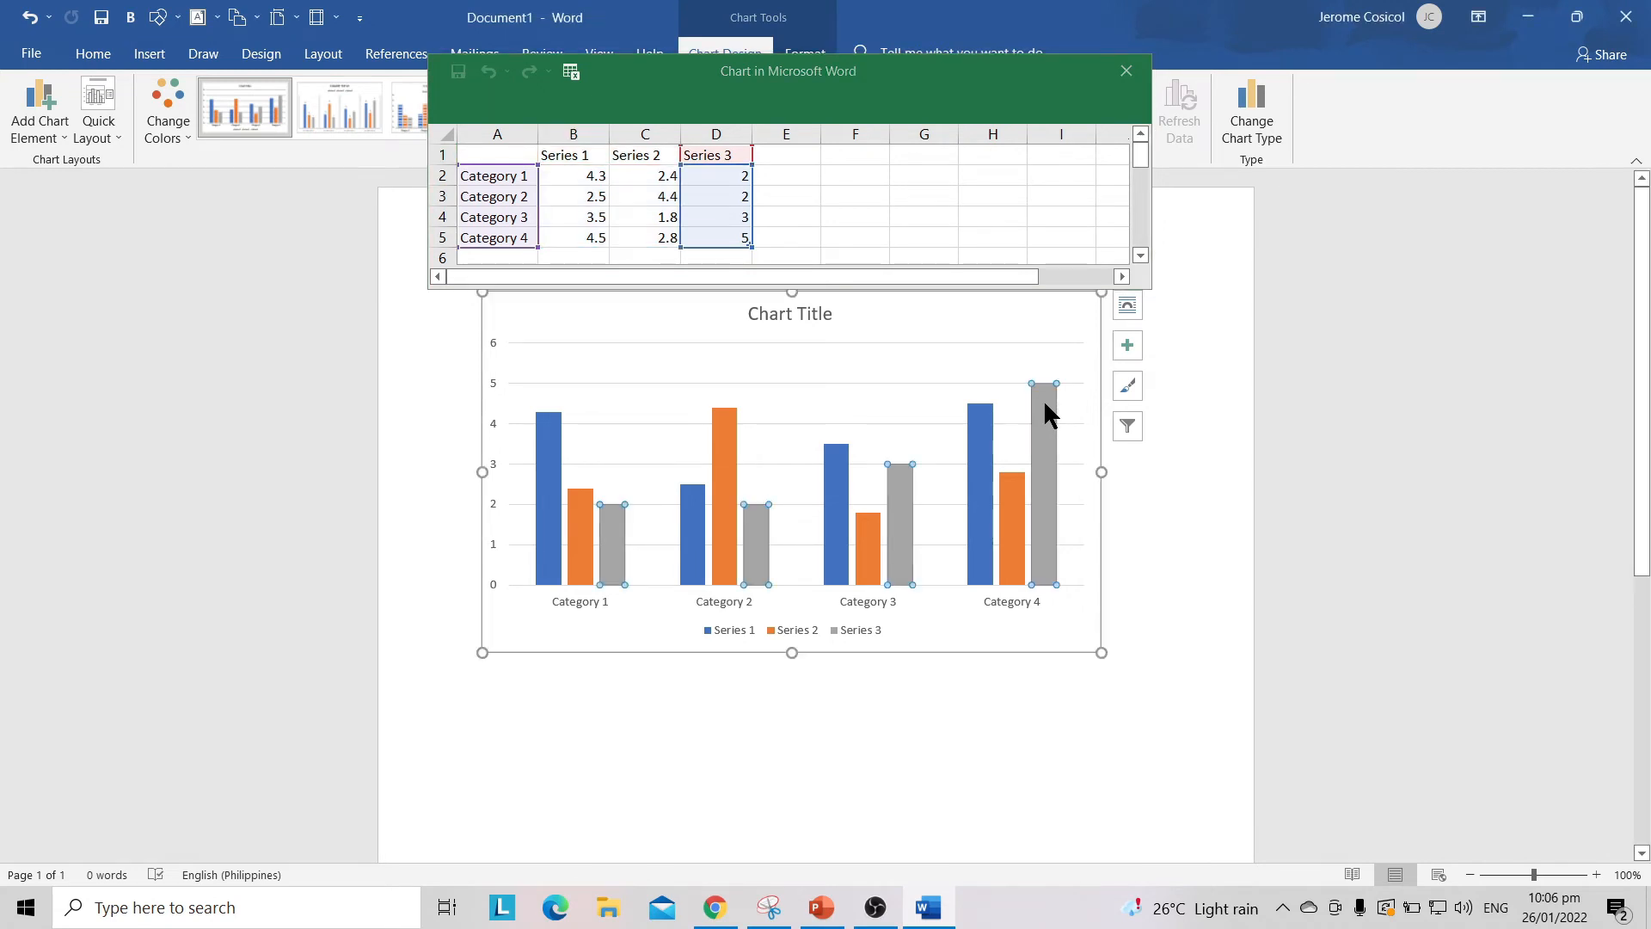
{"action": "right_click", "coordinate": [1044, 399]}
{"action": "left_click", "coordinate": [1080, 420]}
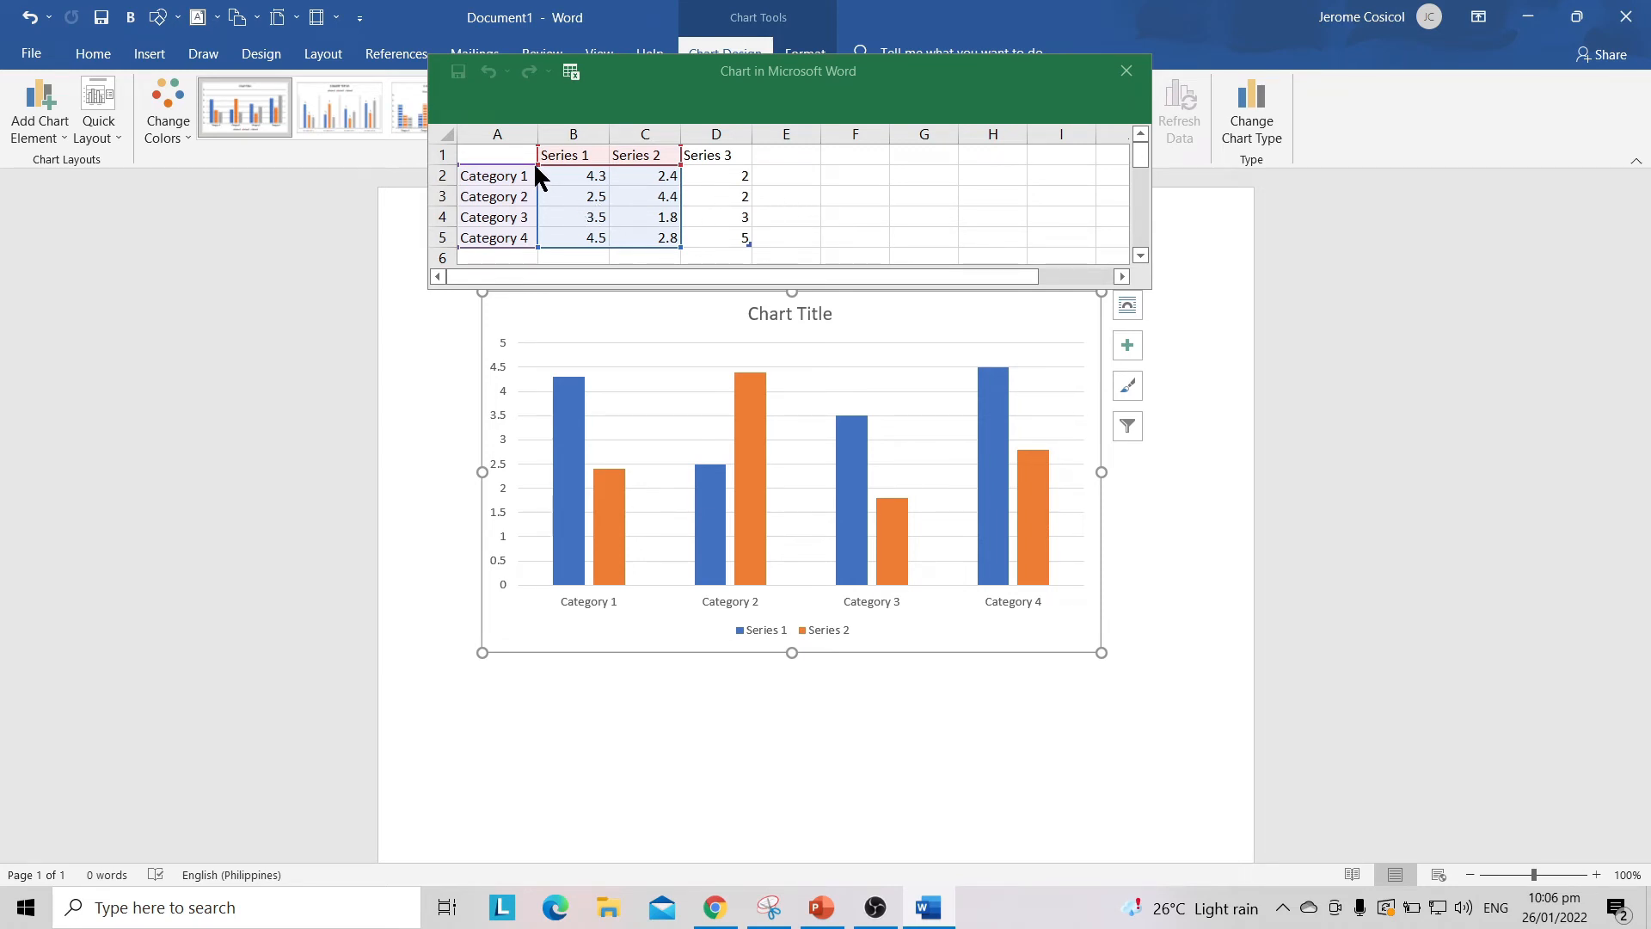
Rename the Series 1 heading to Sales and the Series 2 heading to Expenses in the chart's data sheet.
{"action": "left_click", "coordinate": [577, 155]}
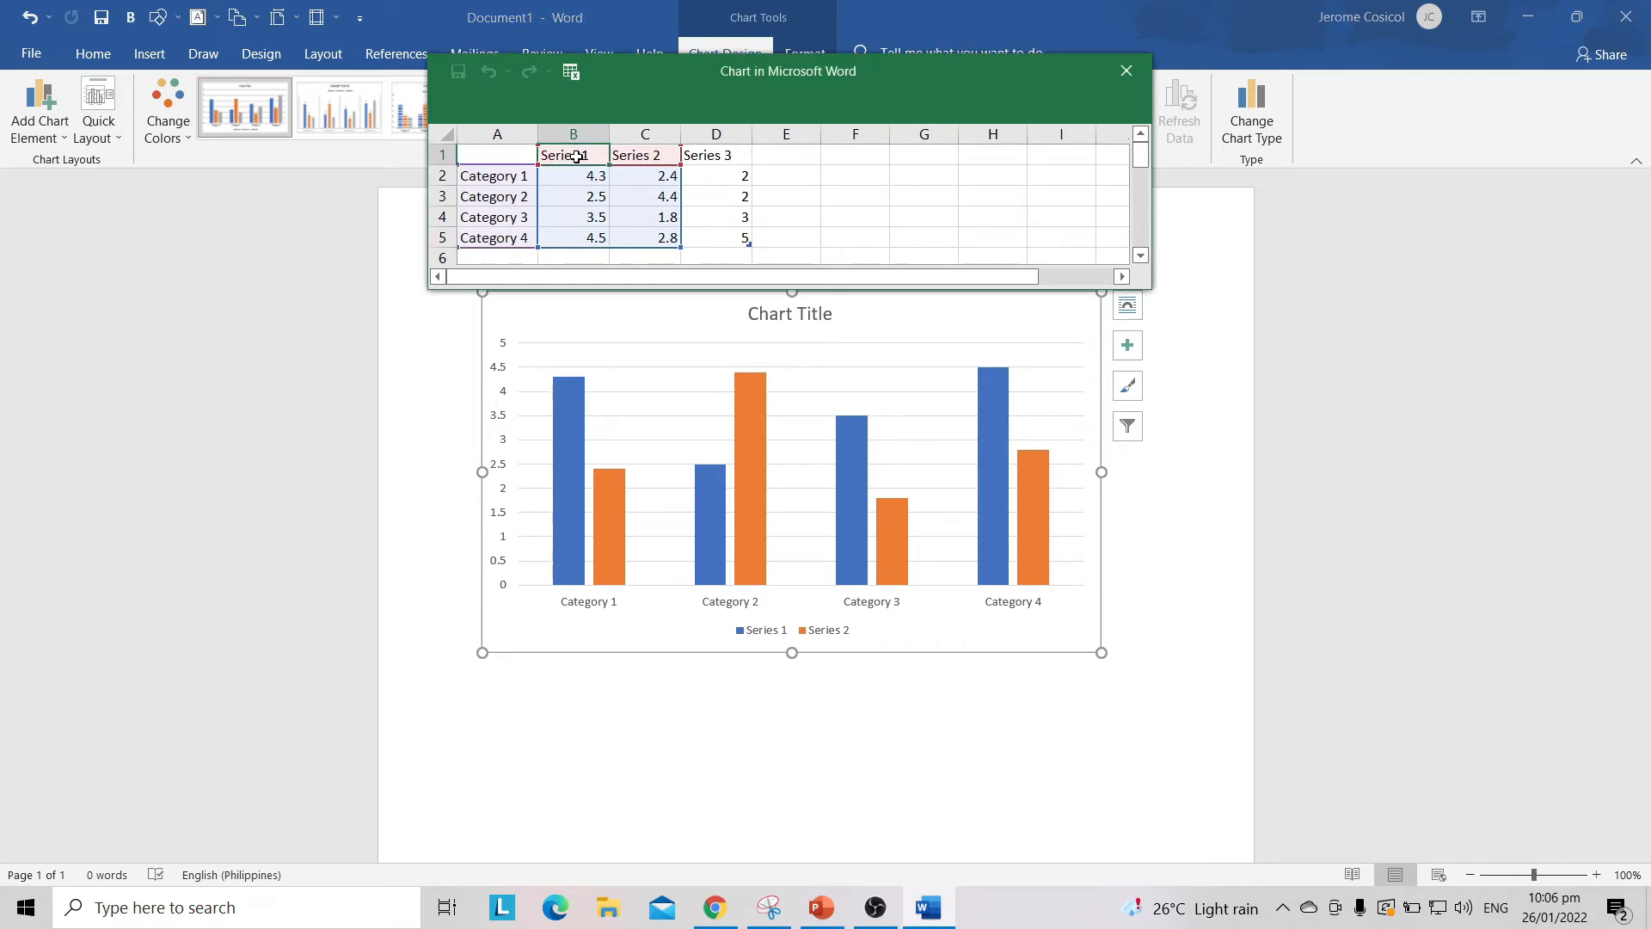
{"action": "key", "text": "BackSpace"}
{"action": "type", "text": "Sales"}
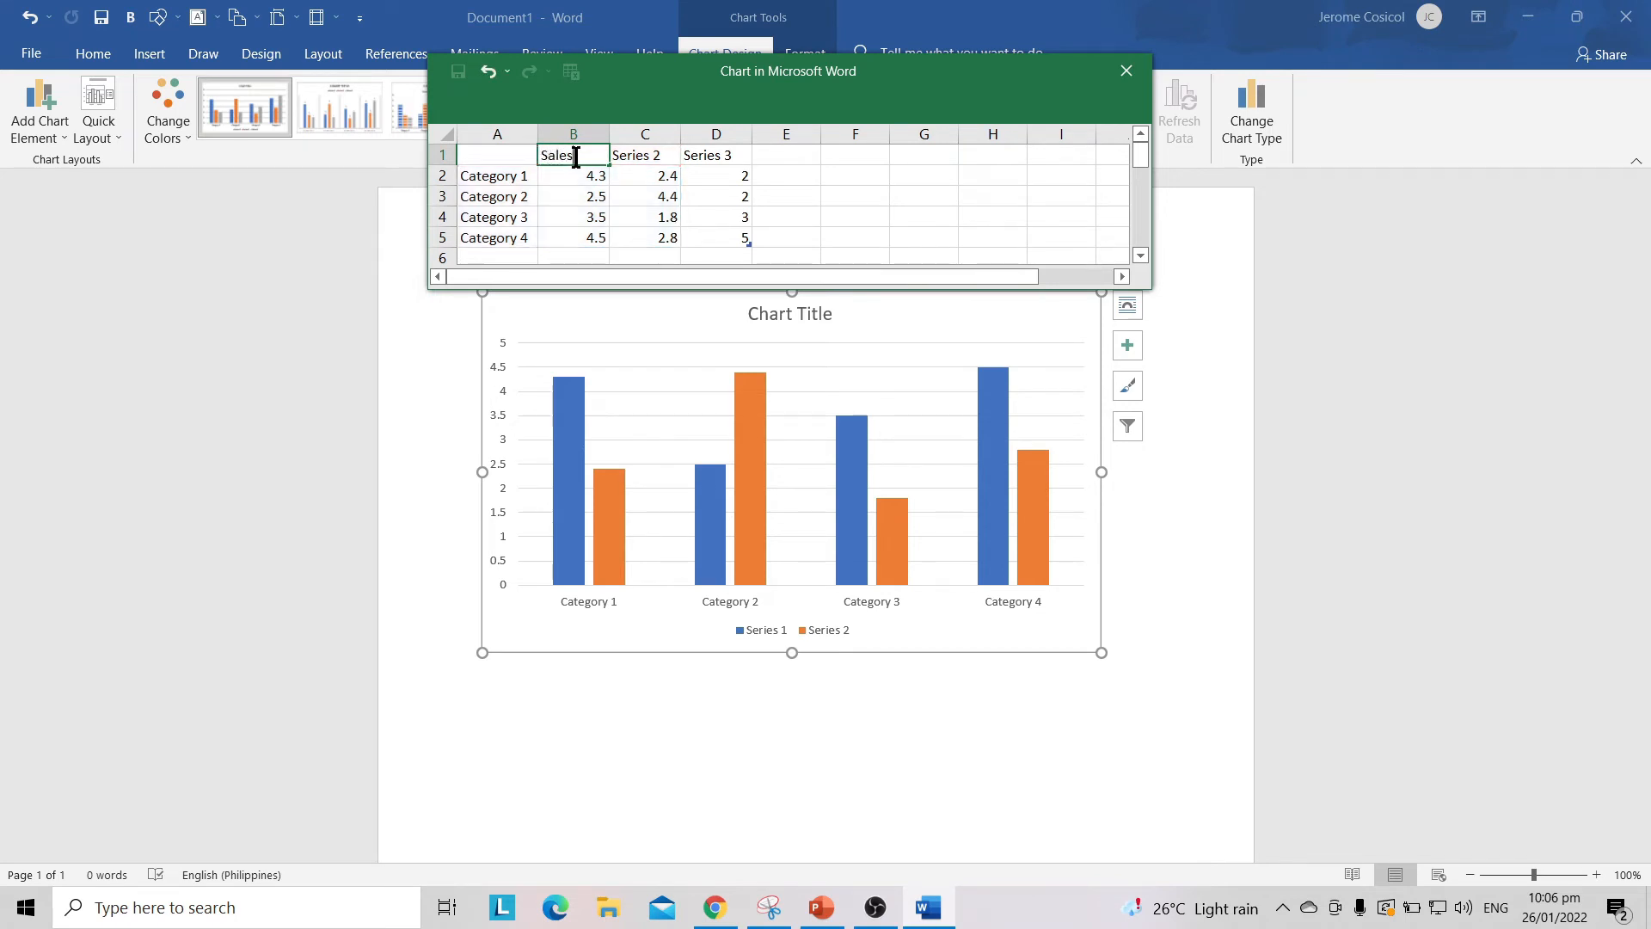
{"action": "left_click", "coordinate": [648, 154]}
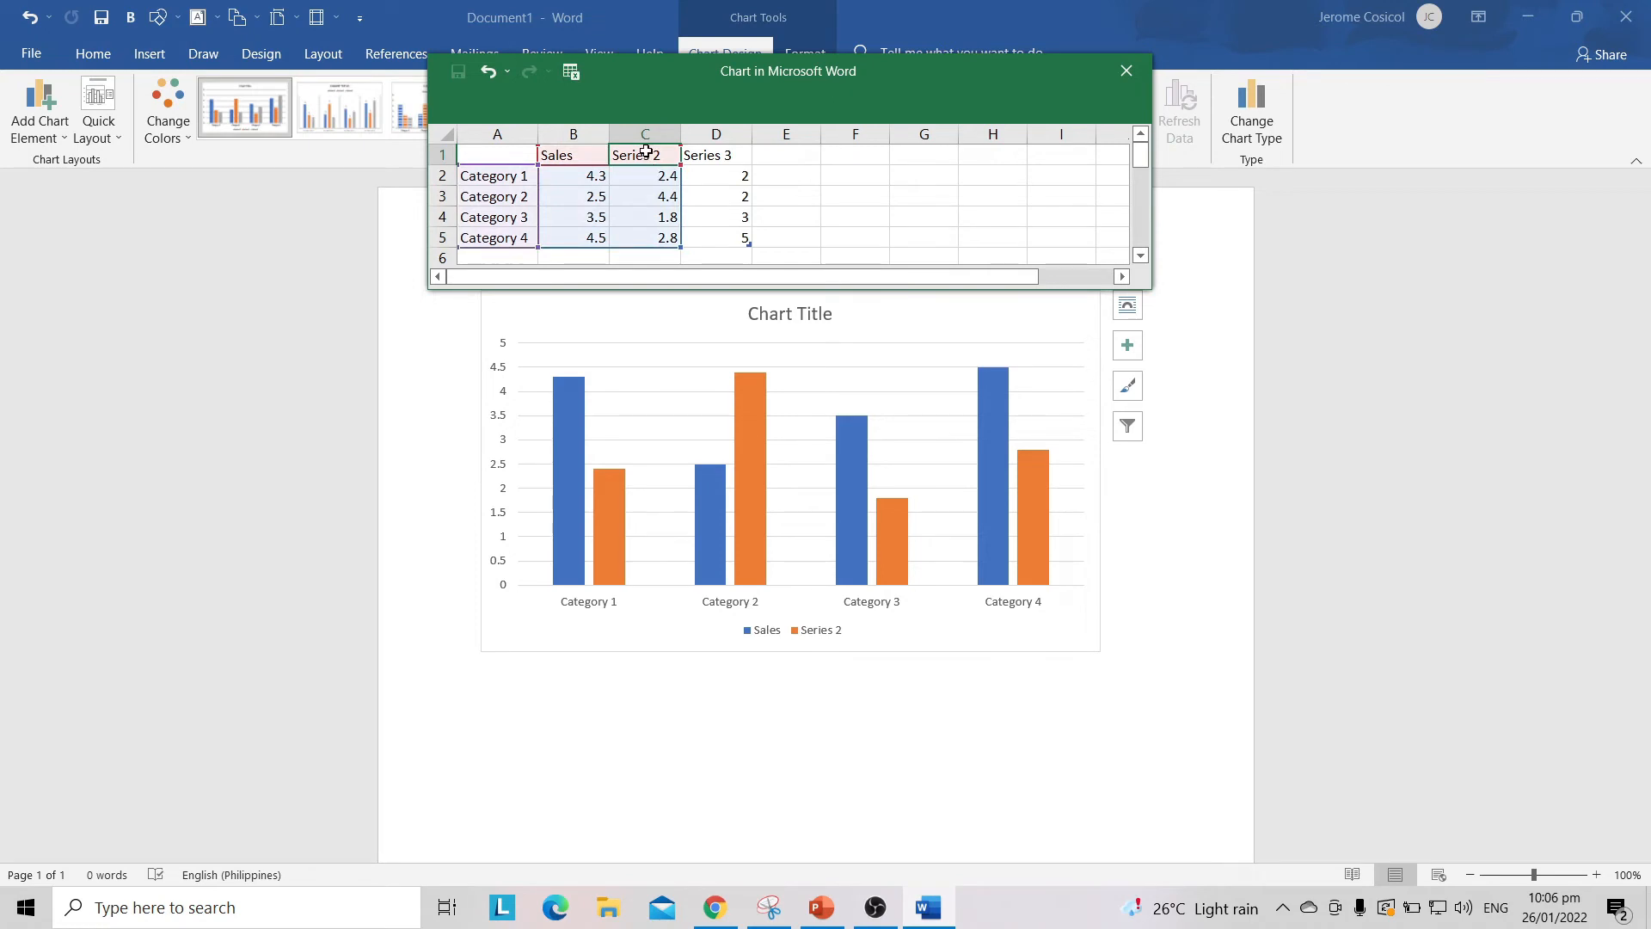
{"action": "key", "text": "BackSpace"}
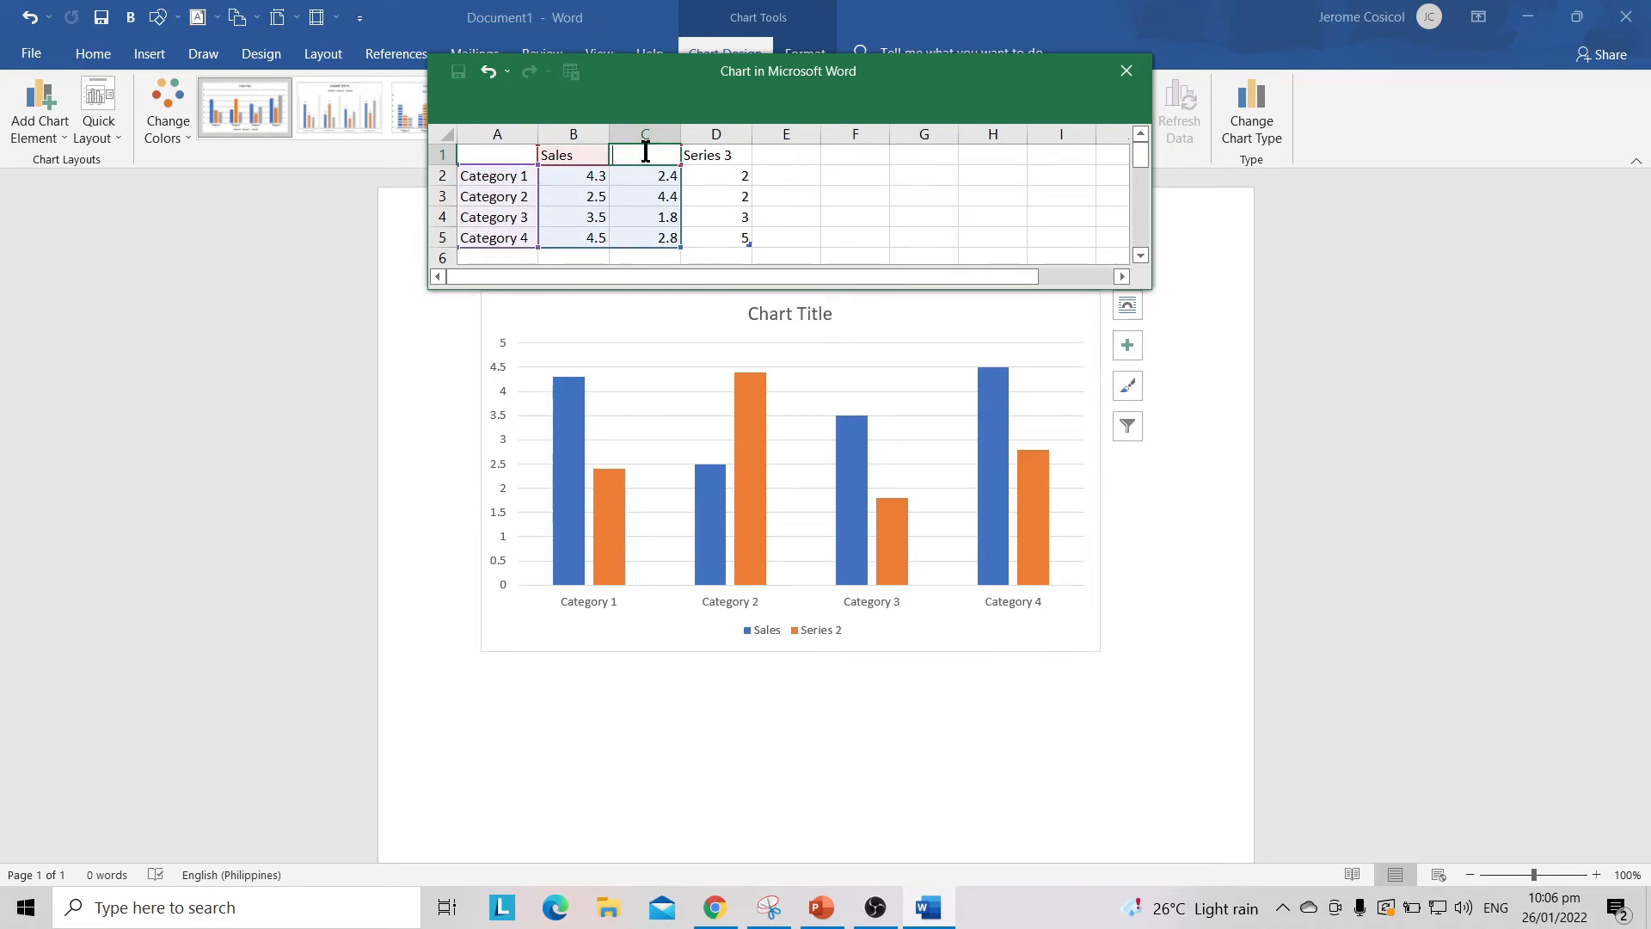
{"action": "type", "text": "Expenses"}
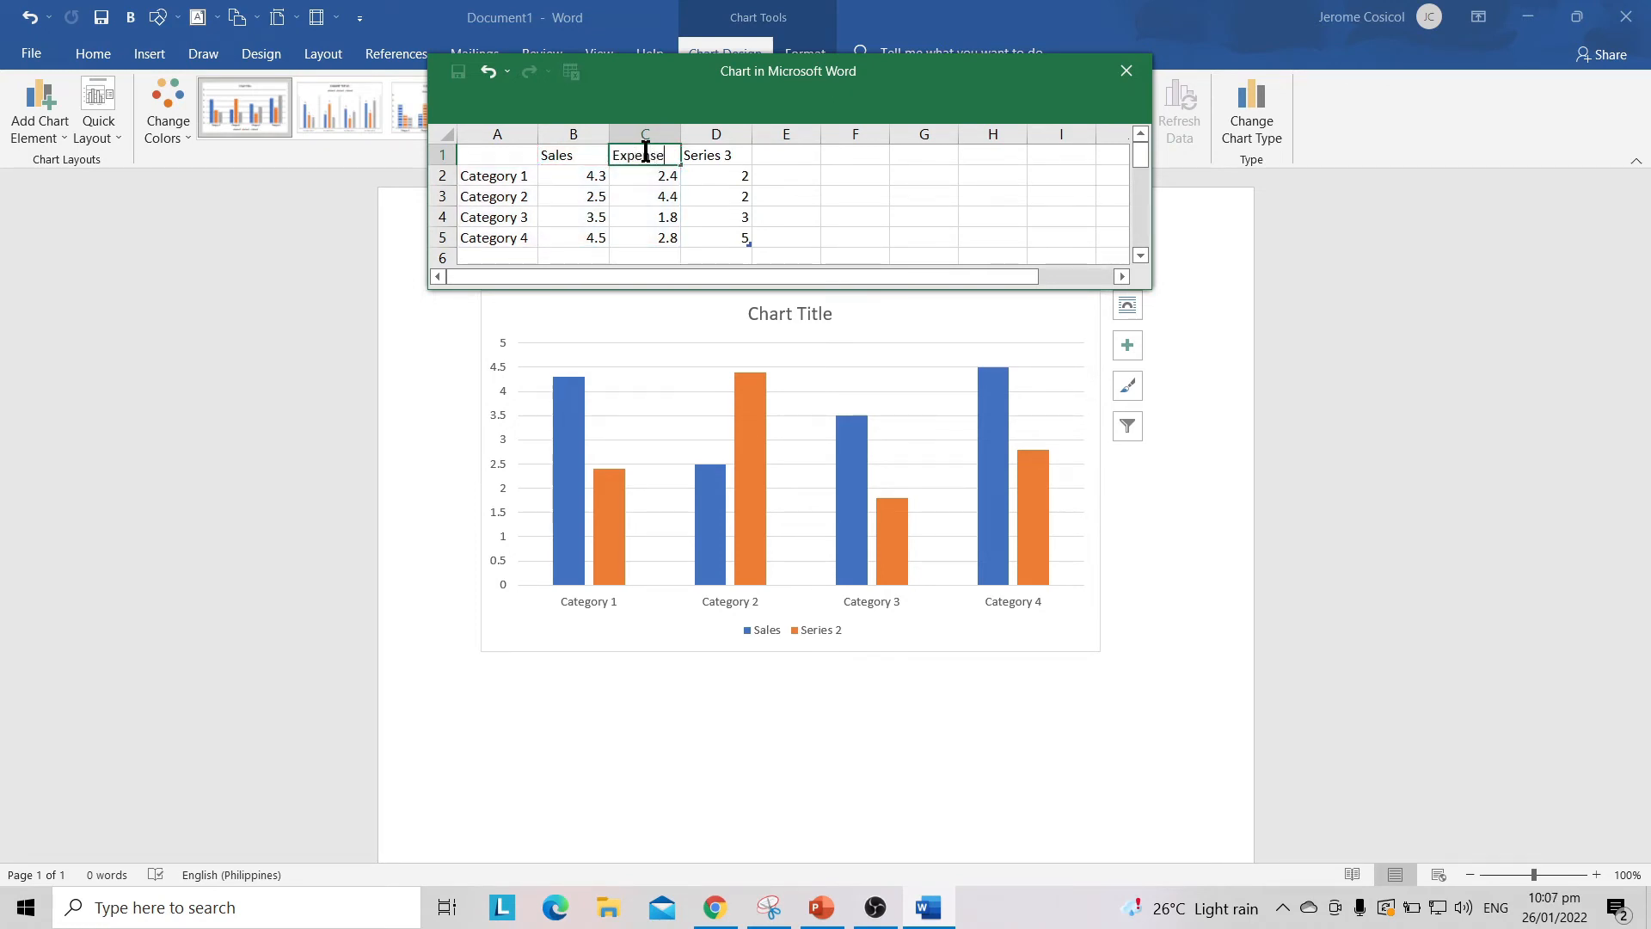
Rename Category 1 to January and Category 2 to February in the chart data.
{"action": "left_click", "coordinate": [494, 177]}
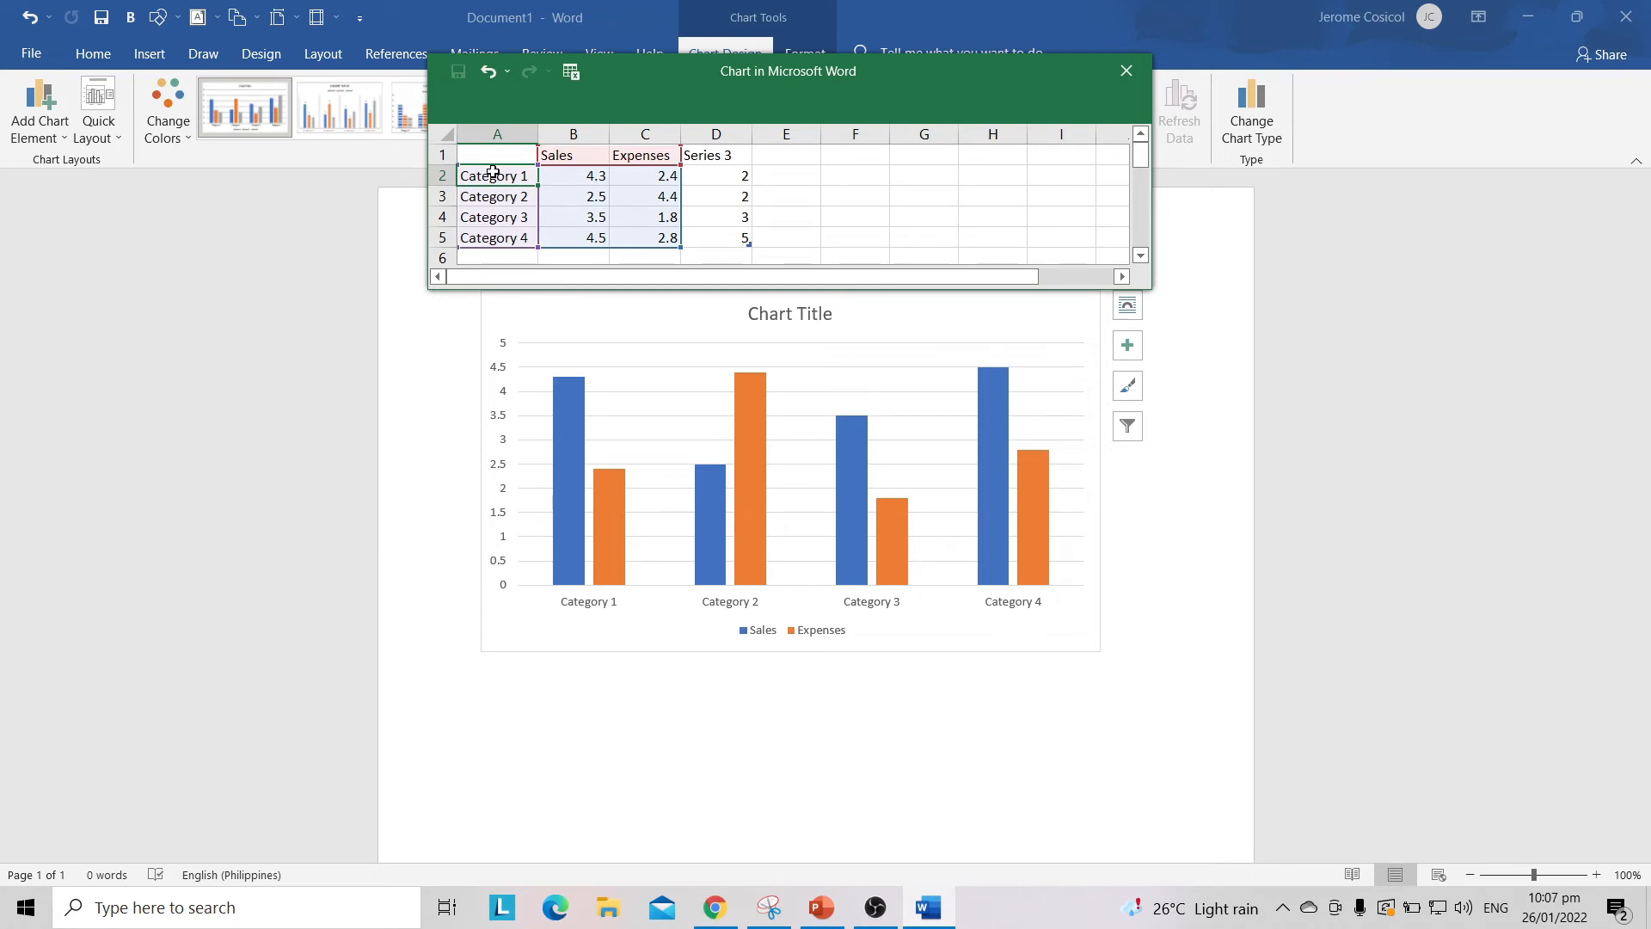
{"action": "key", "text": "BackSpace"}
{"action": "type", "text": "January"}
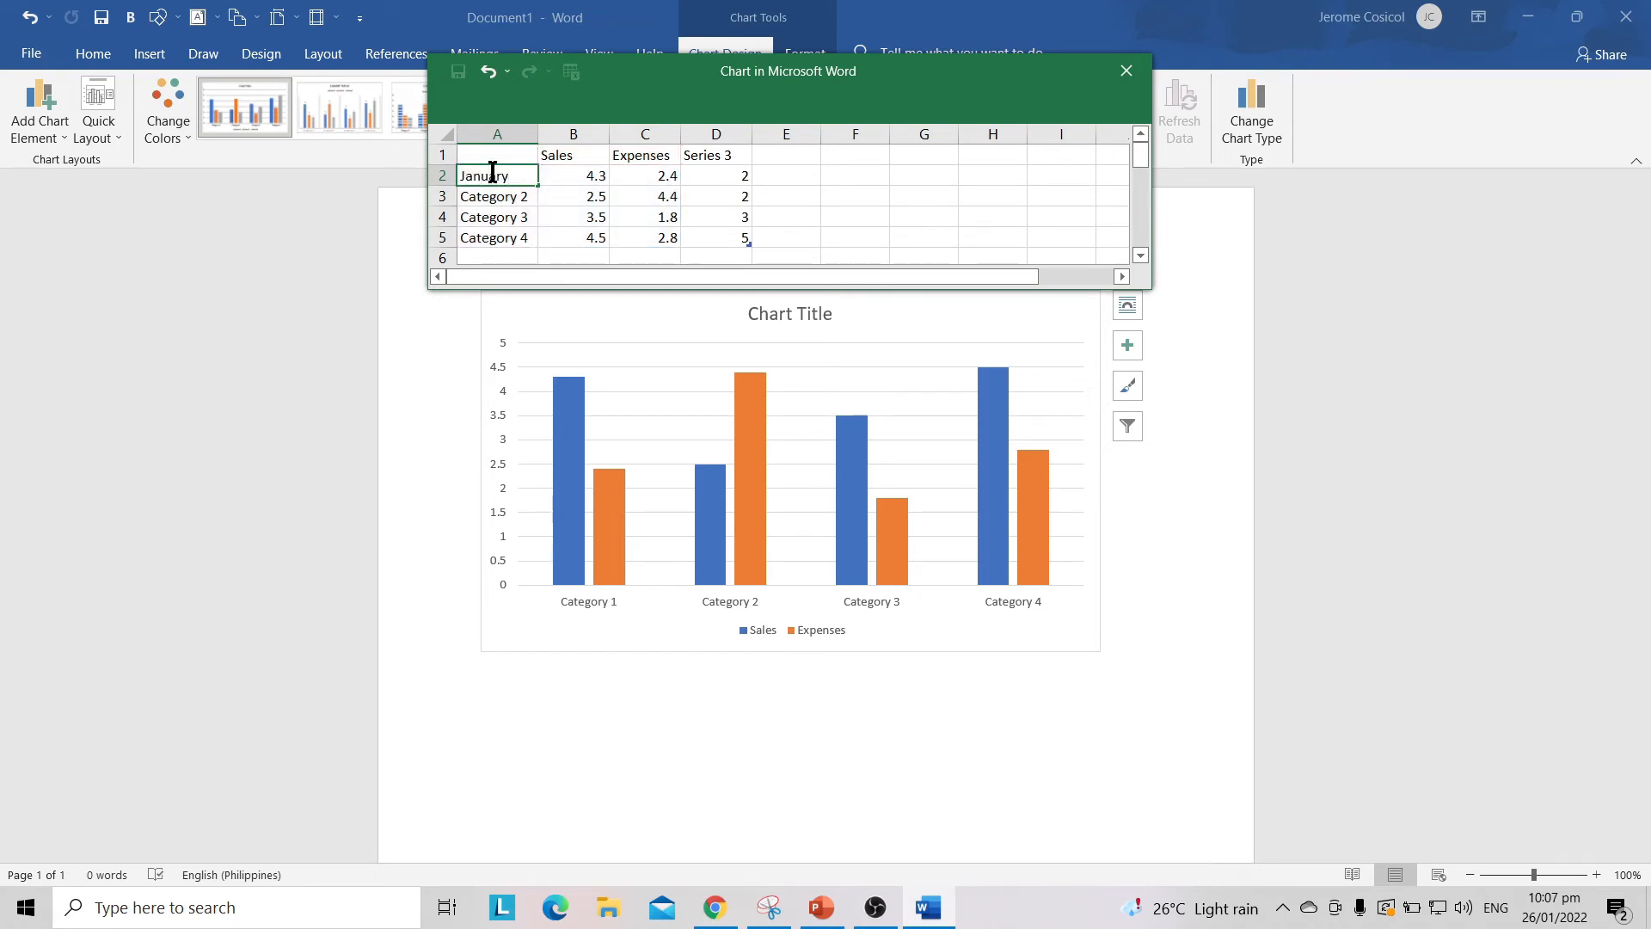
{"action": "left_click", "coordinate": [511, 196]}
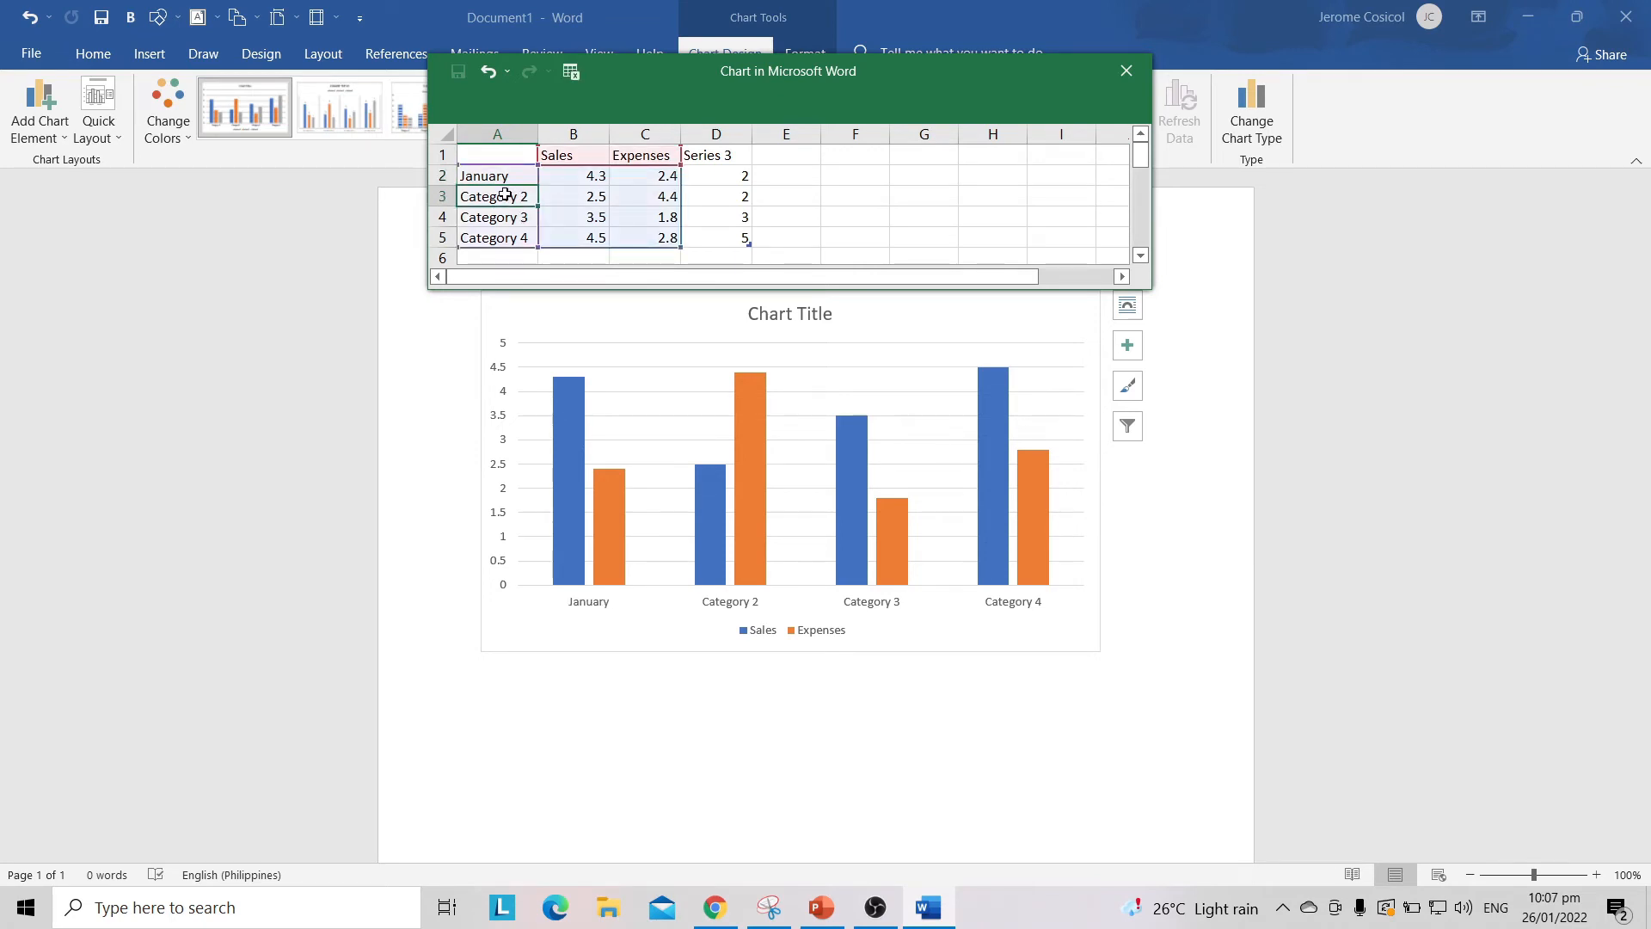
{"action": "type", "text": "Februa"}
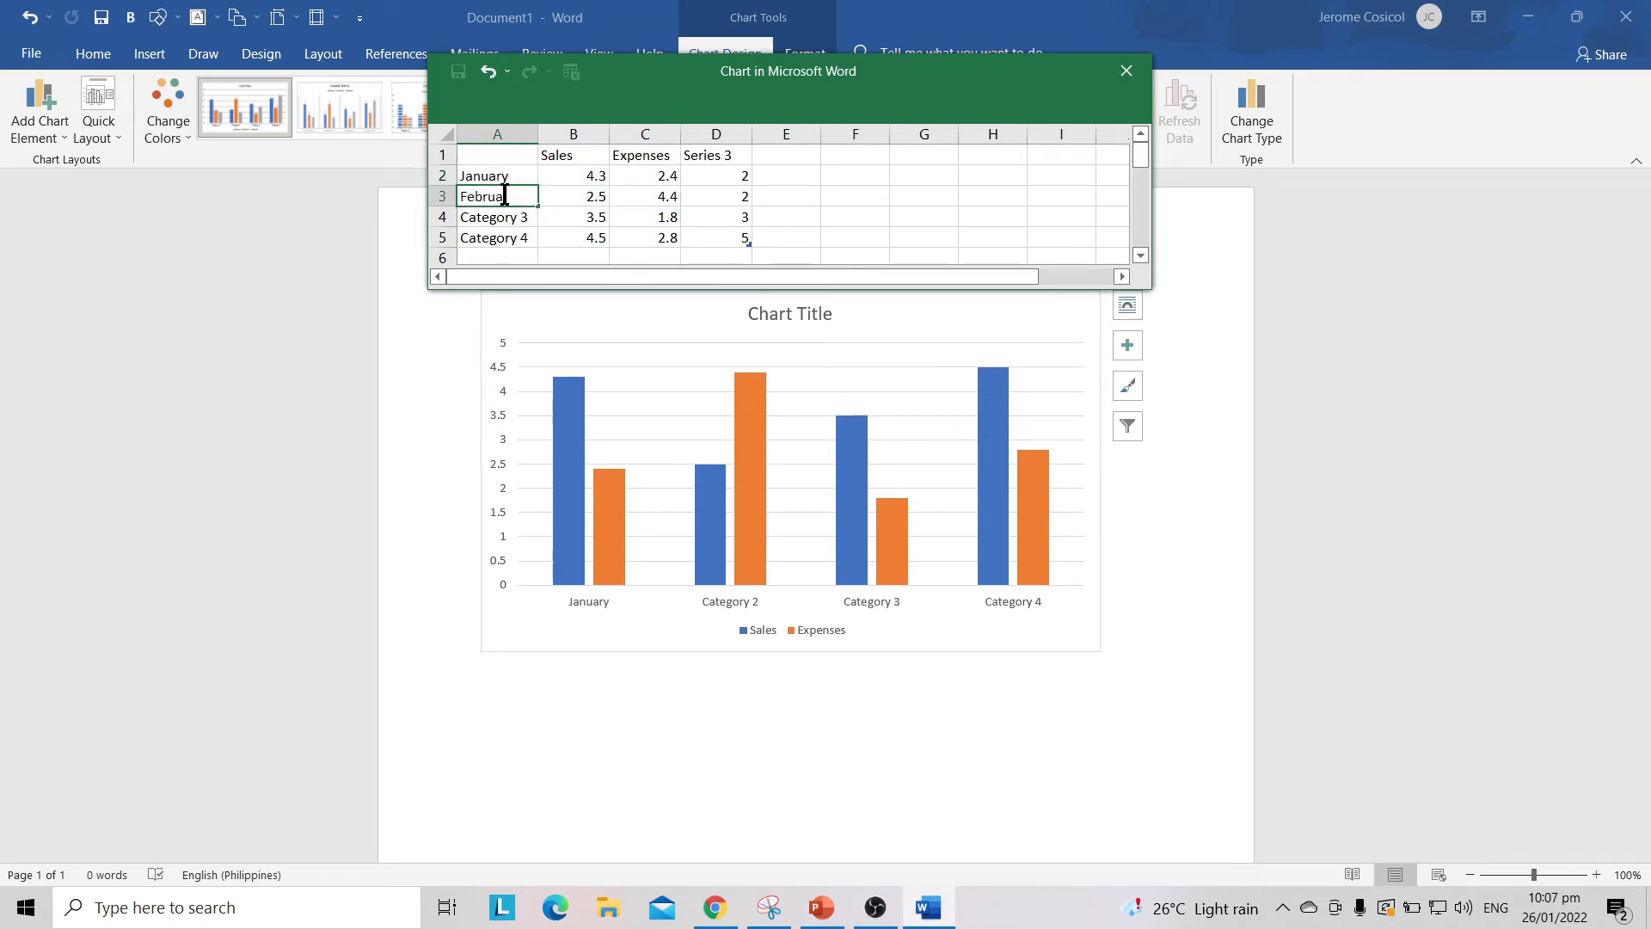
{"action": "type", "text": "ry"}
Rename Category 3 to March and Category 4 to April in the chart data.
{"action": "left_click", "coordinate": [497, 220]}
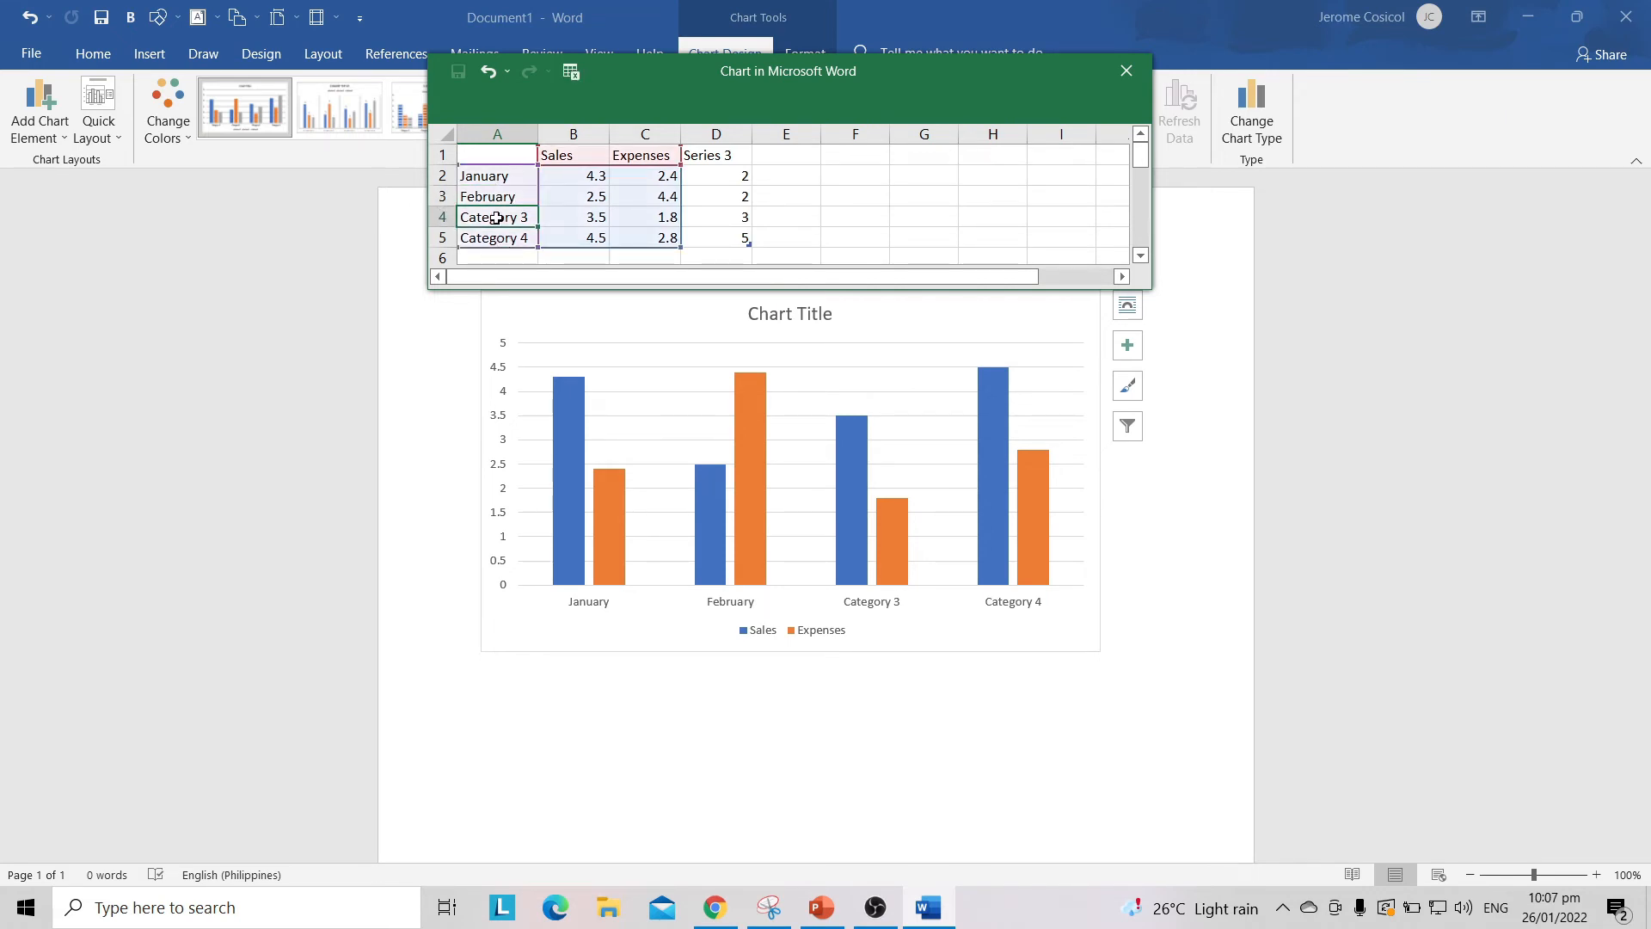
{"action": "type", "text": "Mat"}
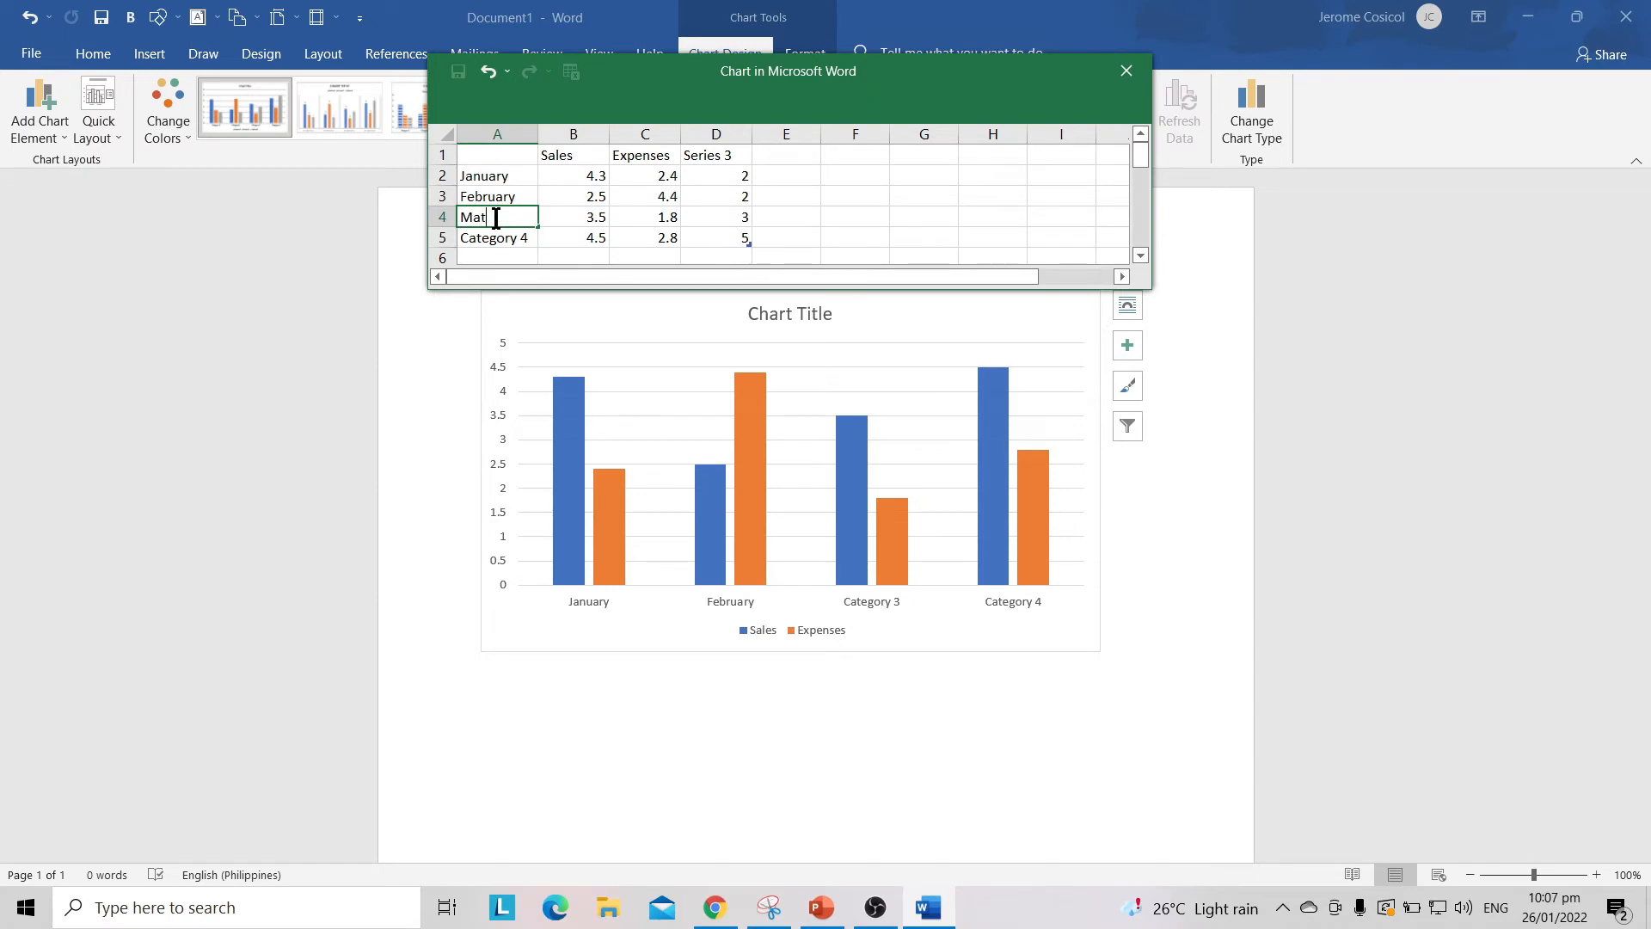
{"action": "key", "text": "BackSpace"}
{"action": "type", "text": "rch"}
{"action": "left_click", "coordinate": [516, 239]}
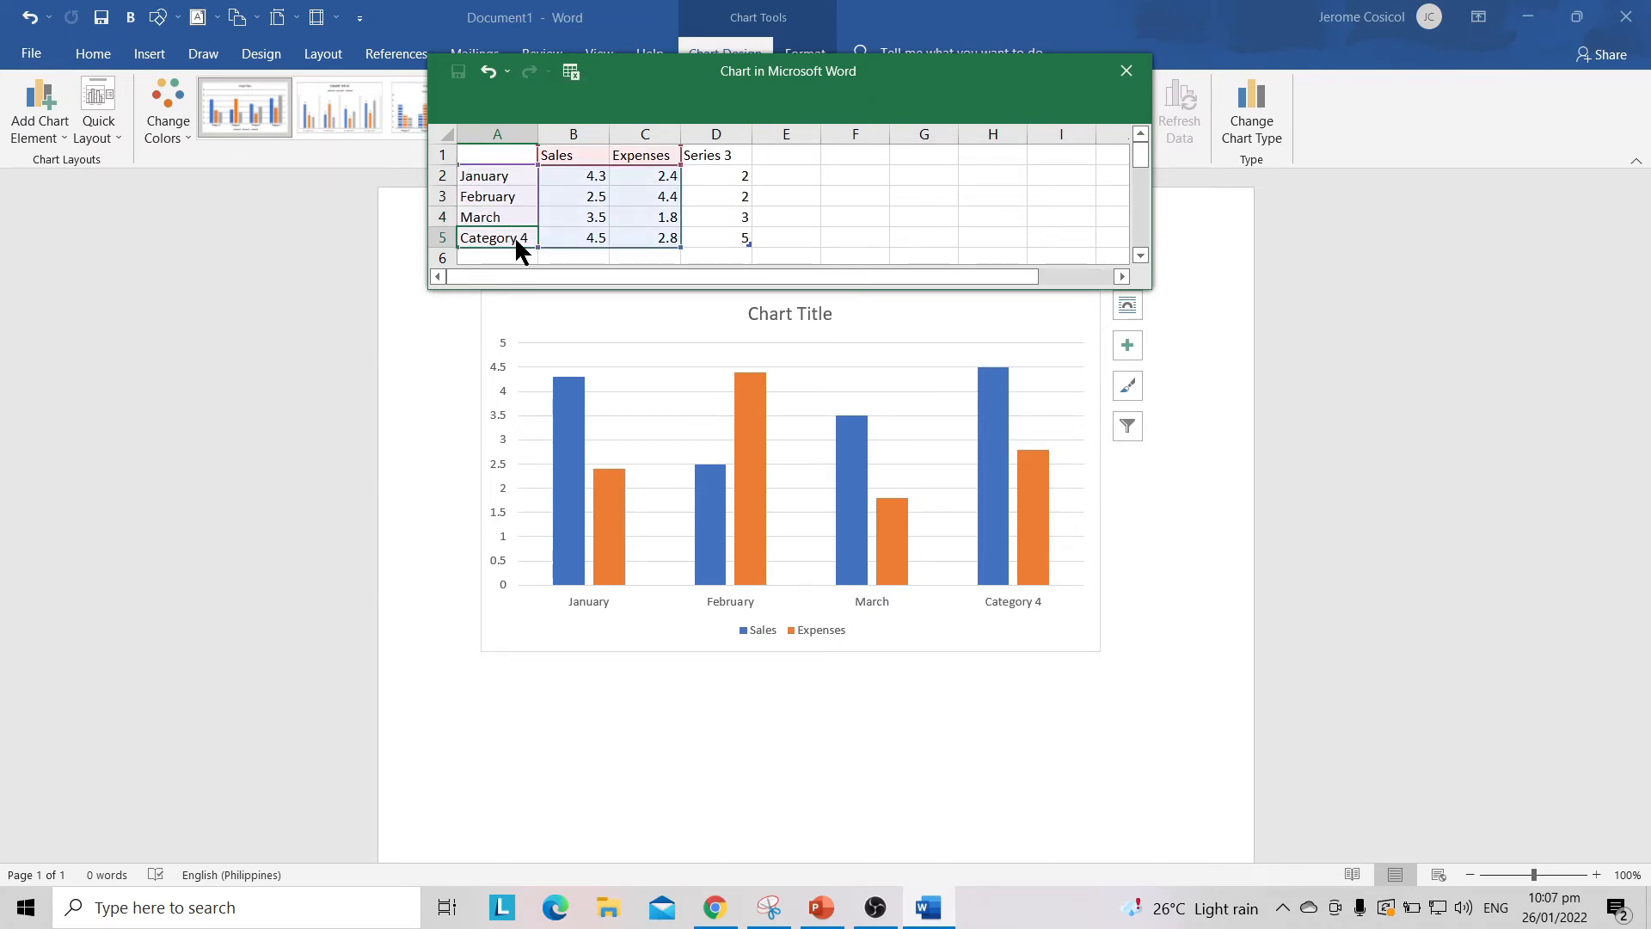
{"action": "type", "text": "Apr"}
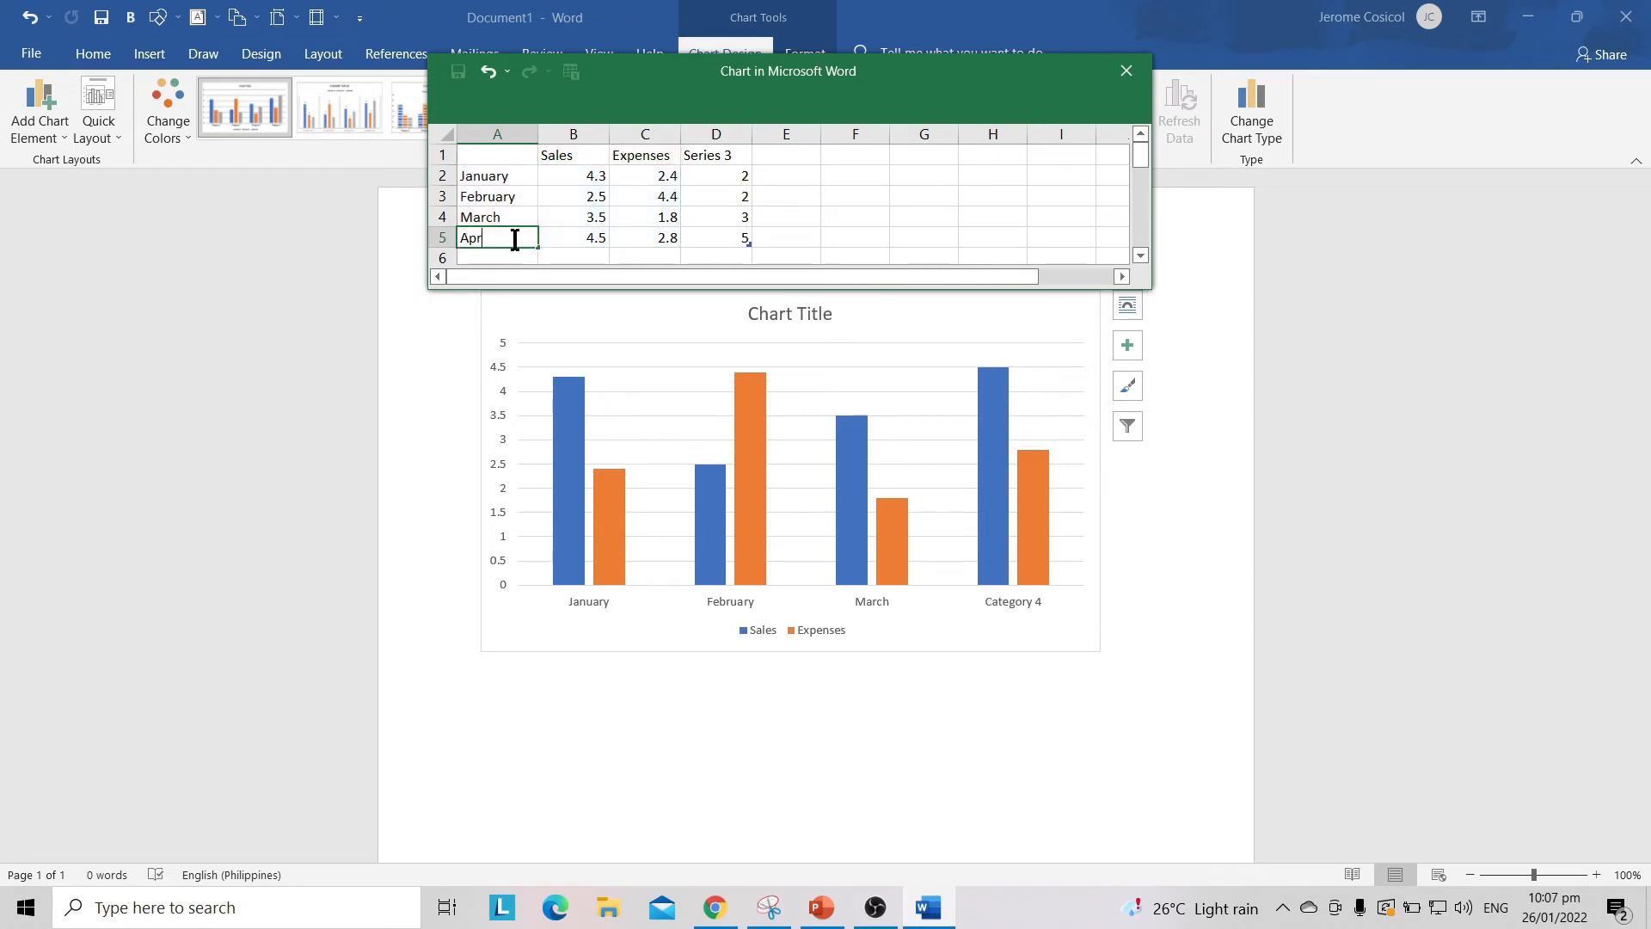
{"action": "type", "text": "il"}
{"action": "left_click", "coordinate": [559, 234]}
{"action": "left_click", "coordinate": [913, 208]}
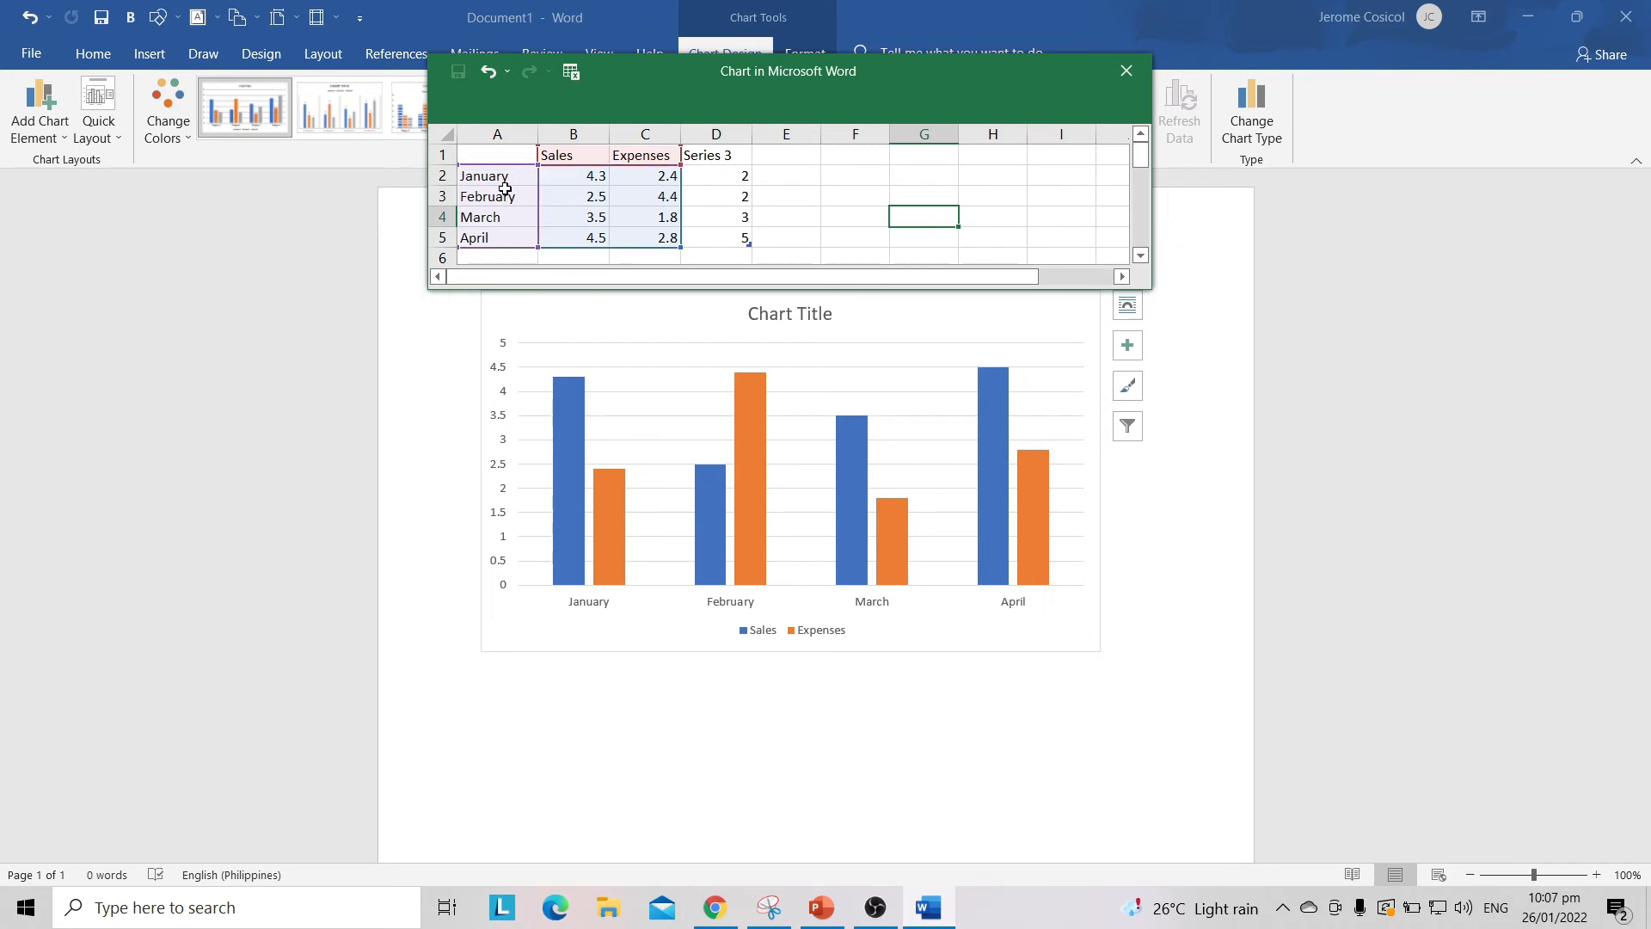
Set the January Sales value to 3 and the February Expenses value to 3.2.
{"action": "left_click", "coordinate": [598, 175]}
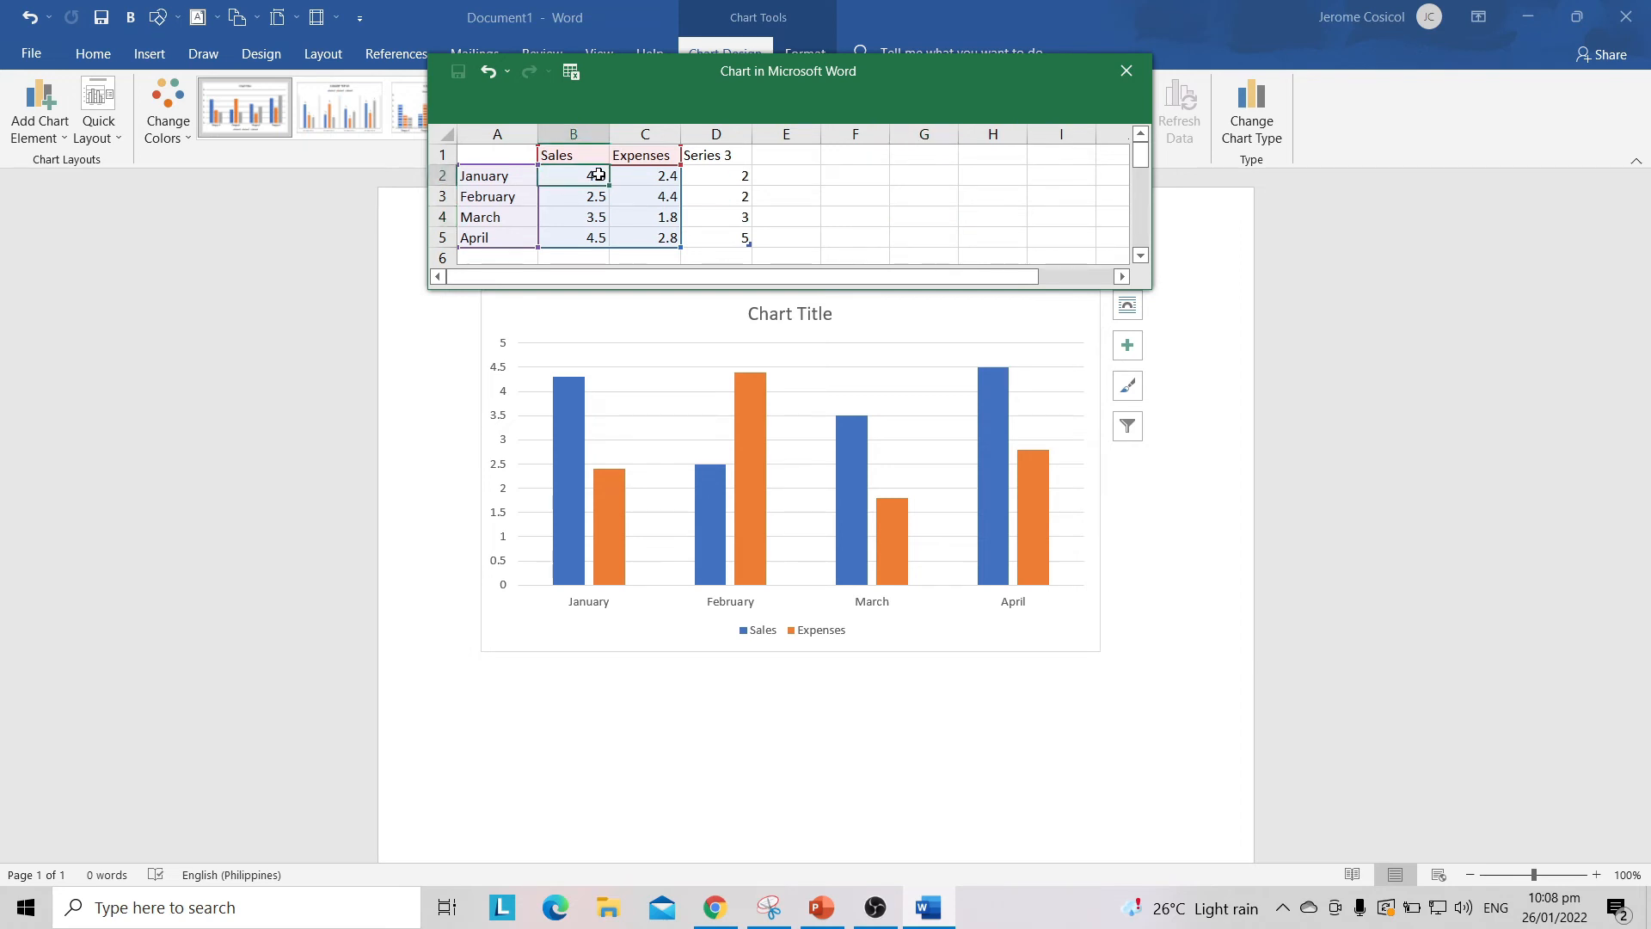
{"action": "key", "text": "BackSpace"}
{"action": "type", "text": "3"}
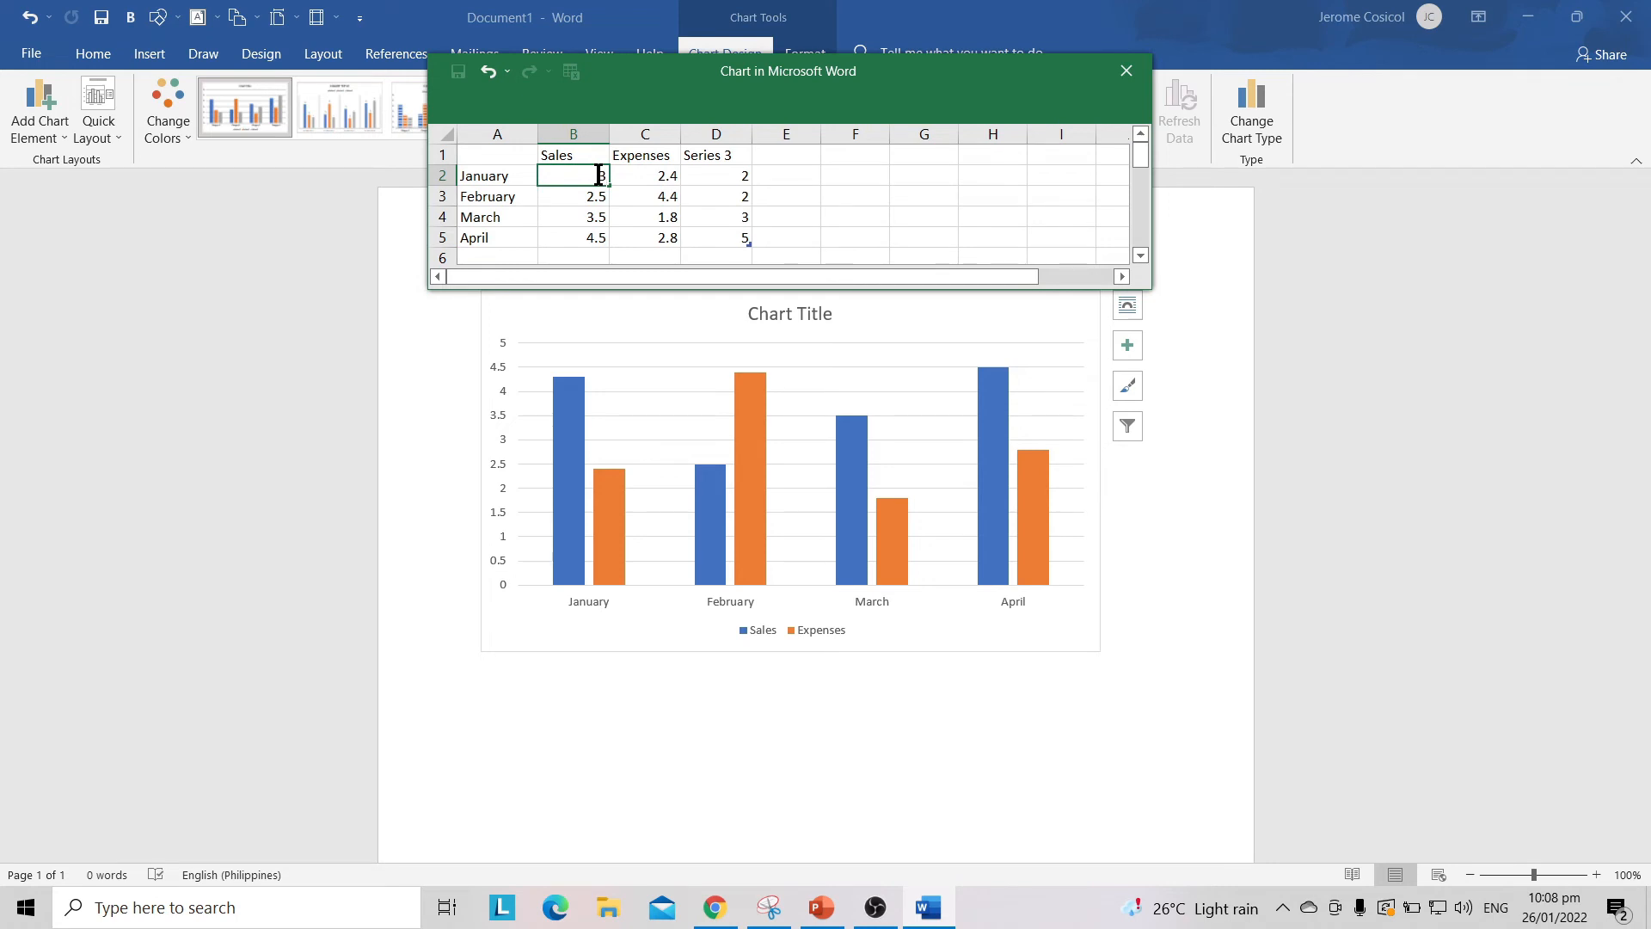
{"action": "key", "text": "Return"}
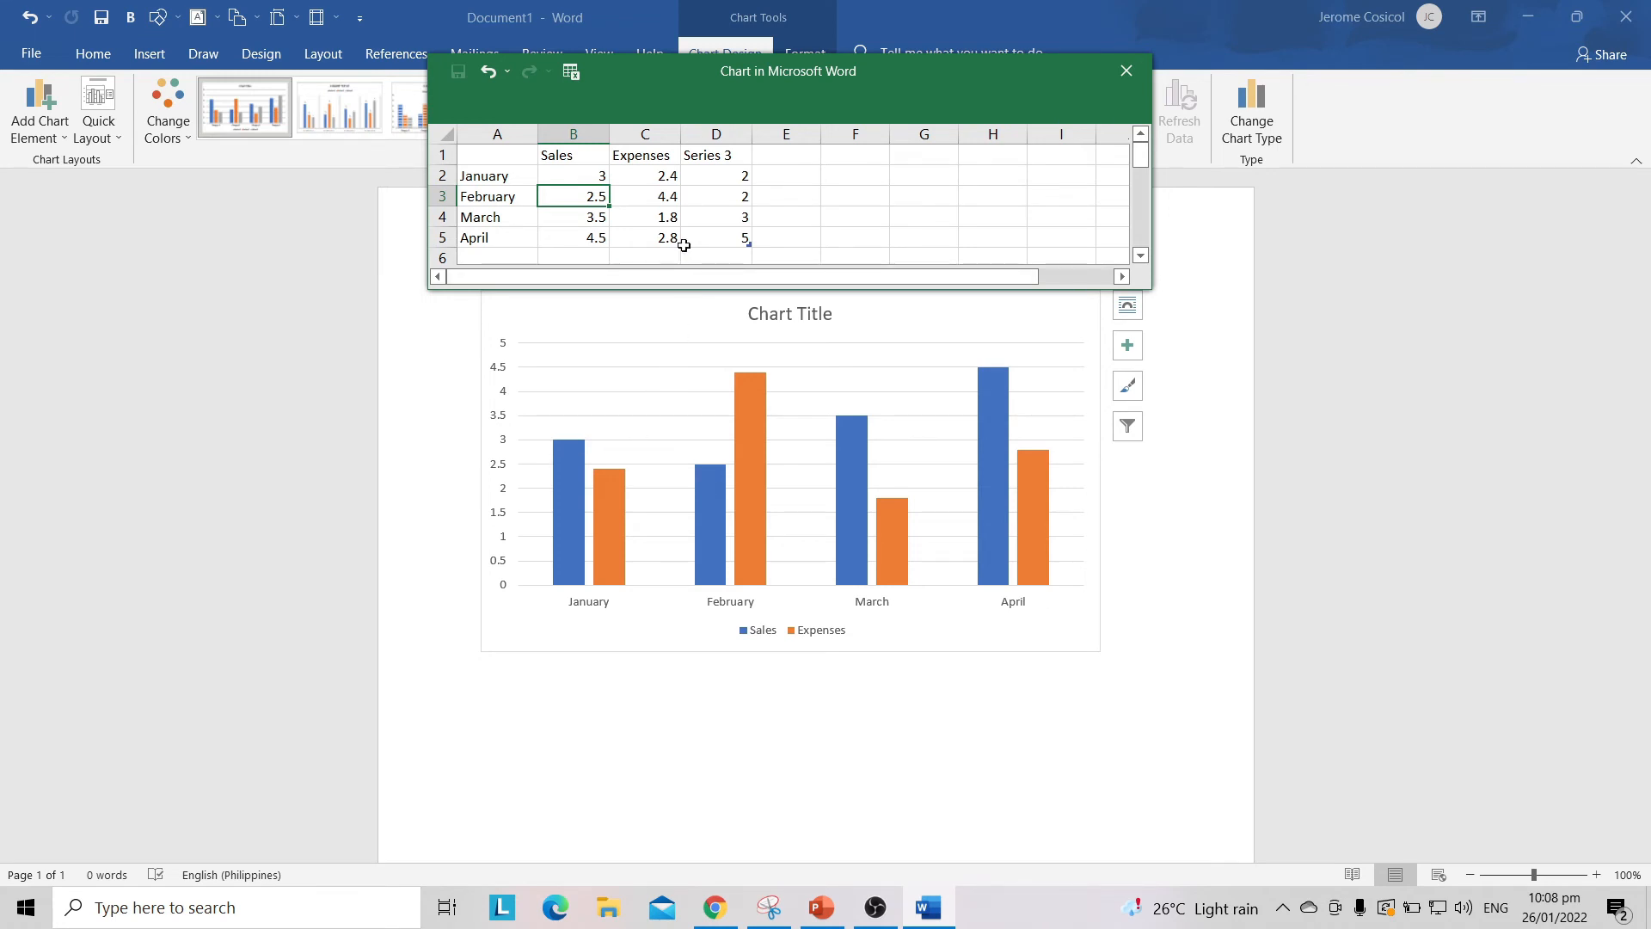
{"action": "left_click", "coordinate": [674, 195]}
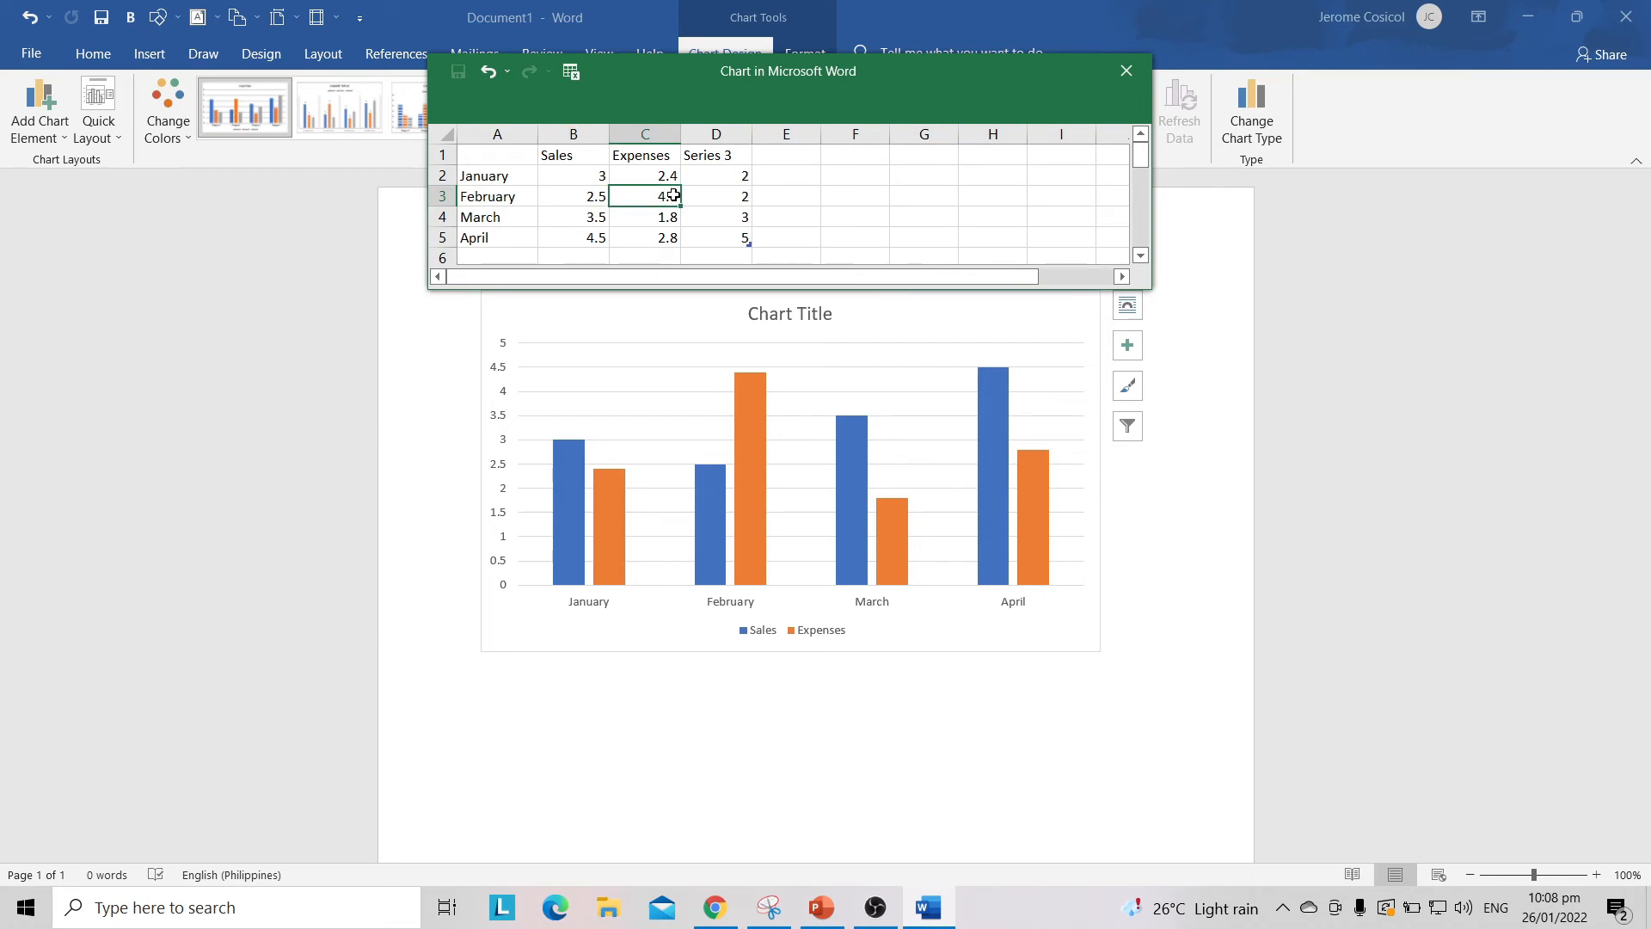
{"action": "type", "text": "3.2"}
{"action": "key", "text": "Return"}
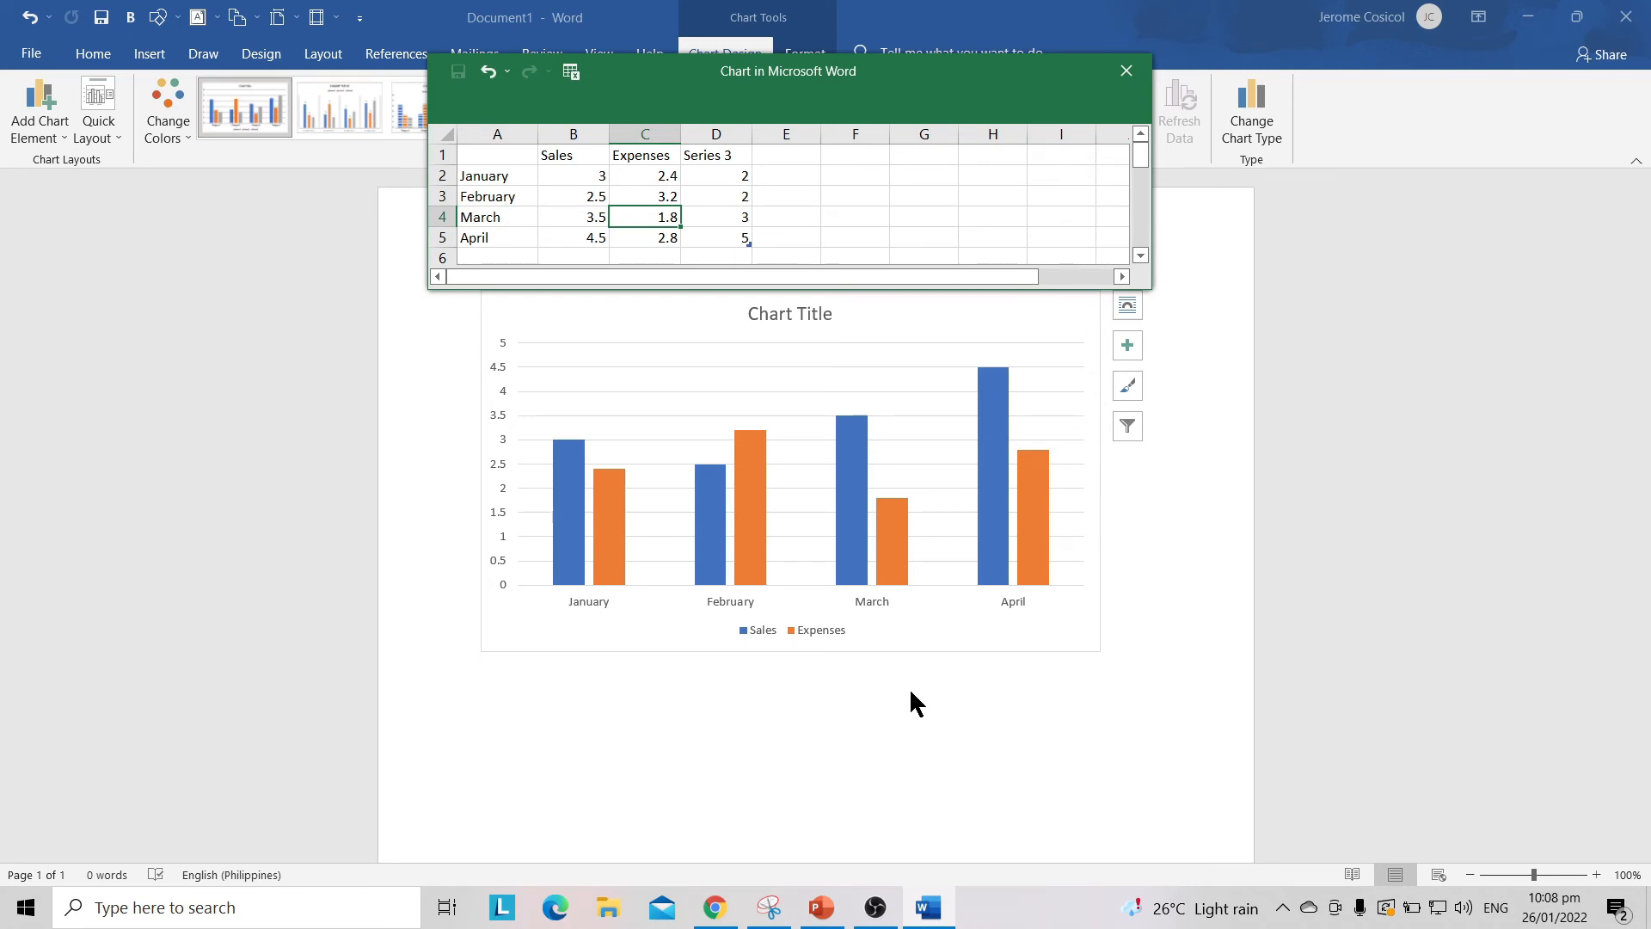
Title the chart "Sales and Expenses for the Month of January - April" and close the chart's data sheet.
{"action": "left_click", "coordinate": [779, 313]}
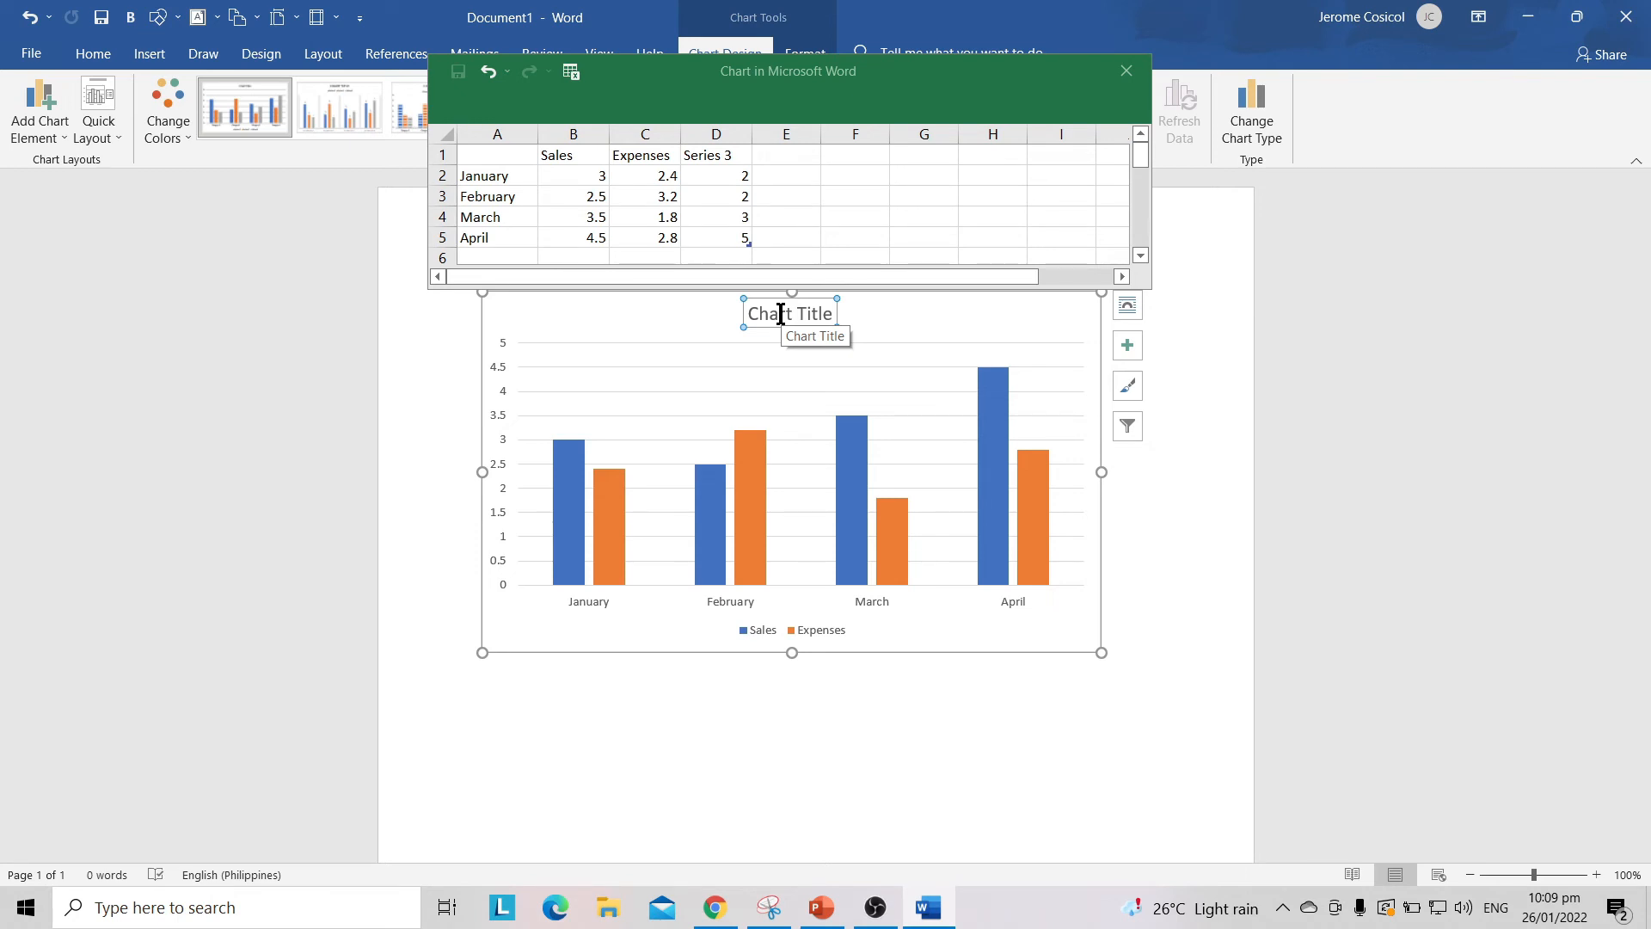
{"action": "type", "text": "Sale"}
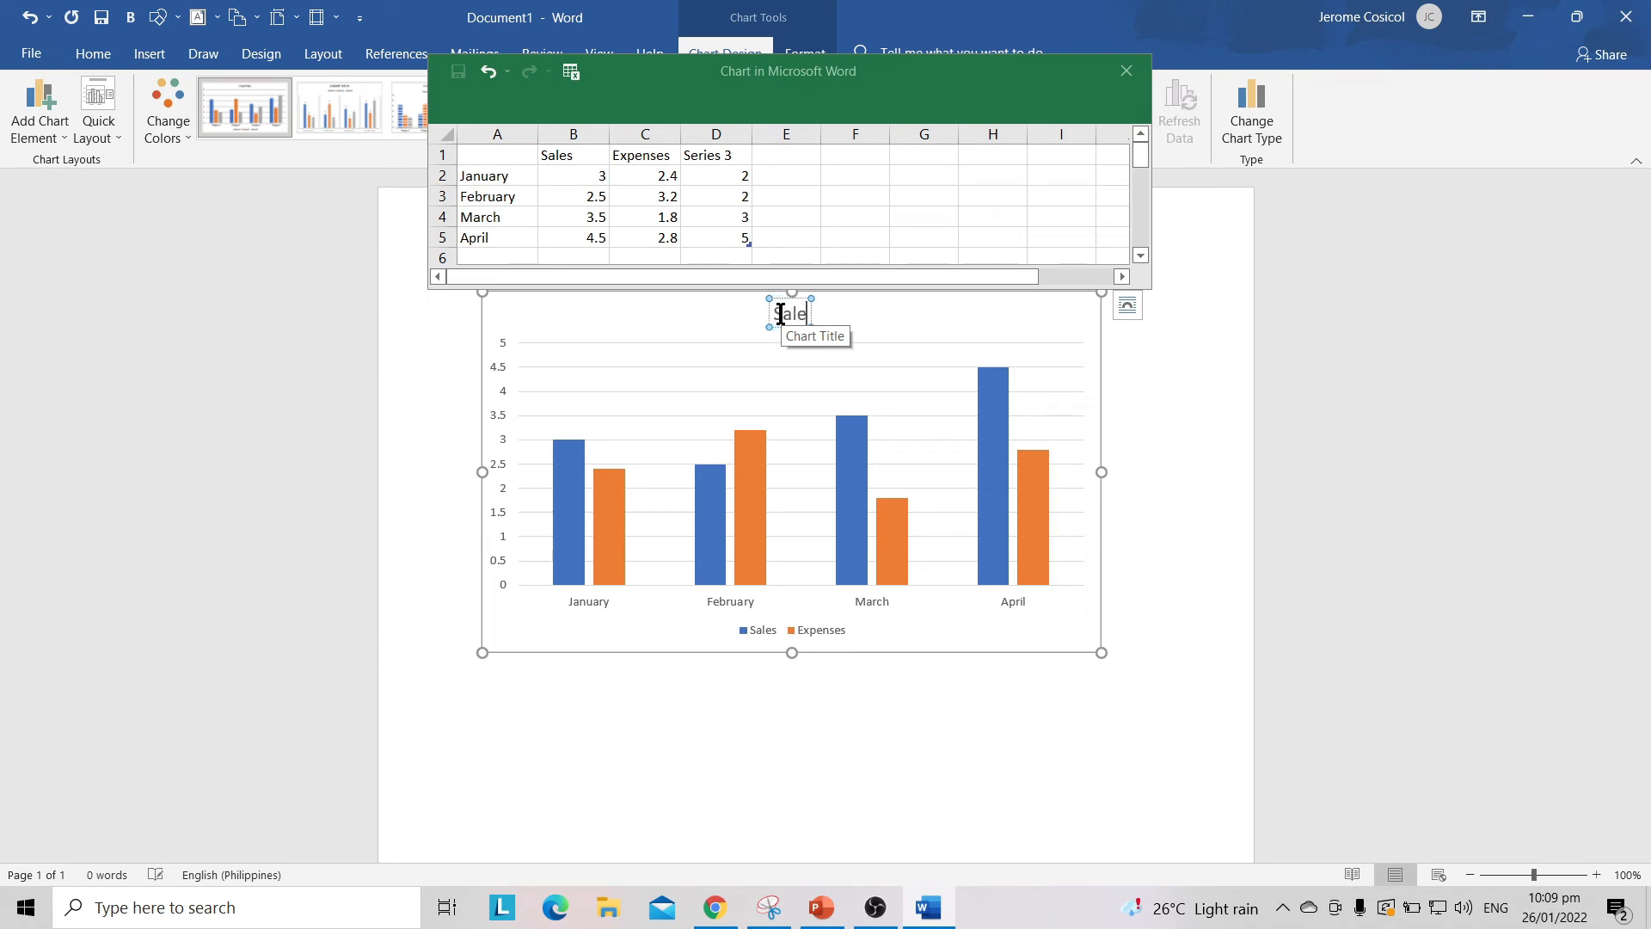
{"action": "type", "text": "s and "}
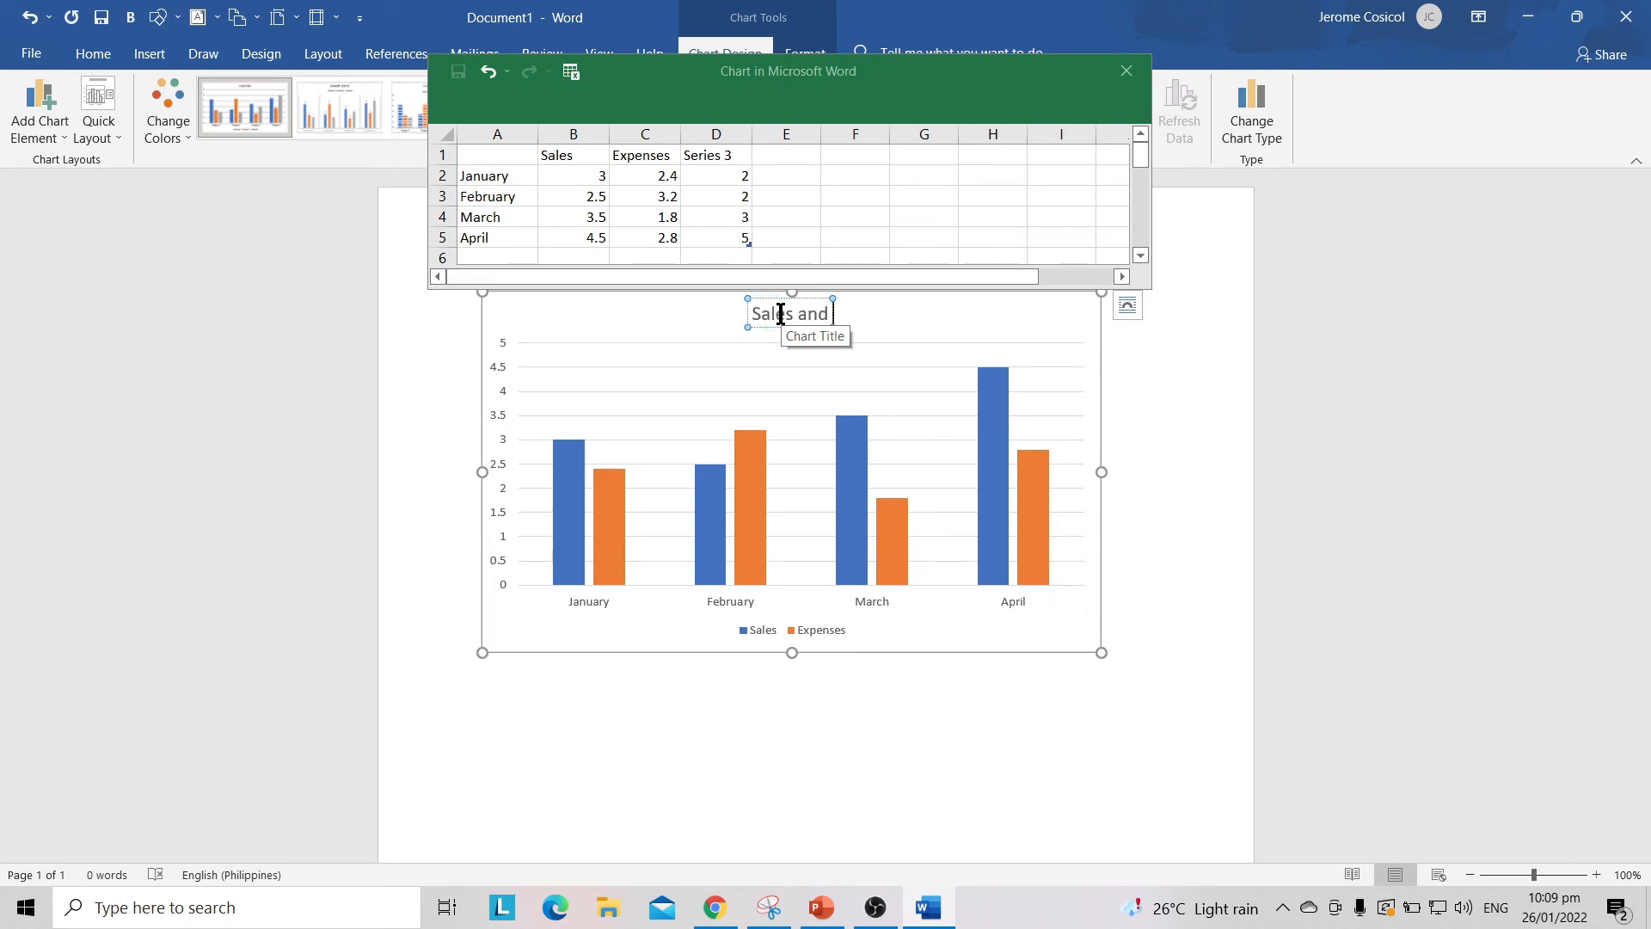
{"action": "type", "text": "Expenses"}
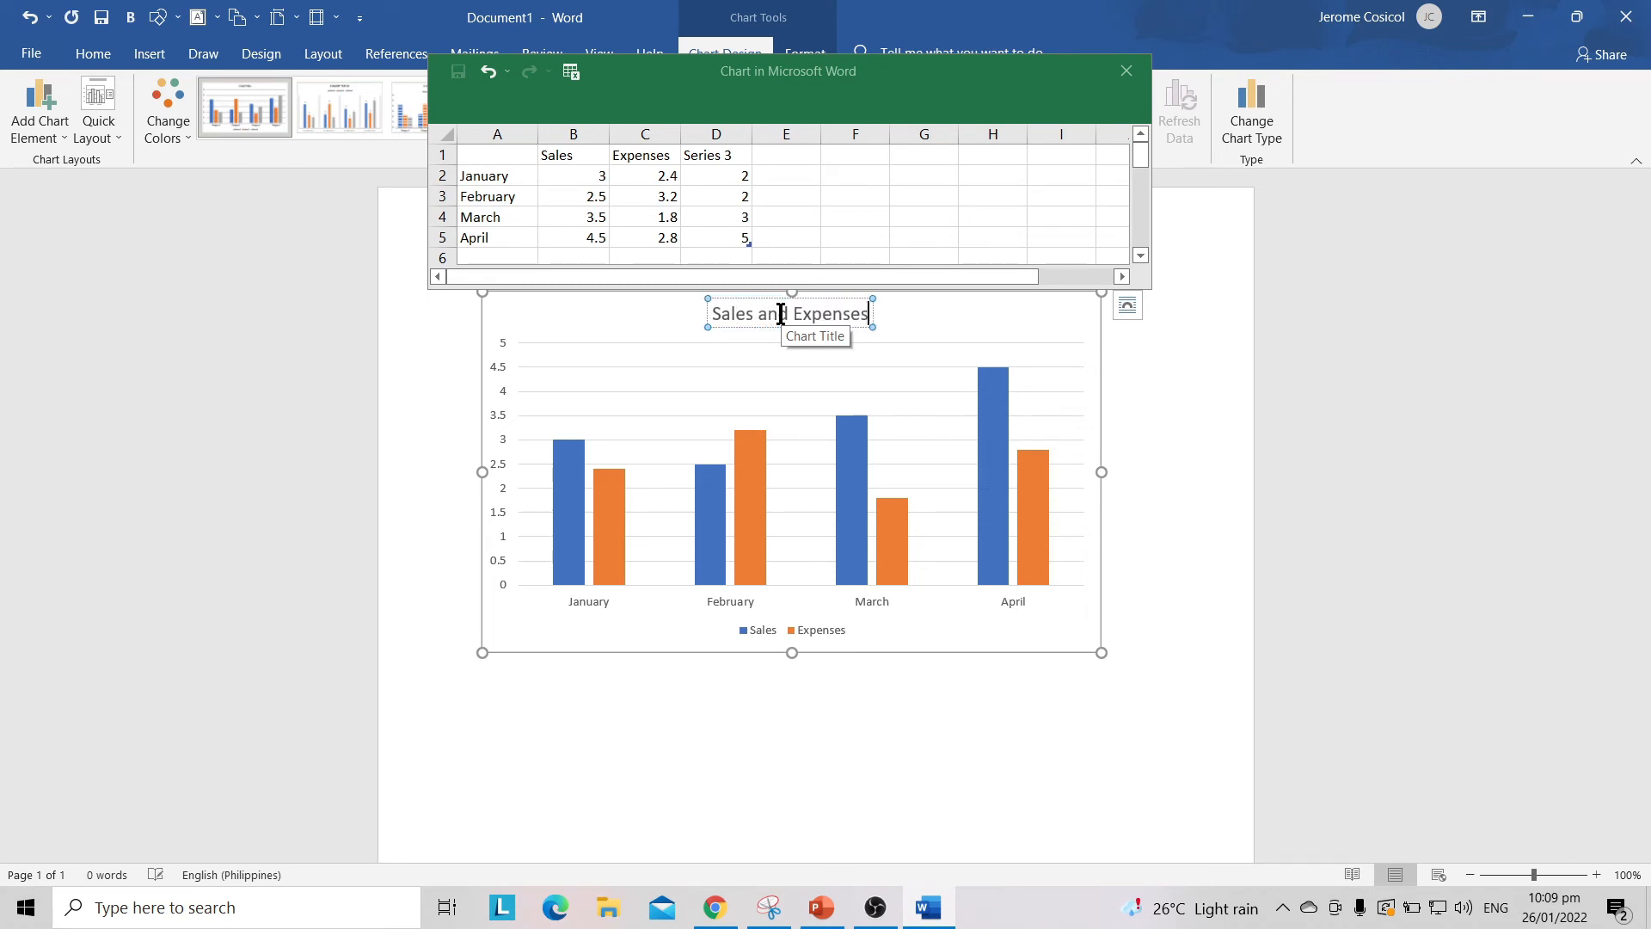
{"action": "type", "text": " for the "}
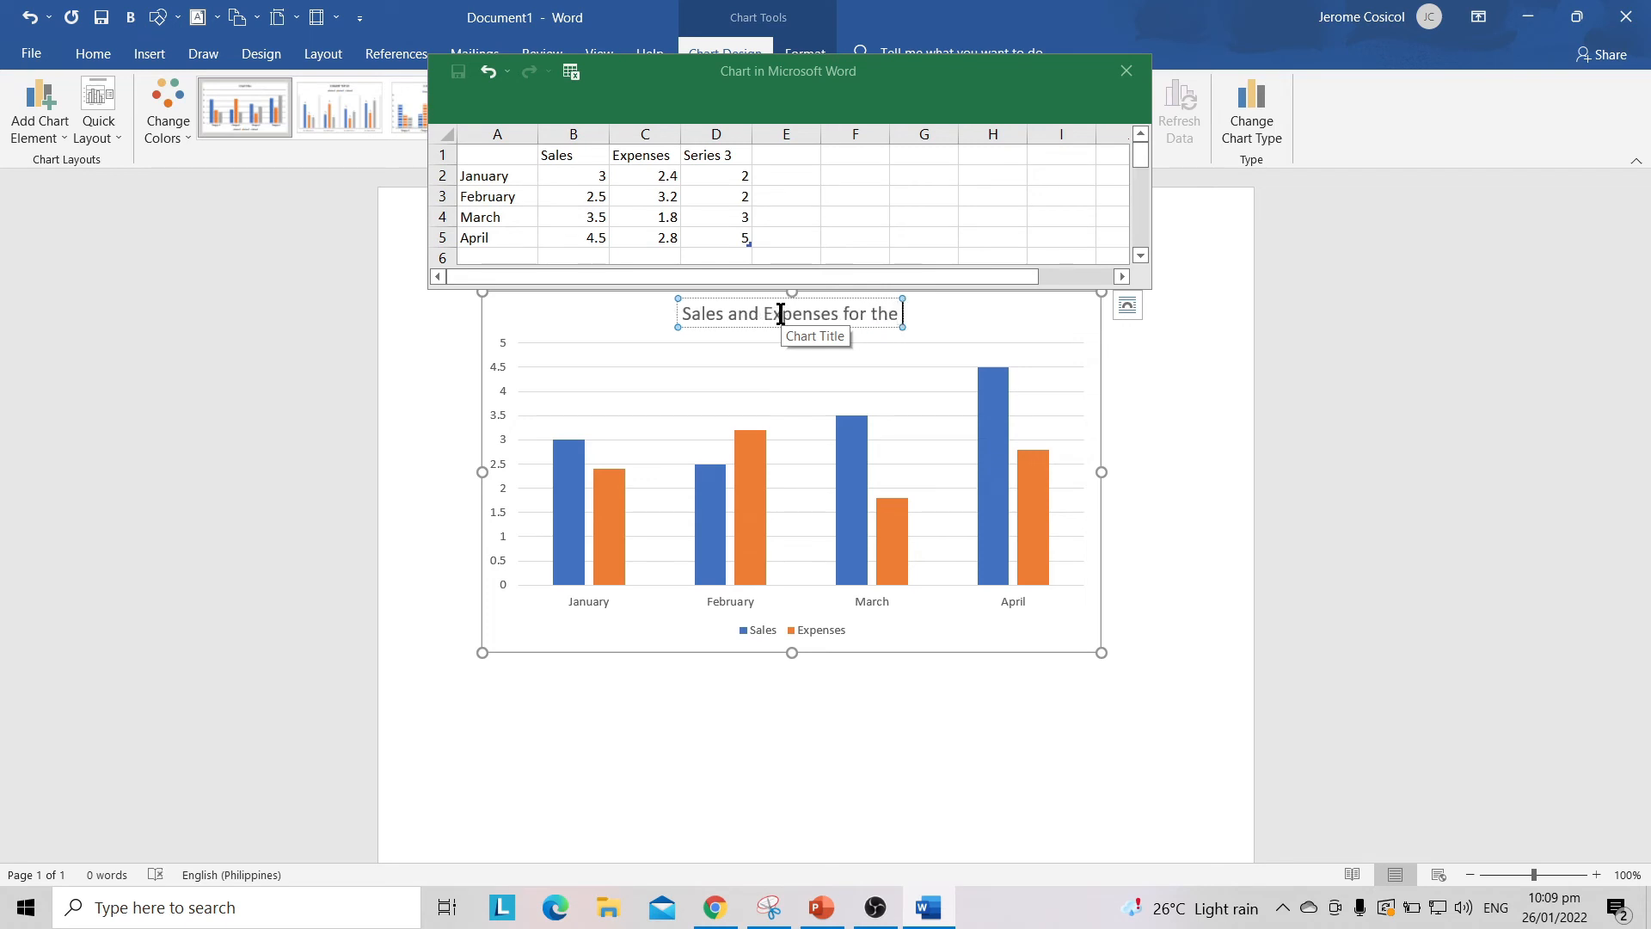
{"action": "type", "text": "Month"}
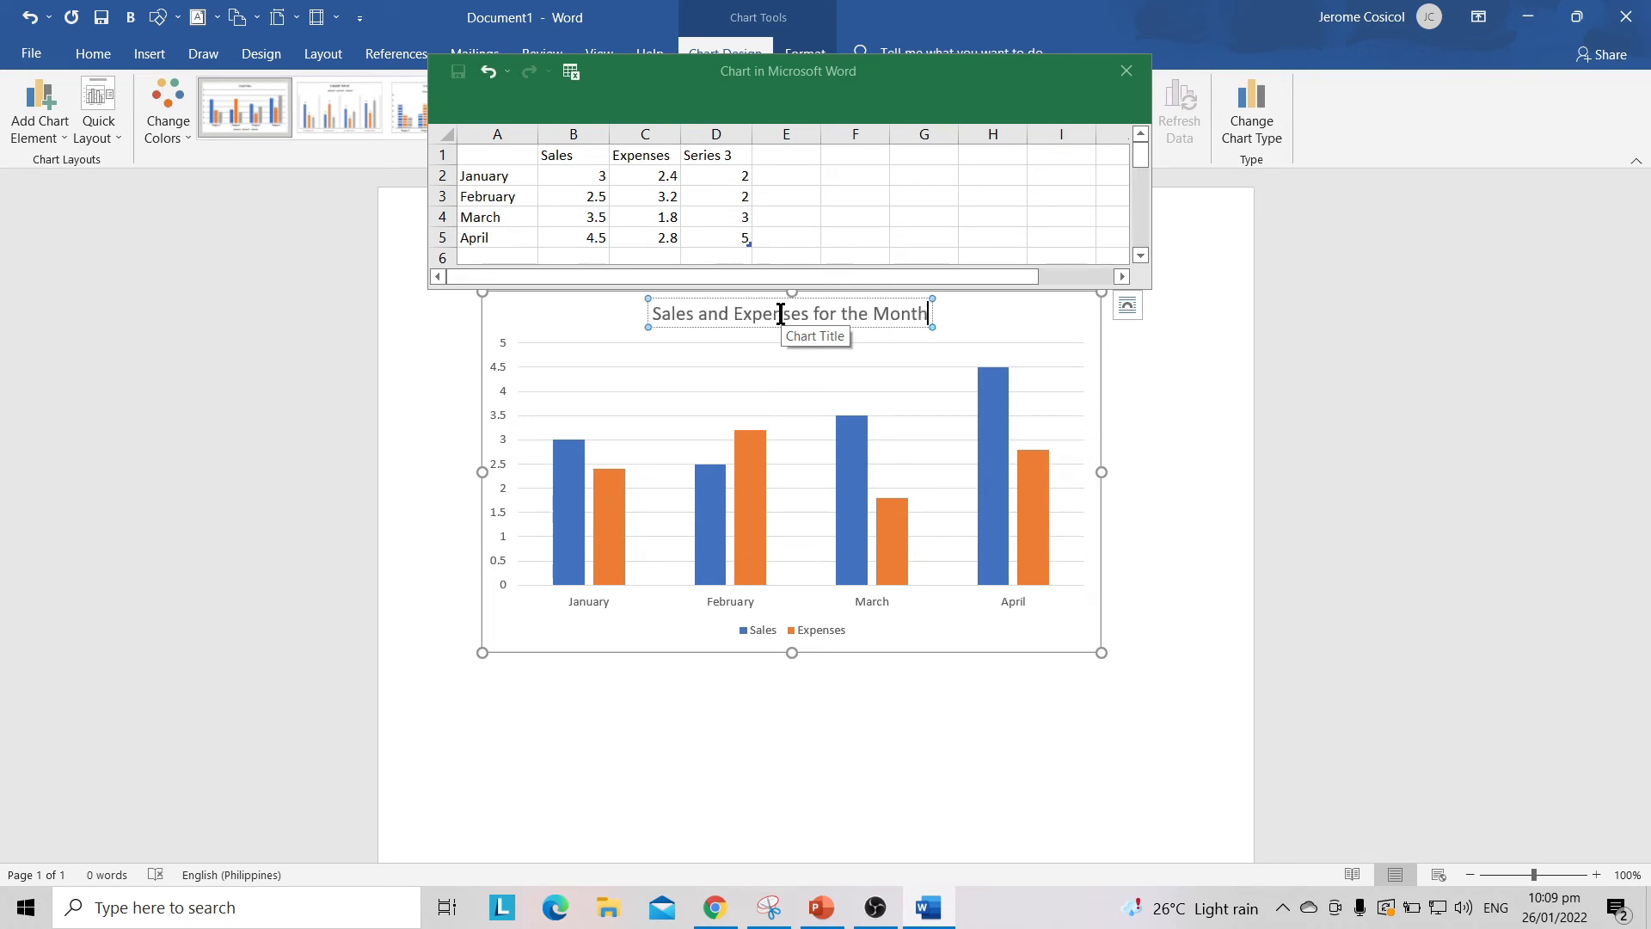
{"action": "type", "text": " of January"}
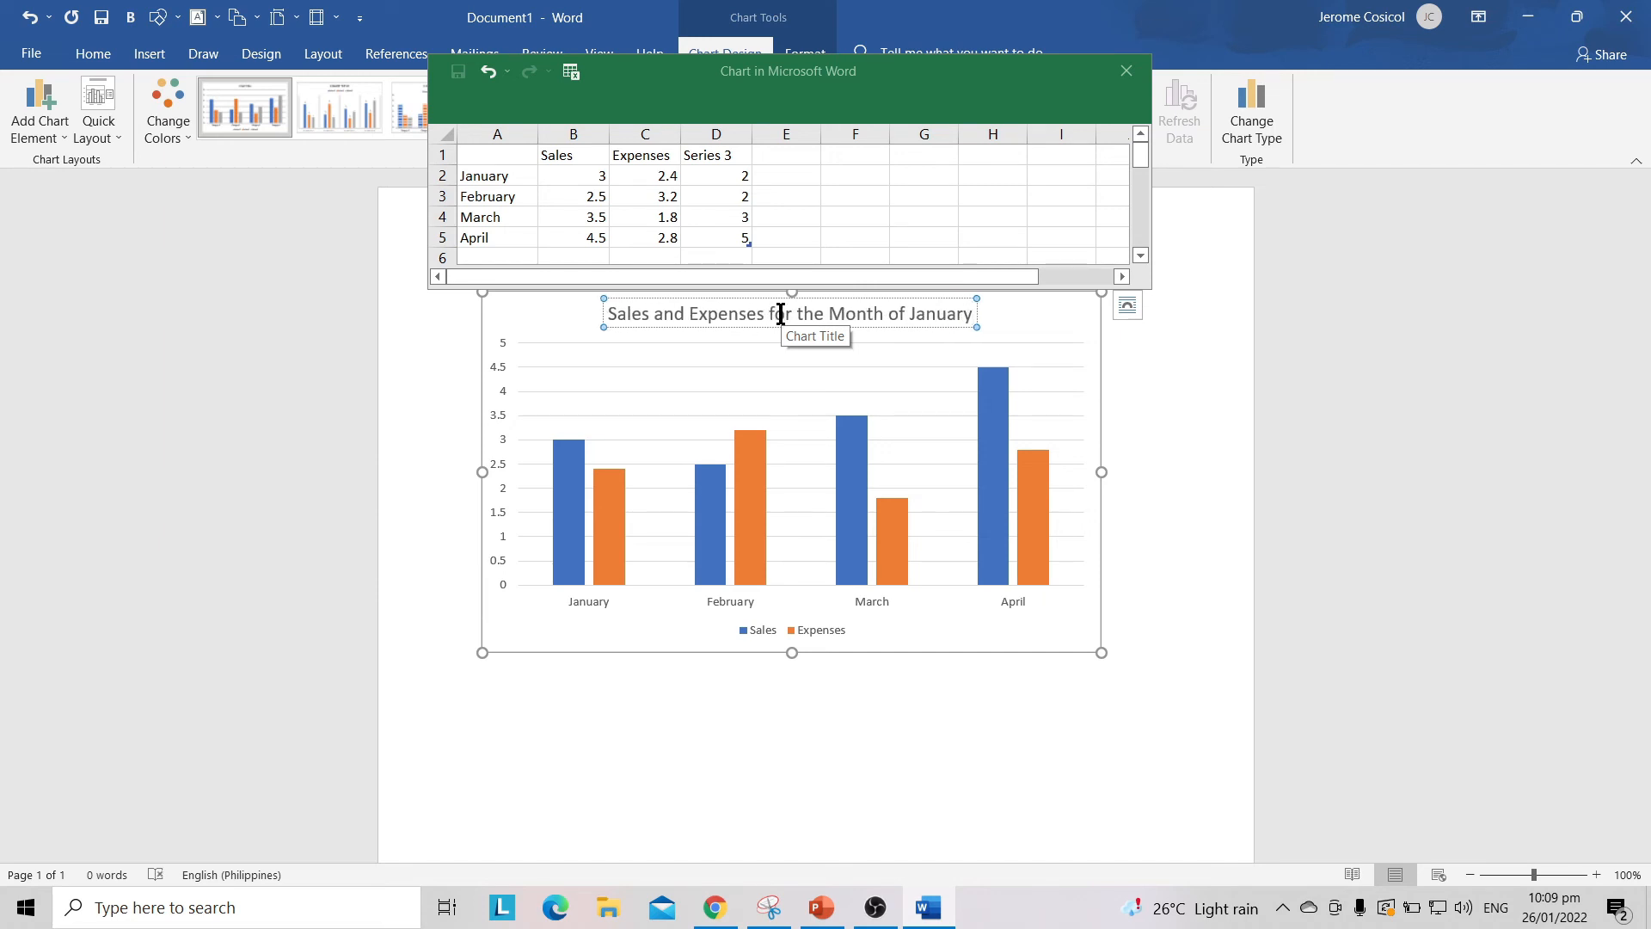
{"action": "type", "text": " -"}
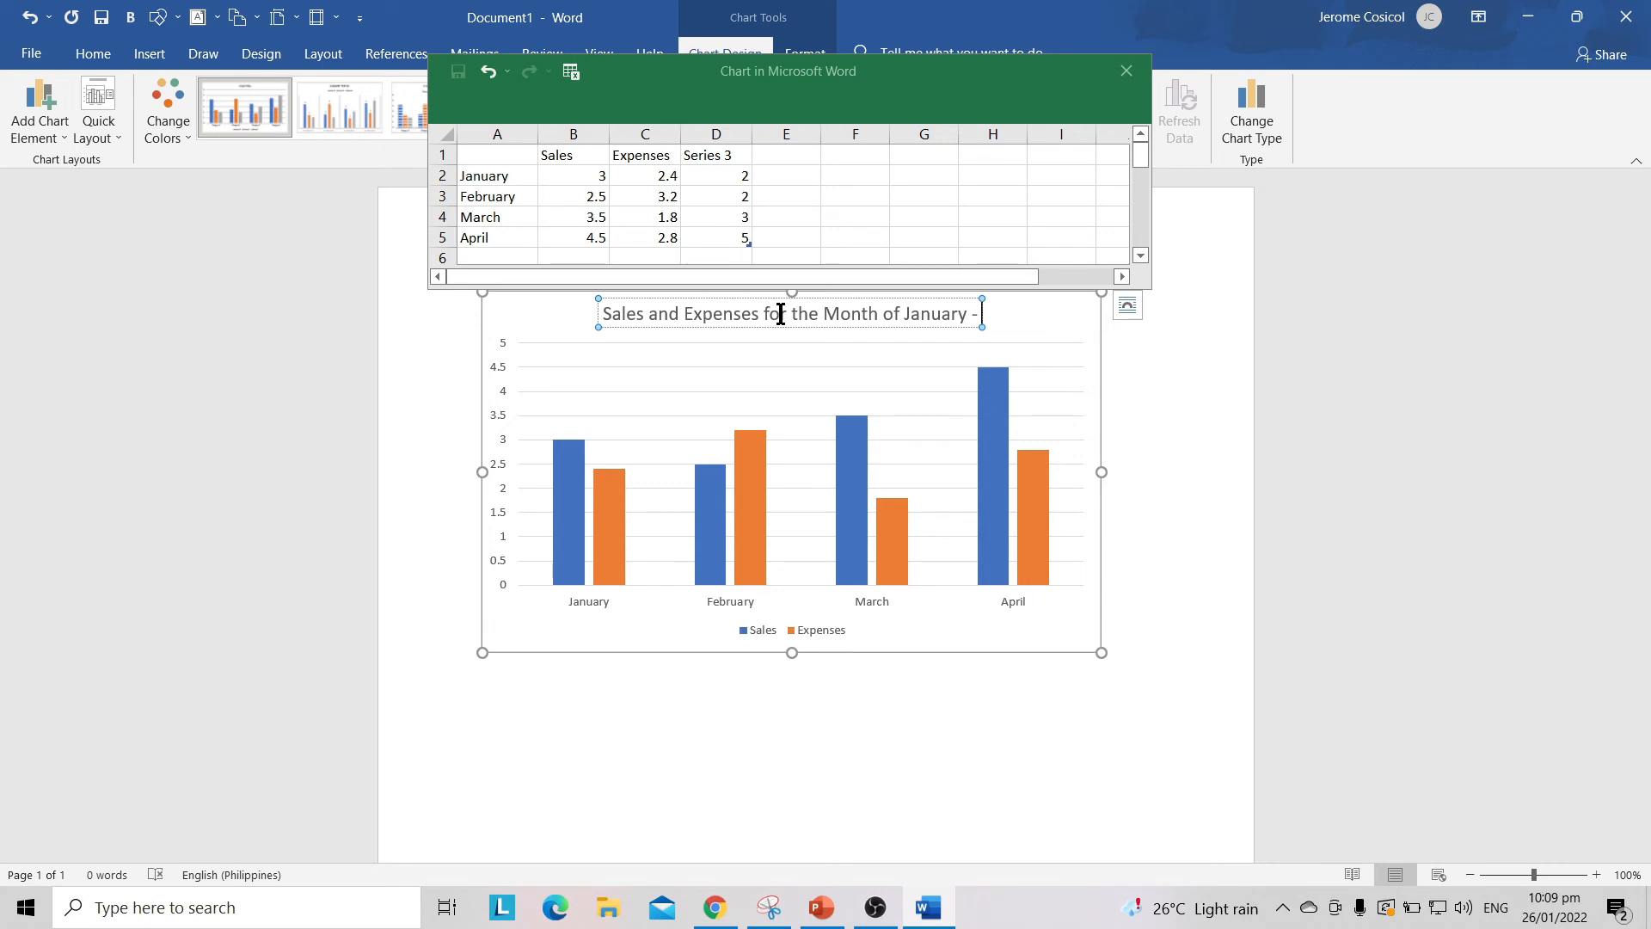
{"action": "type", "text": " April"}
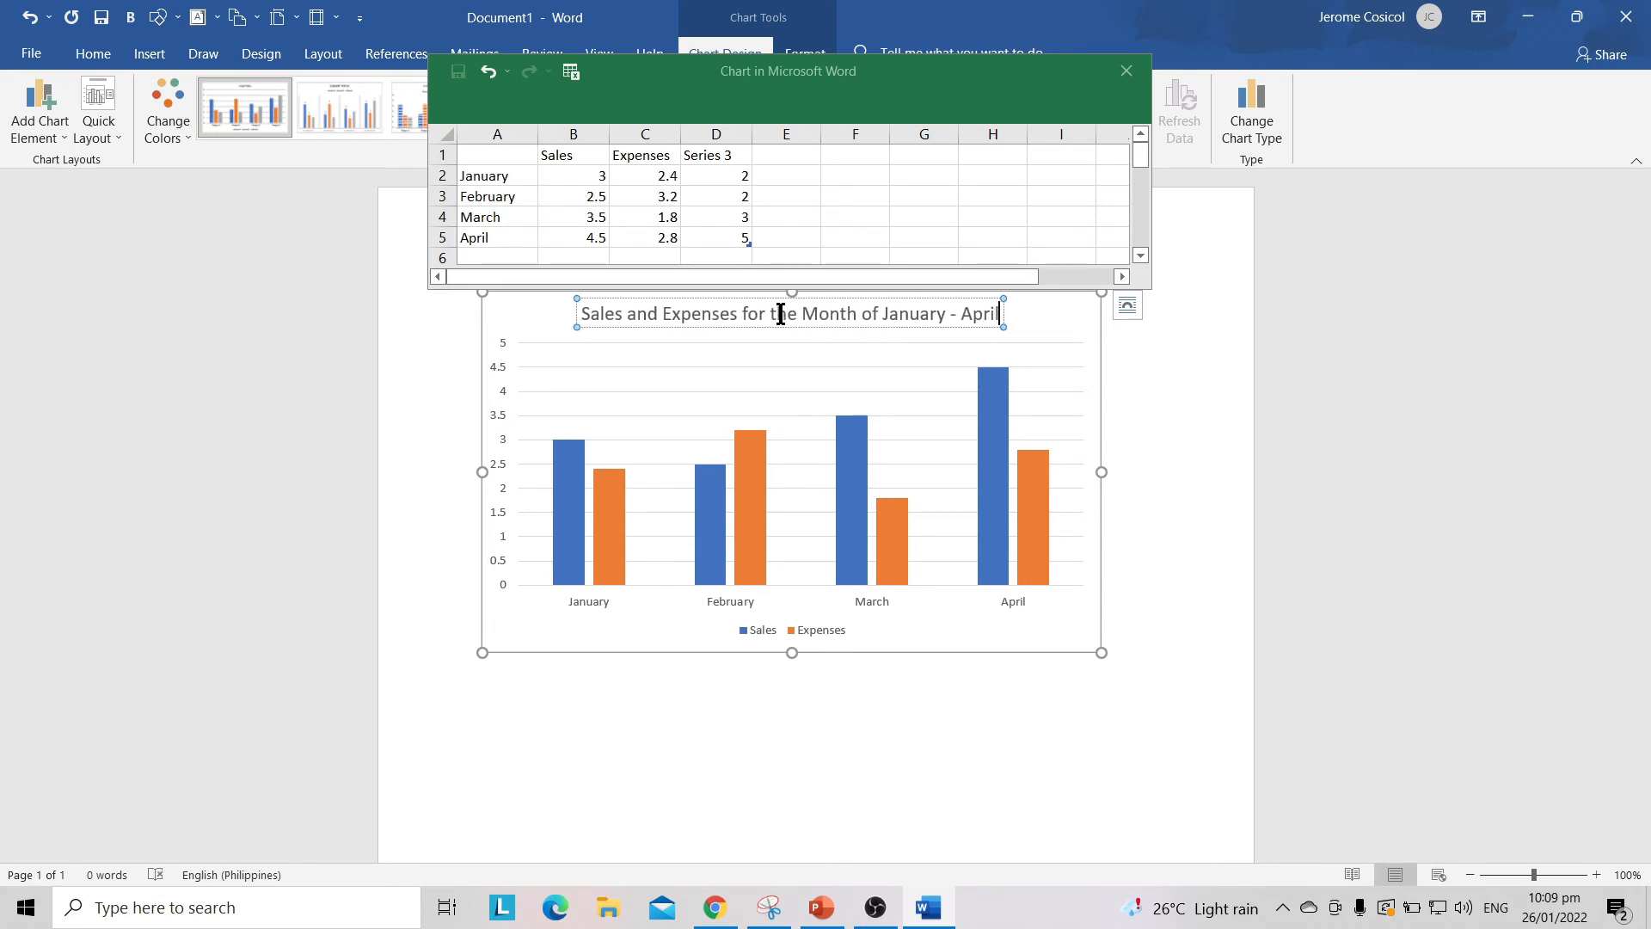
{"action": "key", "text": "Return"}
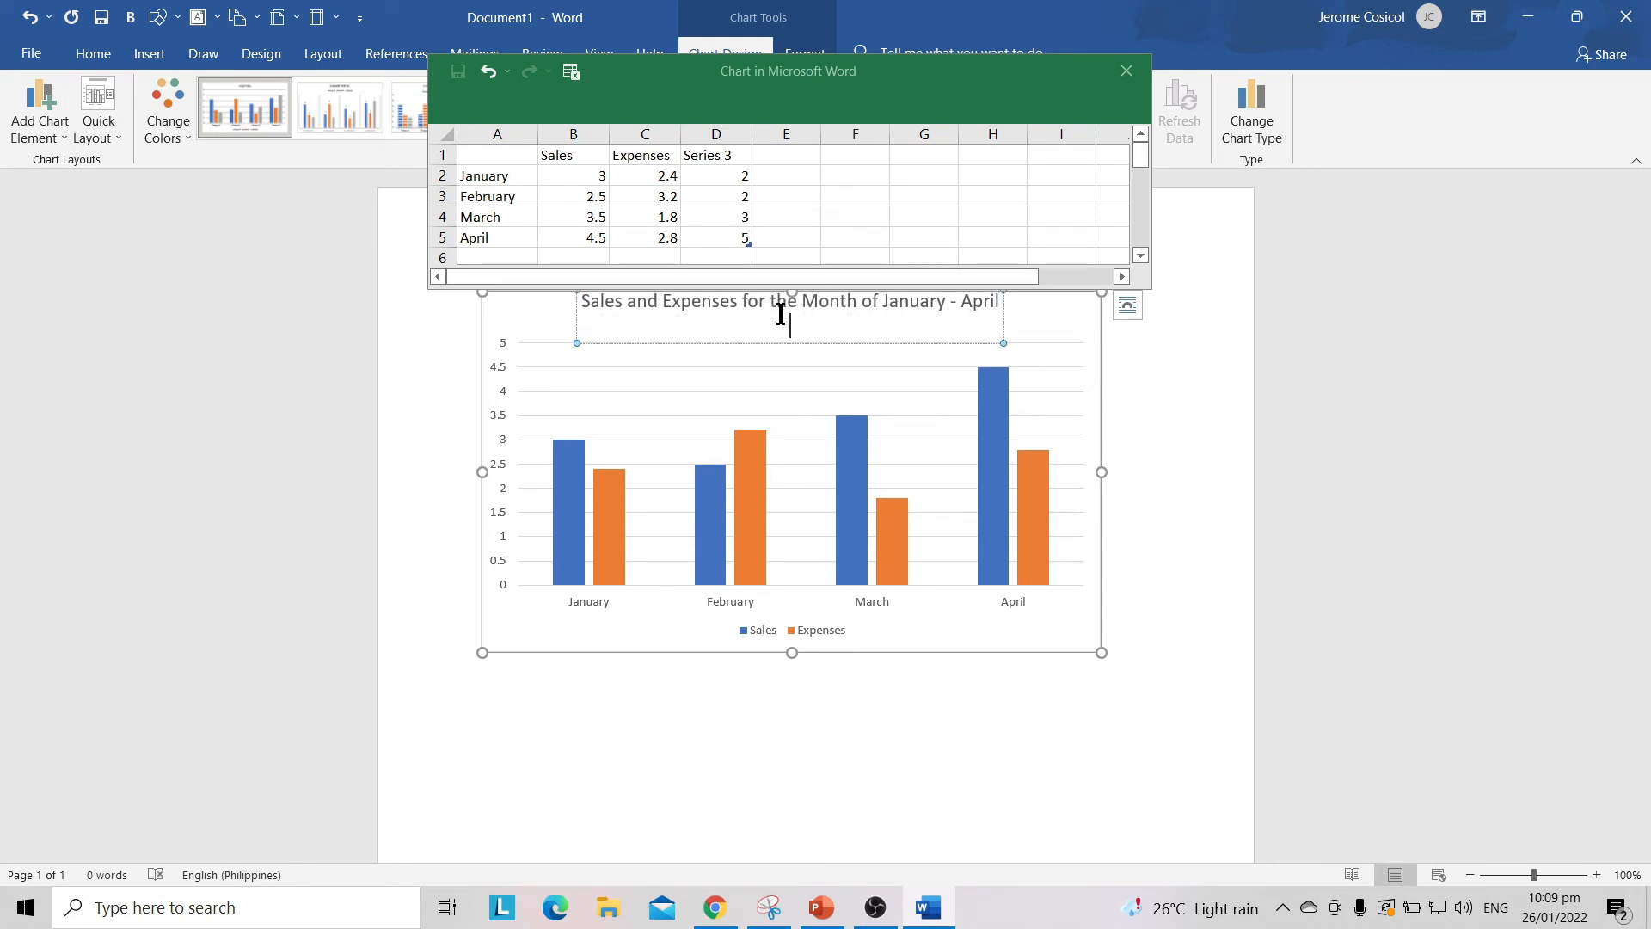
{"action": "key", "text": "BackSpace"}
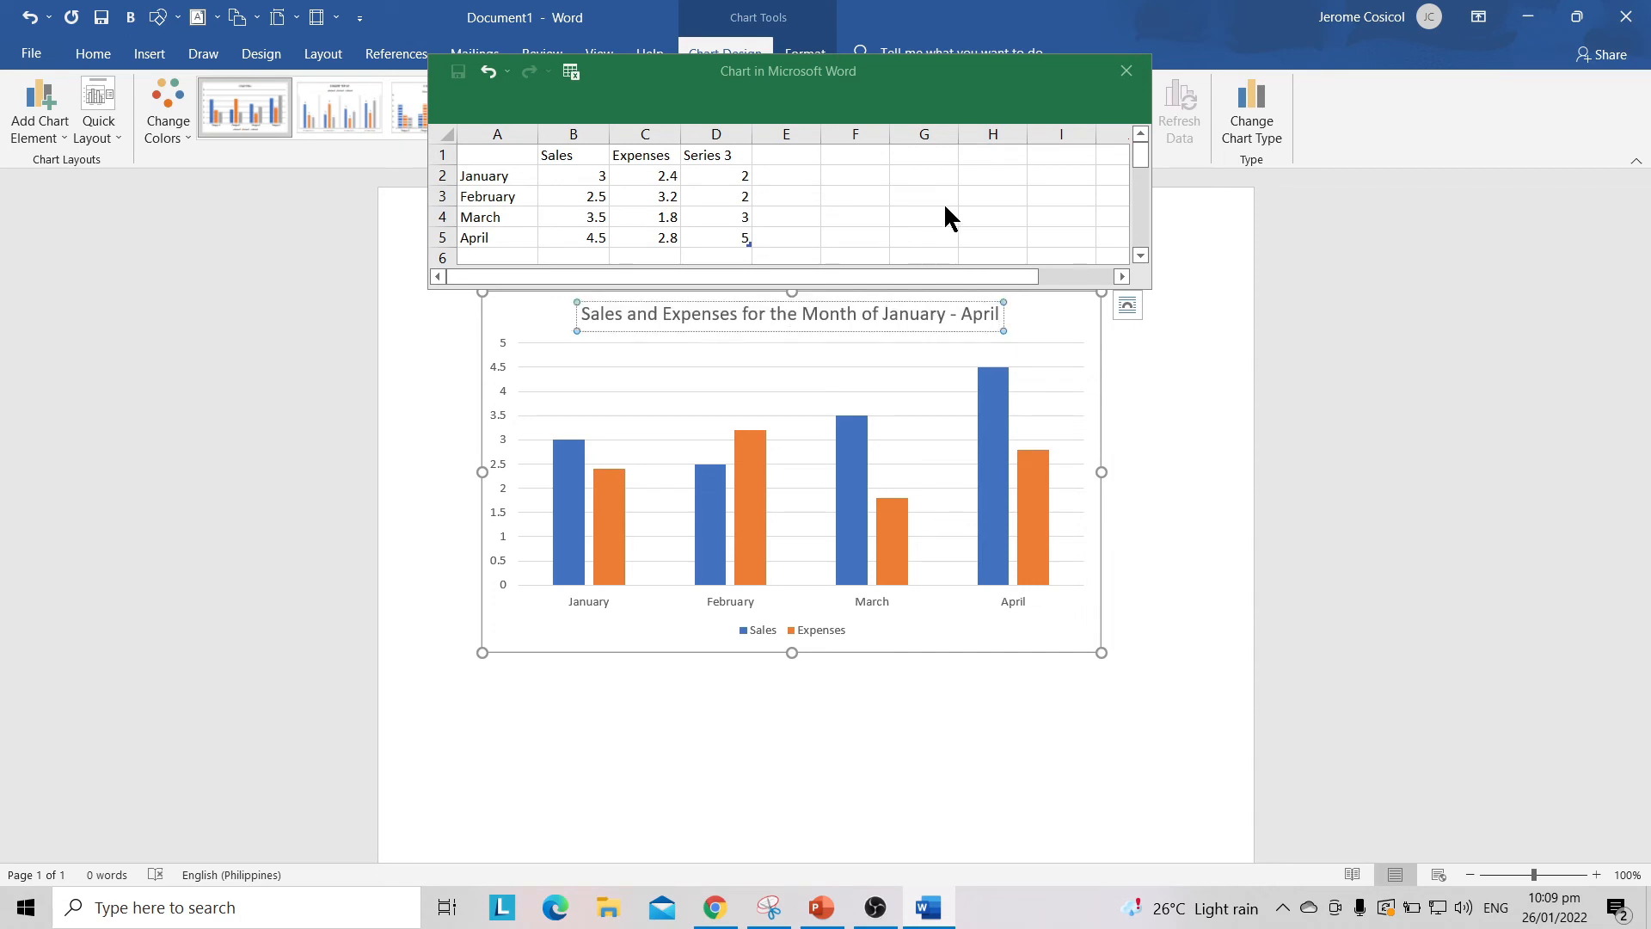
{"action": "left_click", "coordinate": [1125, 70]}
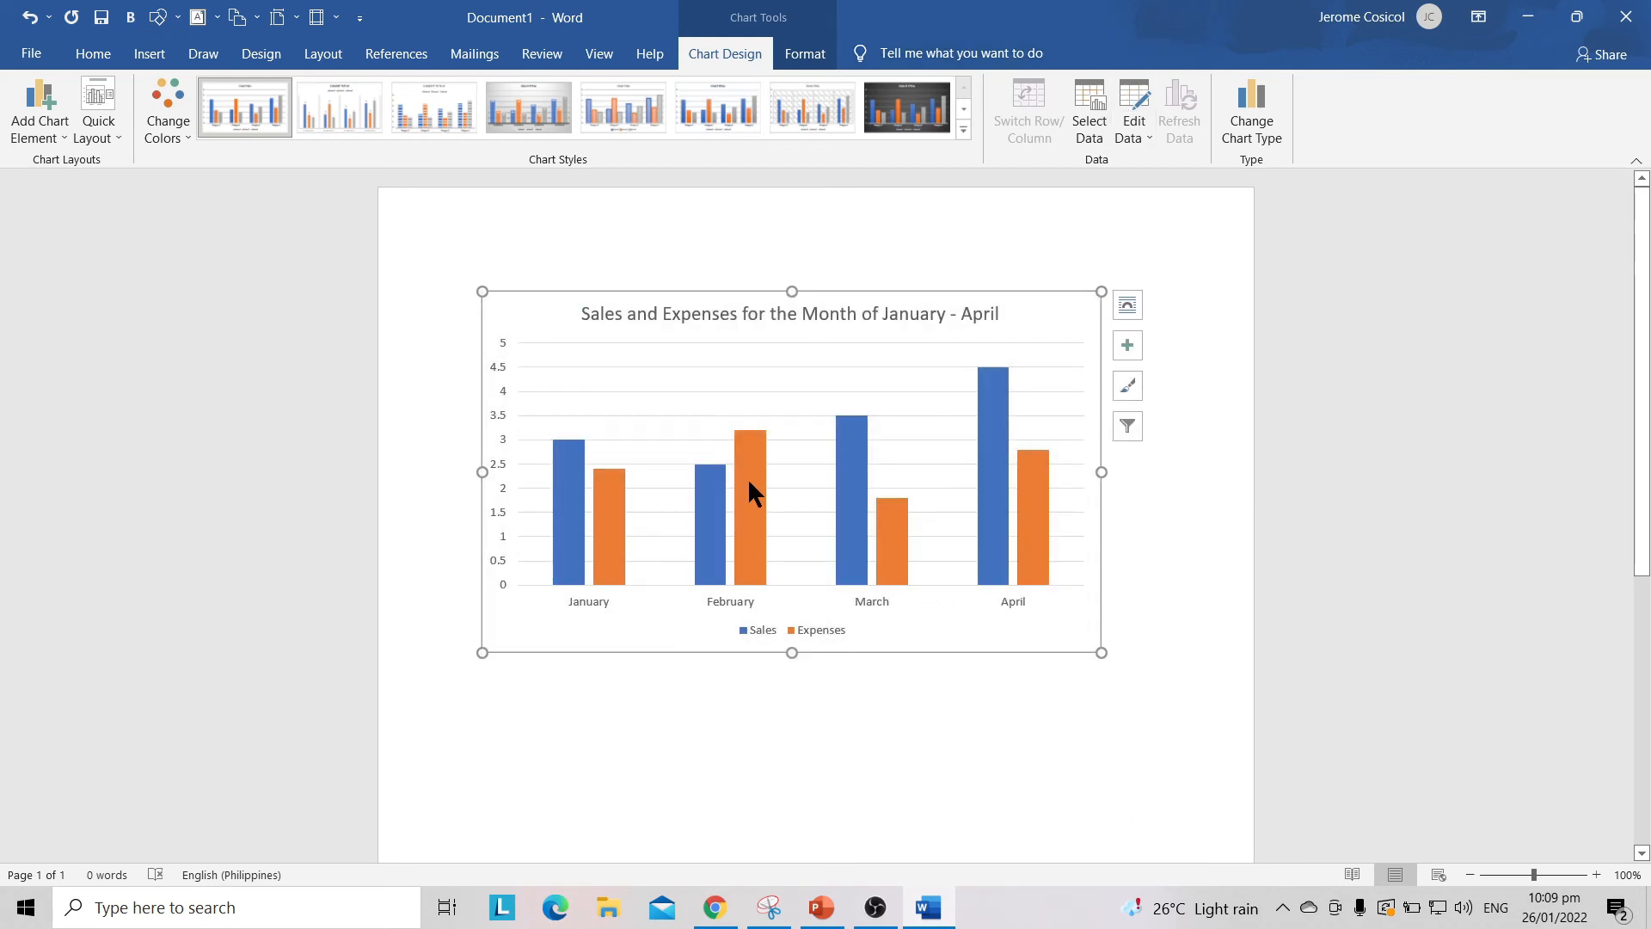
{"action": "mouse_move", "coordinate": [760, 557]}
{"action": "left_click", "coordinate": [740, 504]}
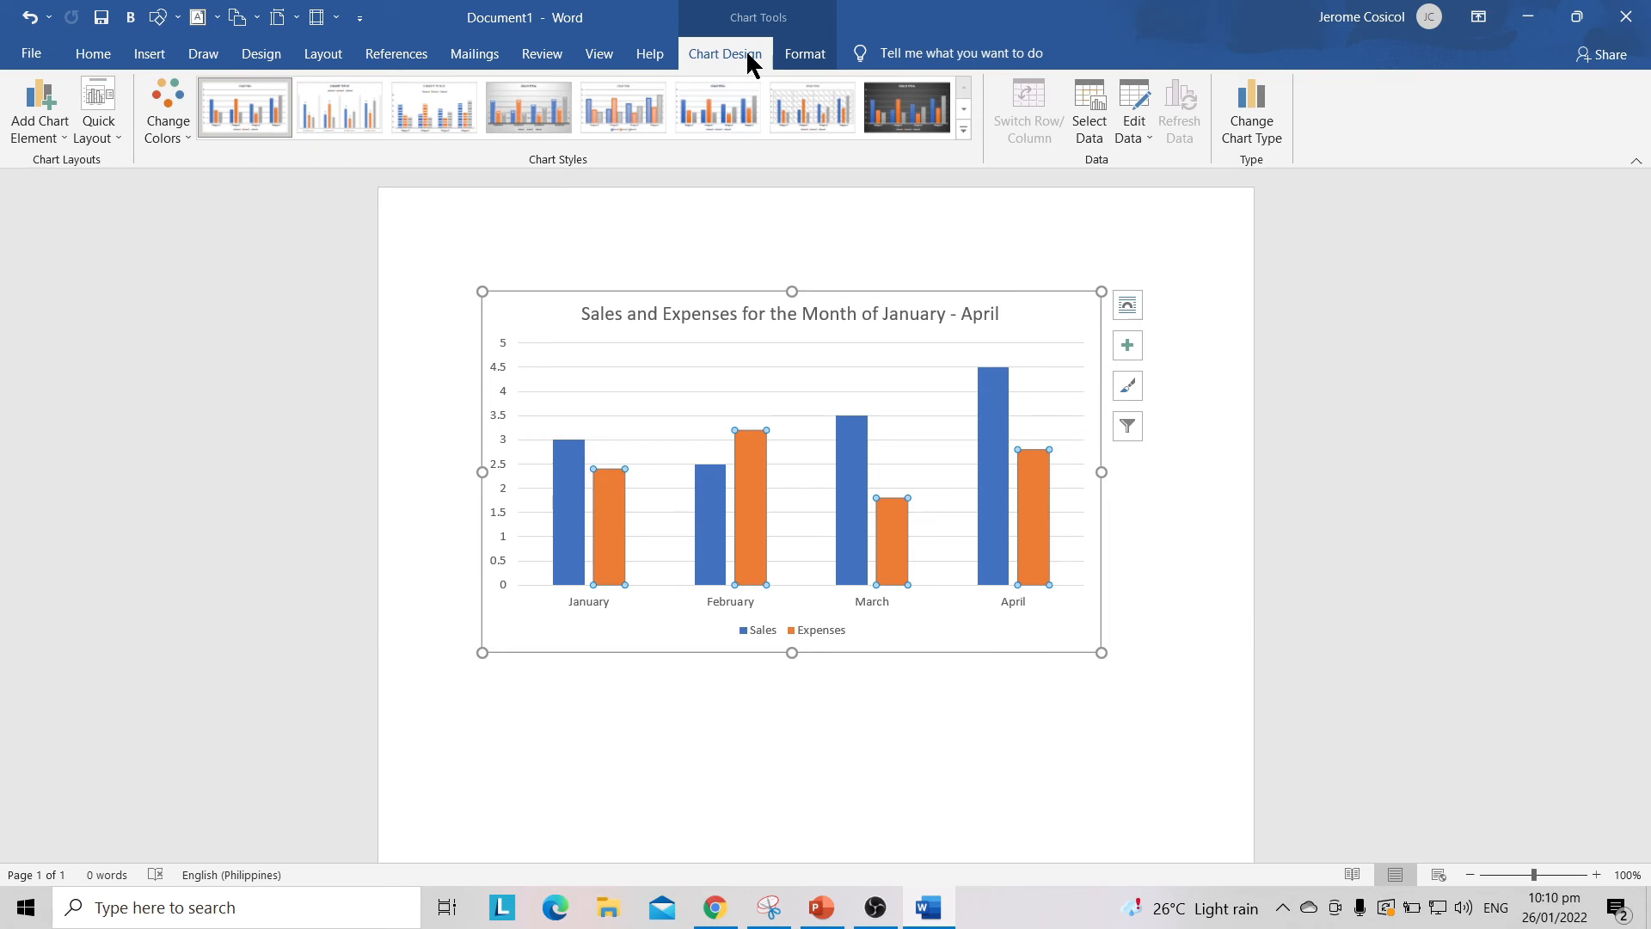
{"action": "left_click", "coordinate": [35, 139]}
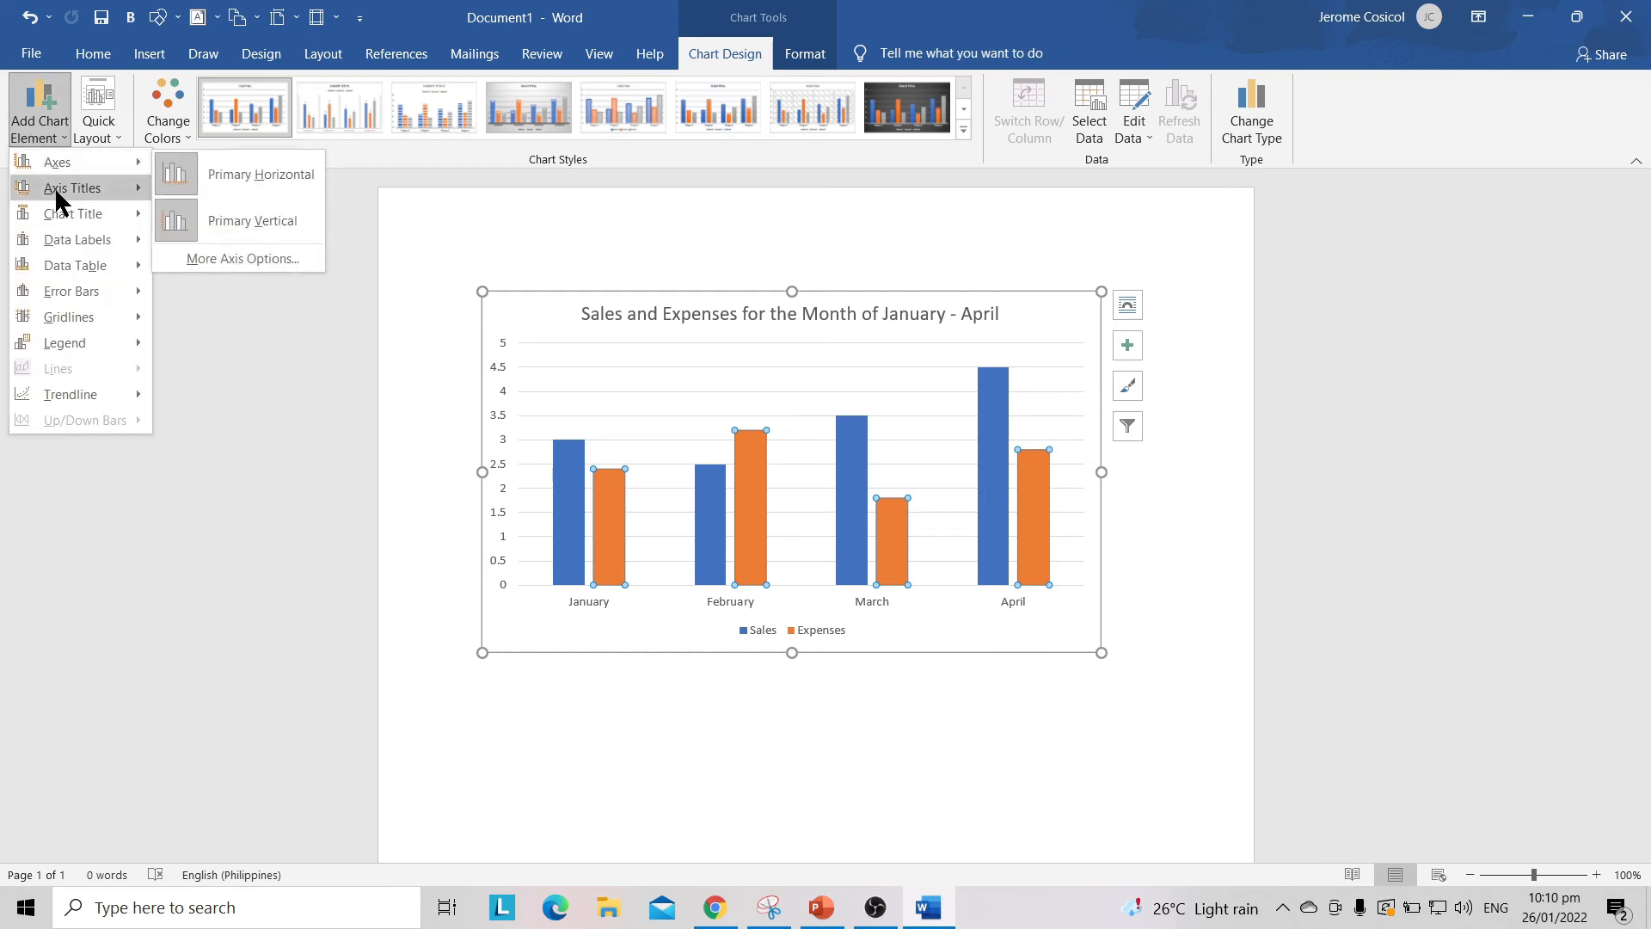
{"action": "mouse_move", "coordinate": [74, 346]}
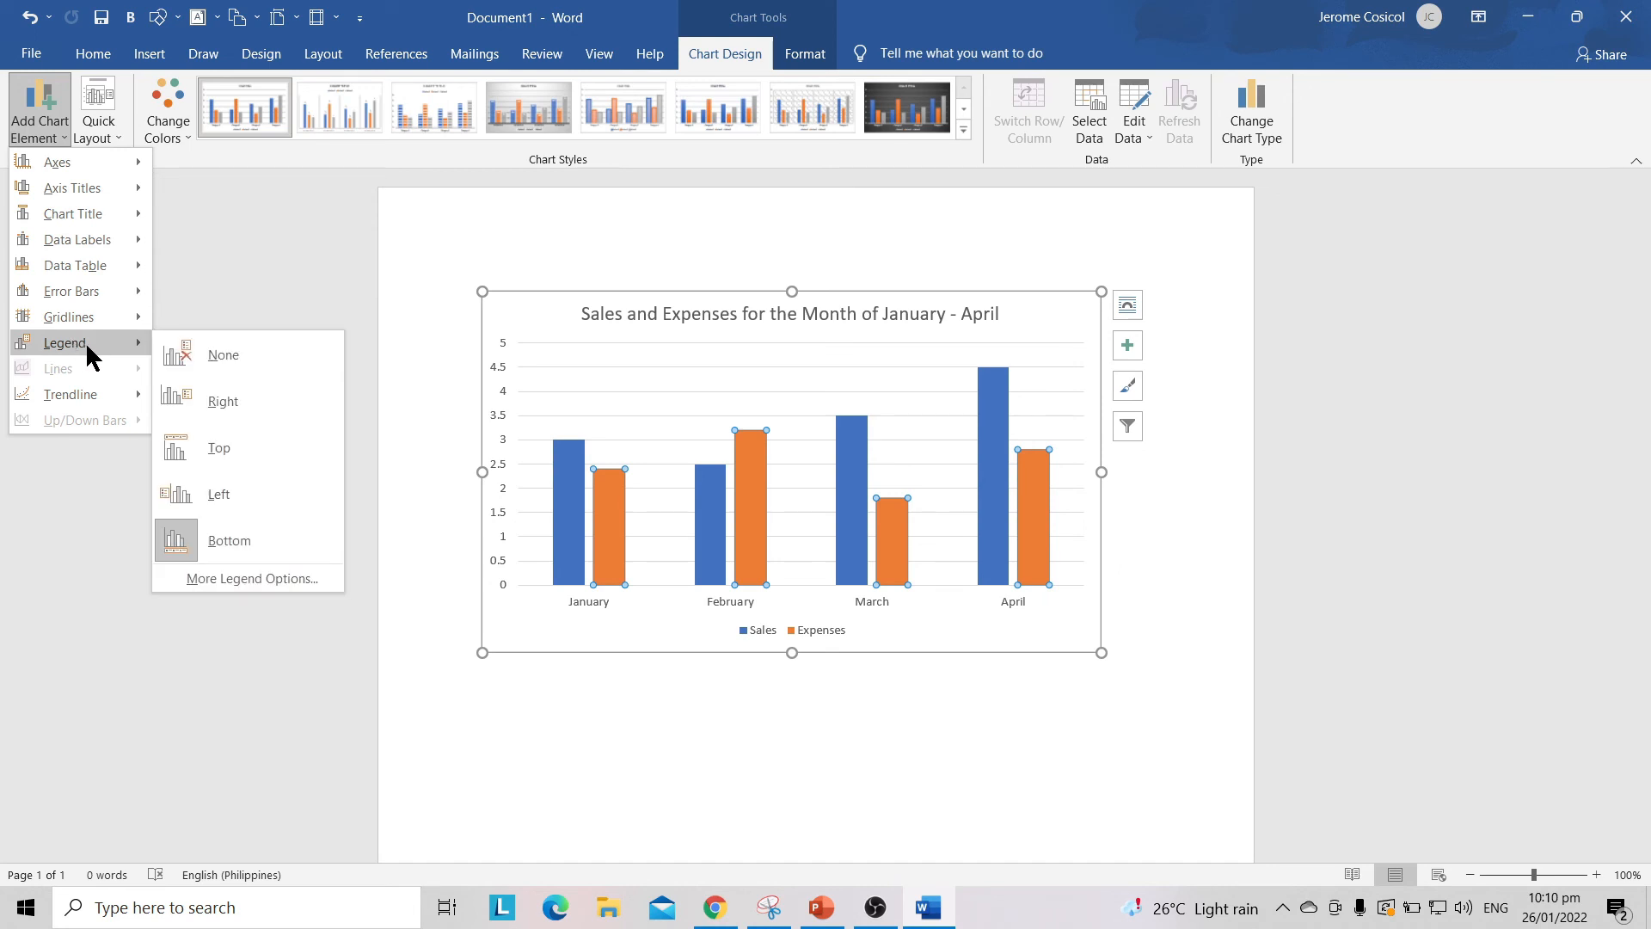
{"action": "left_click", "coordinate": [241, 263]}
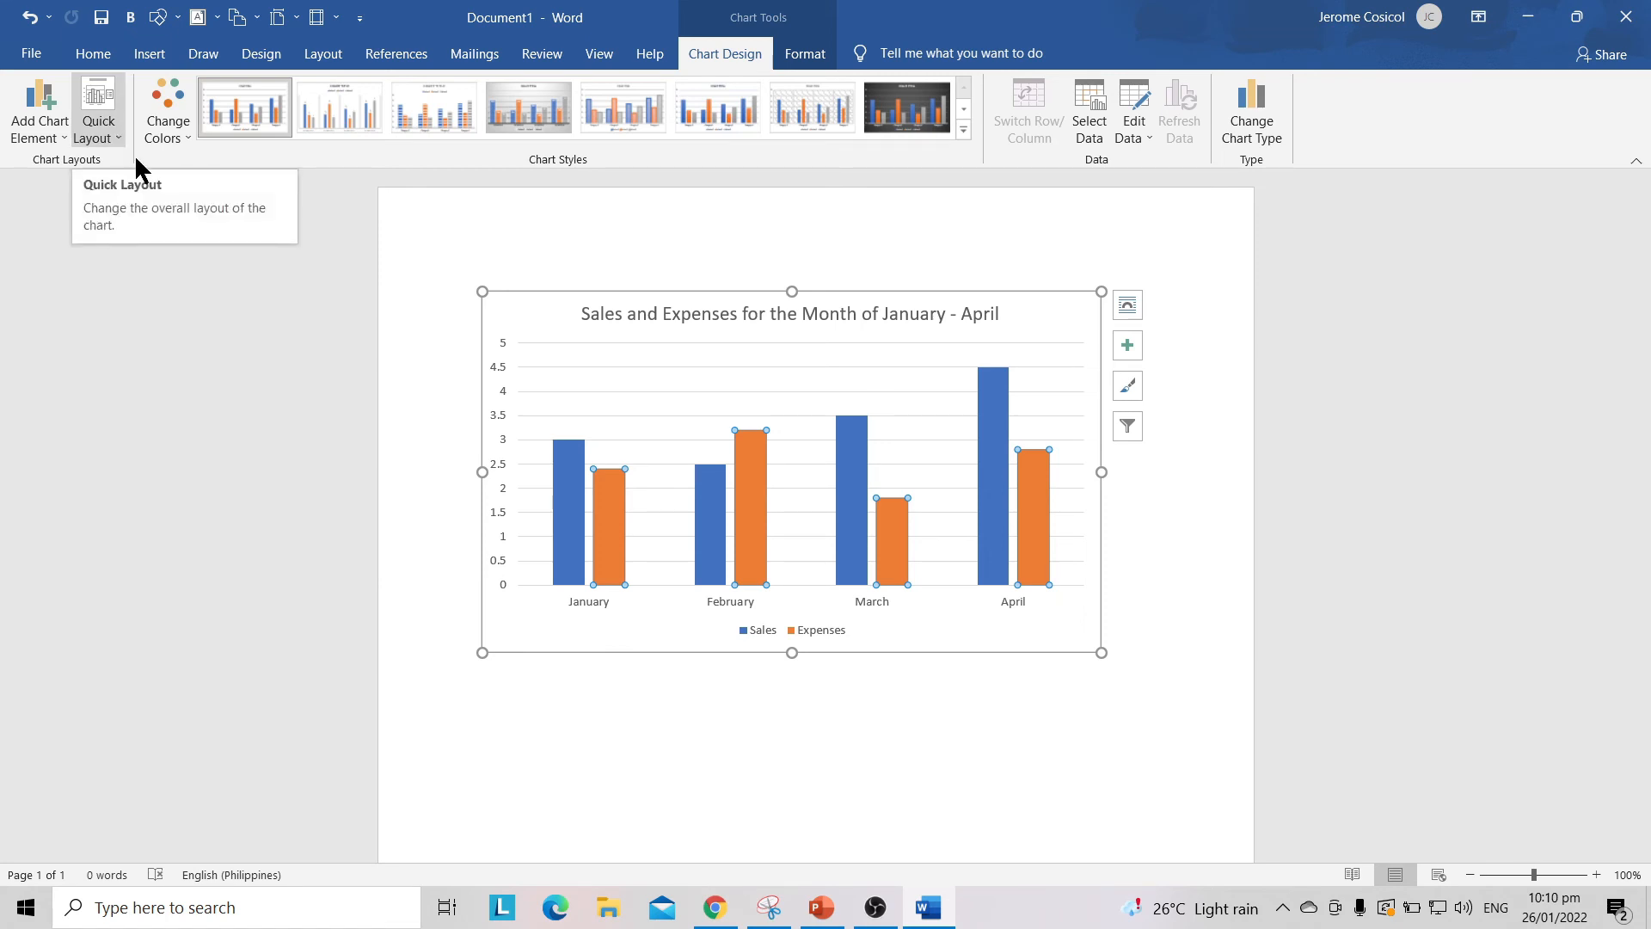
{"action": "left_click", "coordinate": [703, 380]}
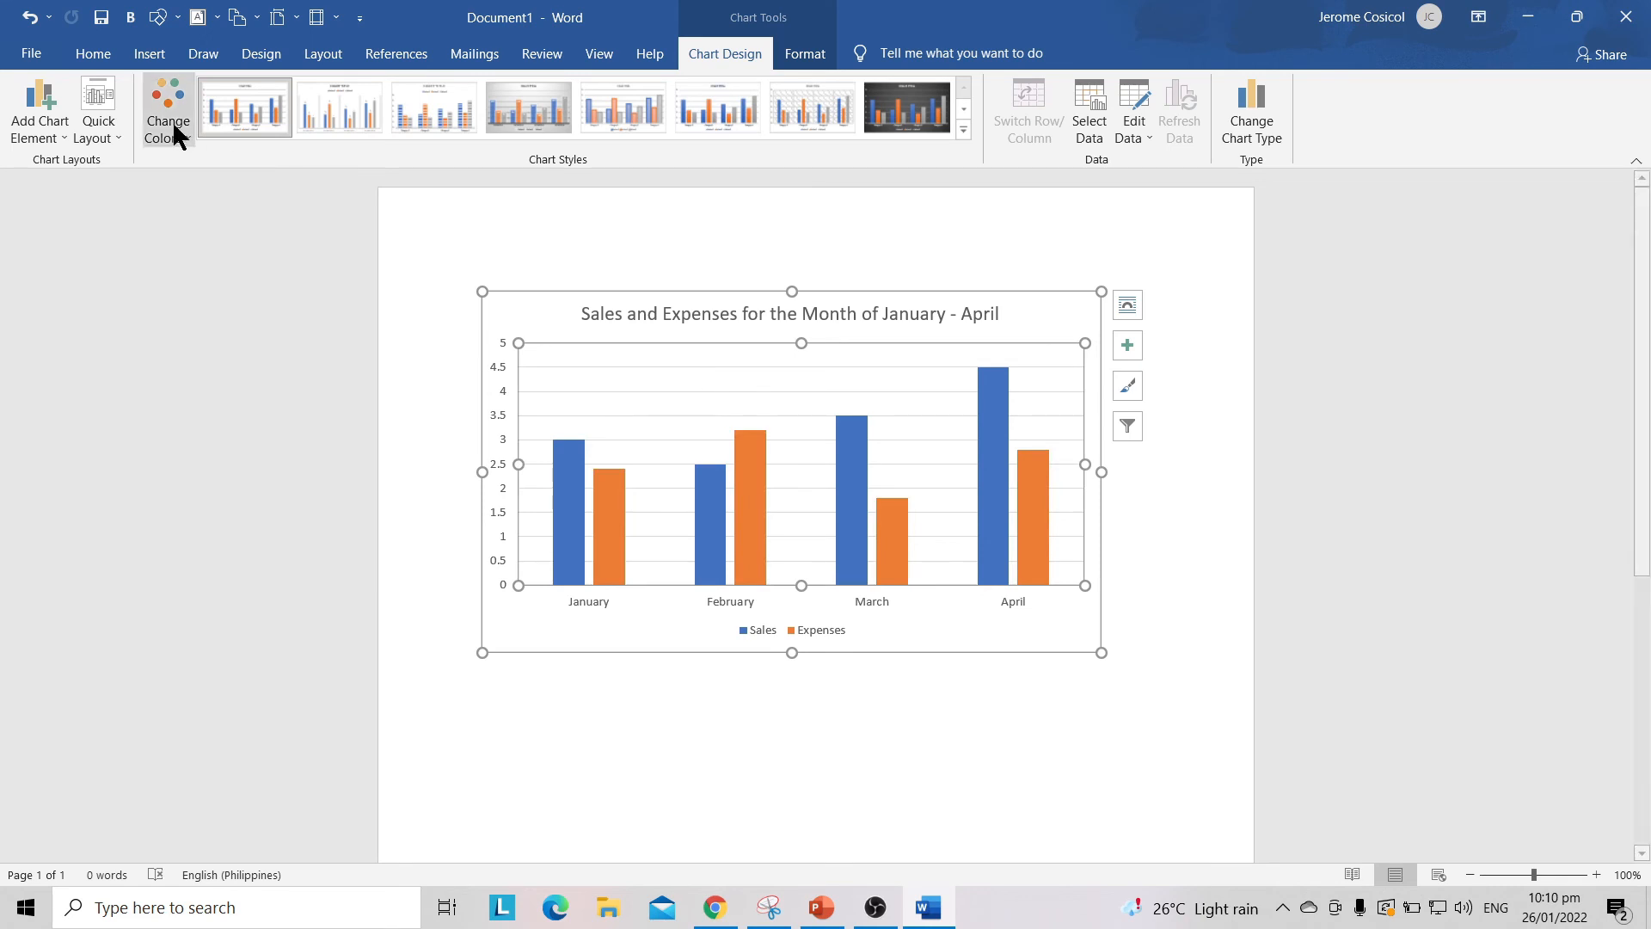
{"action": "left_click", "coordinate": [672, 637]}
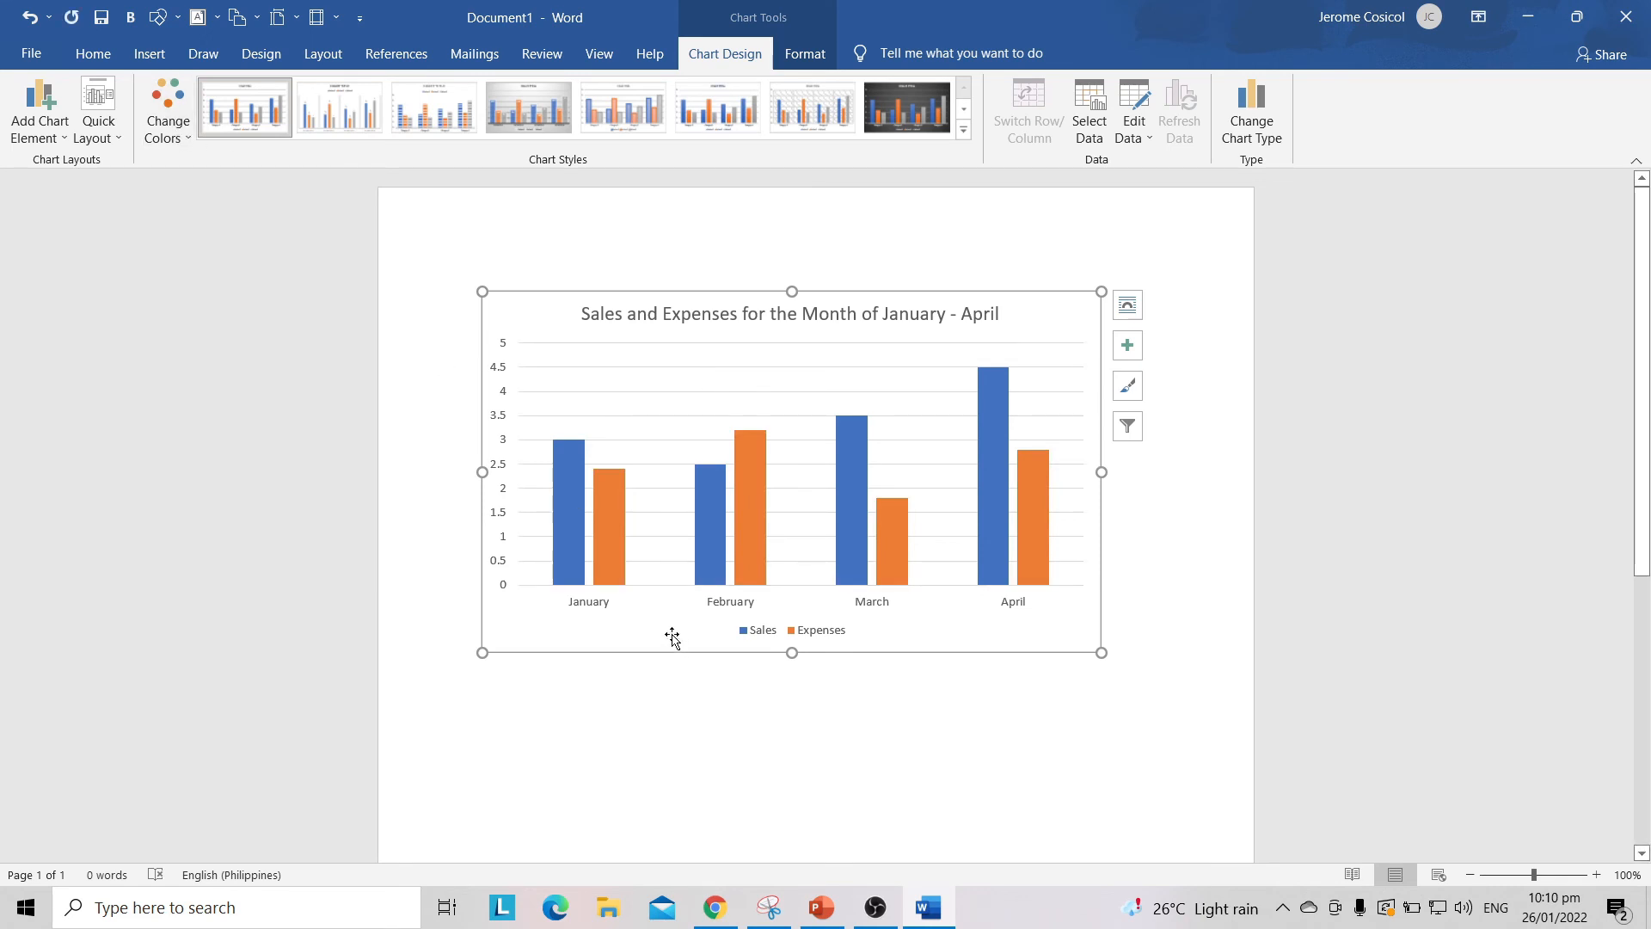
Apply the first quick layout to the chart and give it the chart style with gradient columns and a bold title.
{"action": "left_click", "coordinate": [106, 132]}
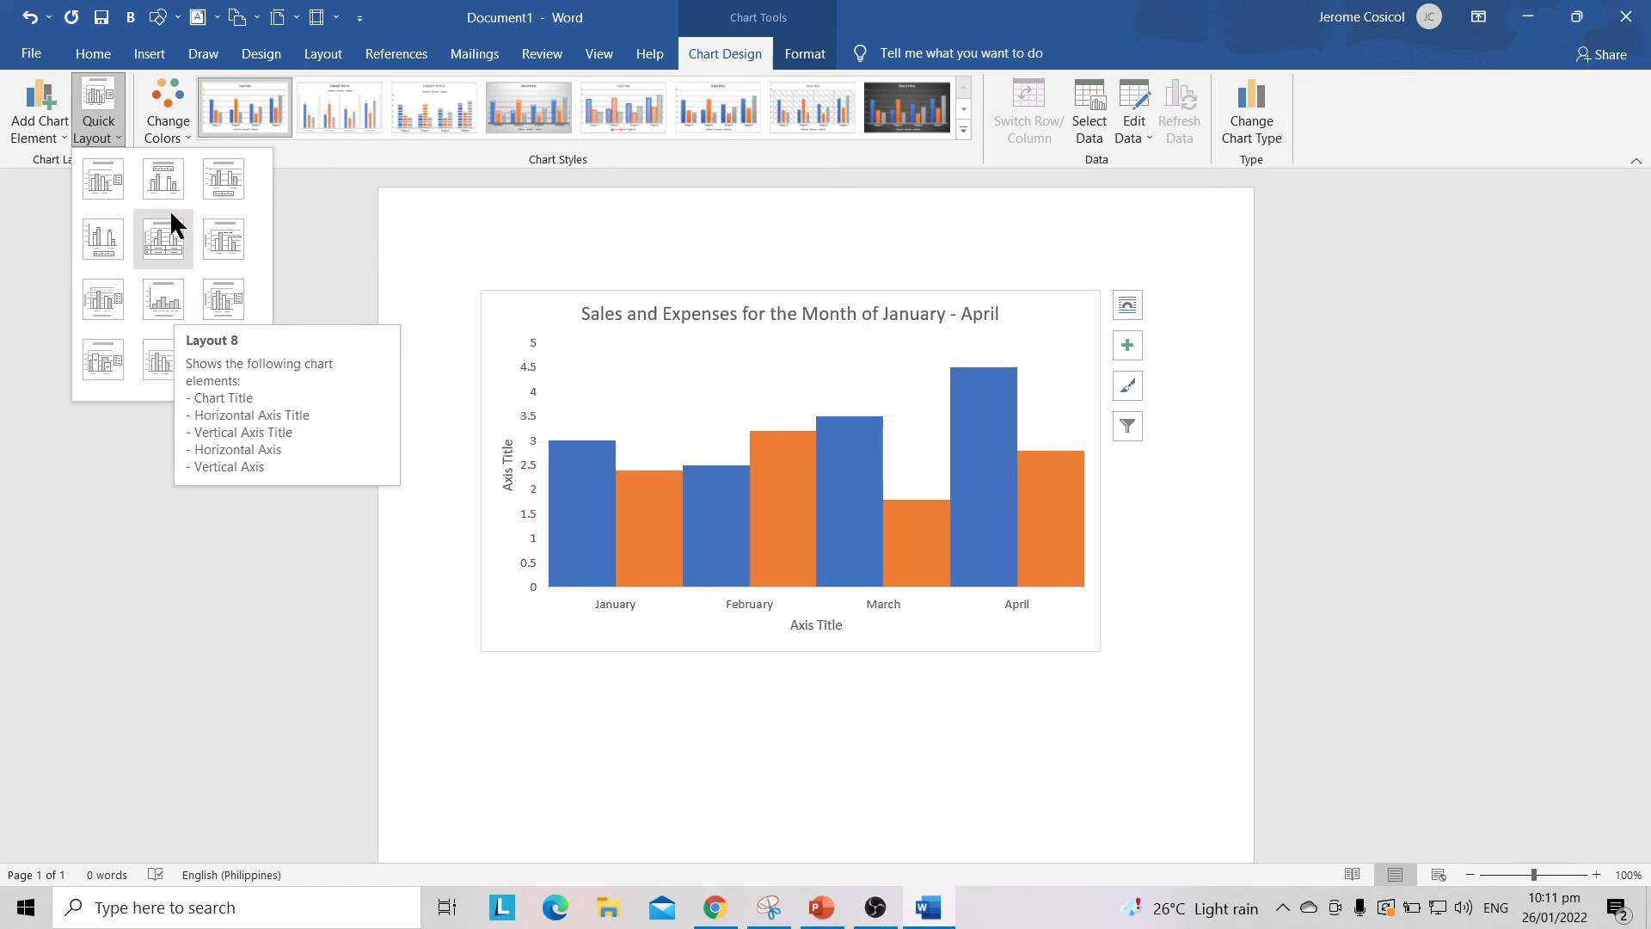
{"action": "left_click", "coordinate": [104, 181]}
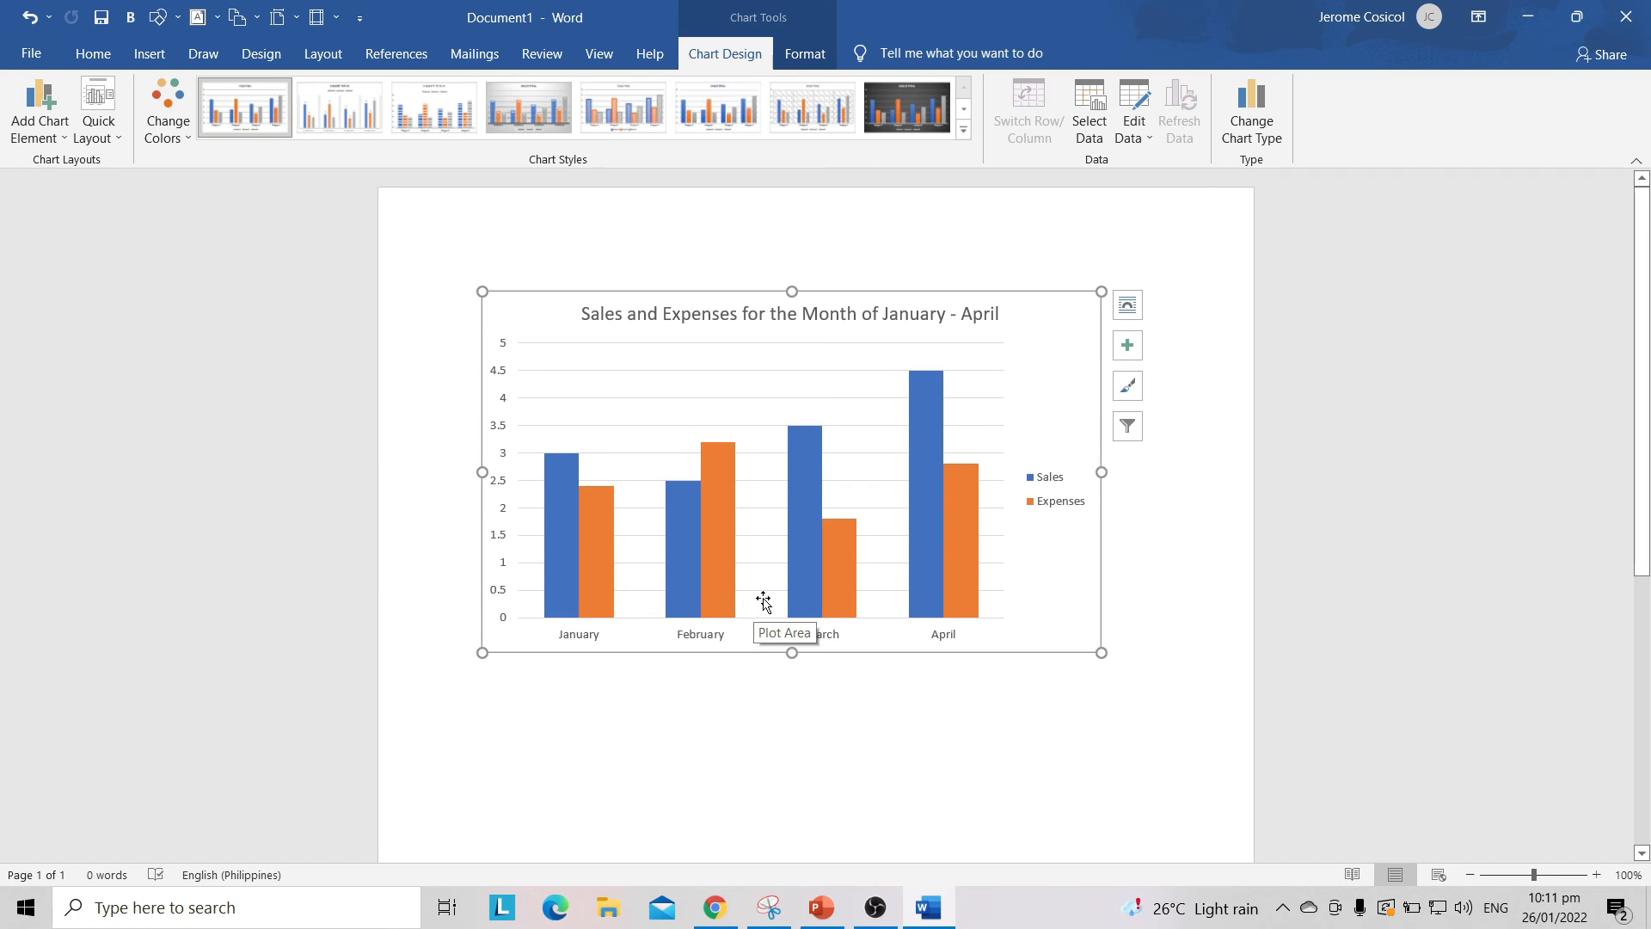
{"action": "left_click", "coordinate": [170, 135]}
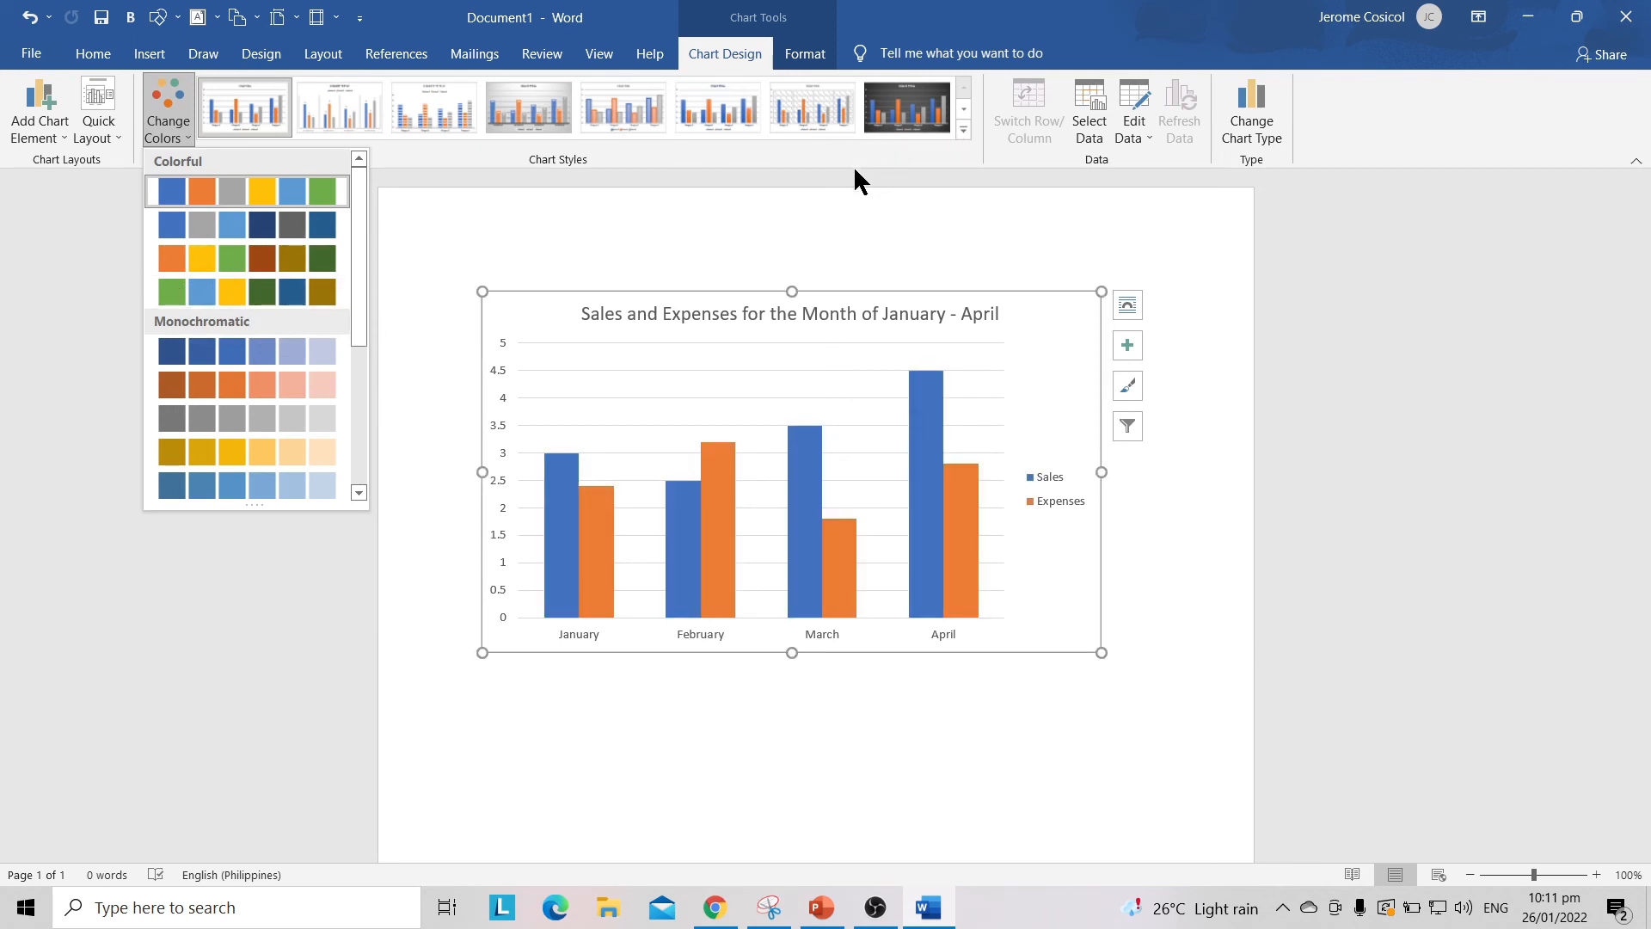
{"action": "left_click", "coordinate": [306, 660]}
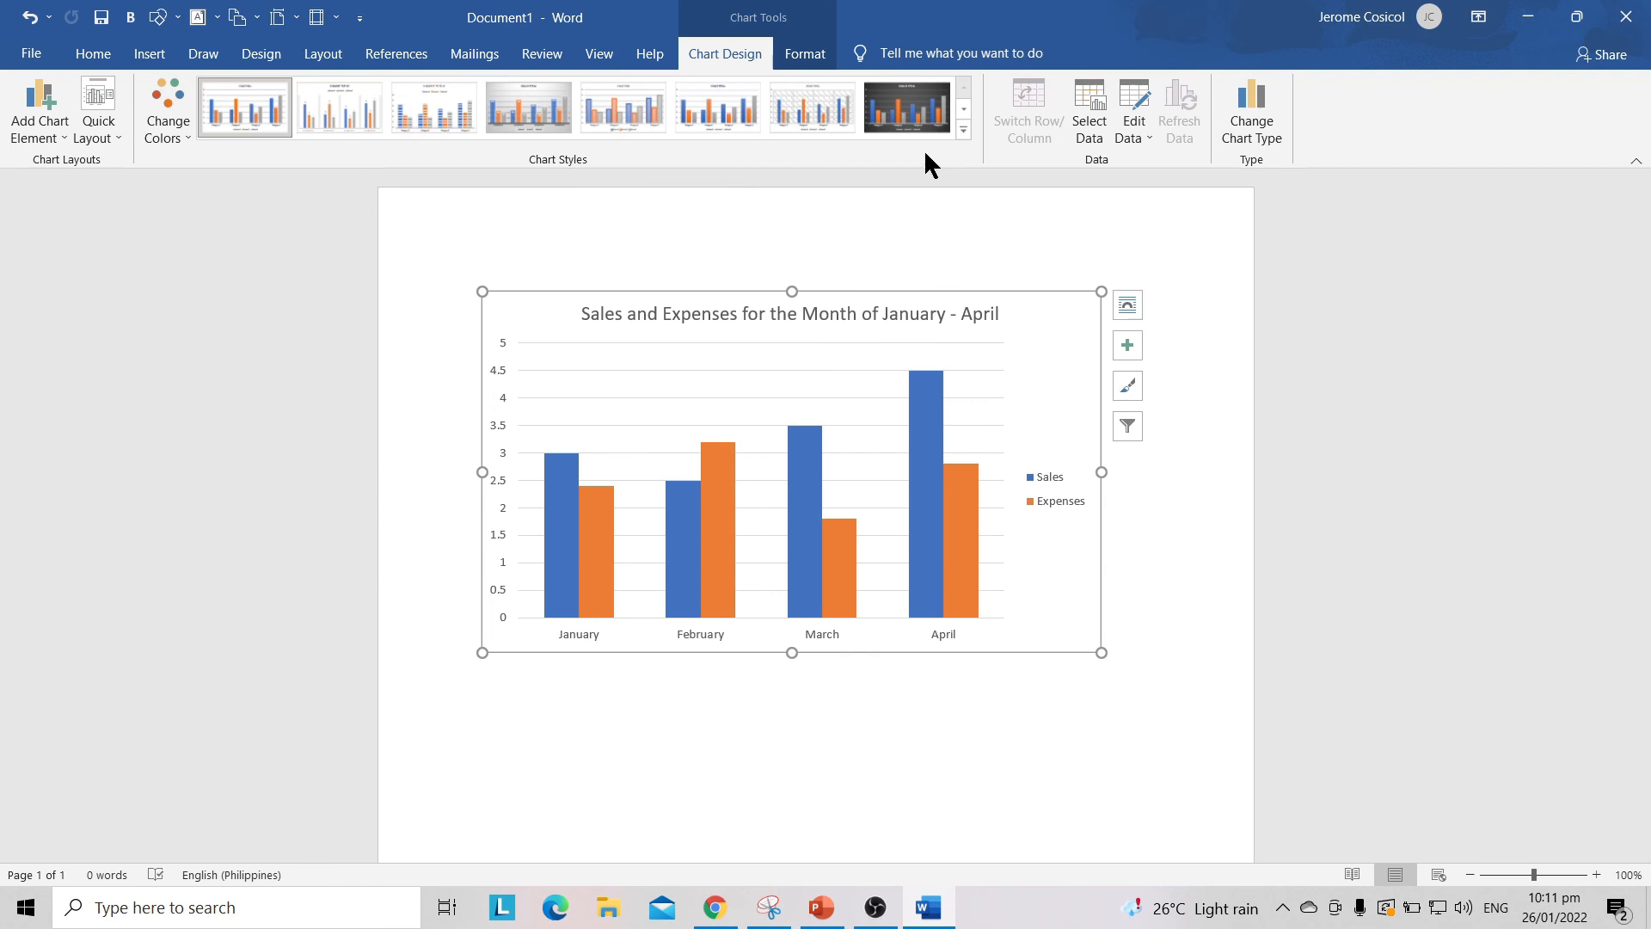
{"action": "left_click", "coordinate": [963, 129]}
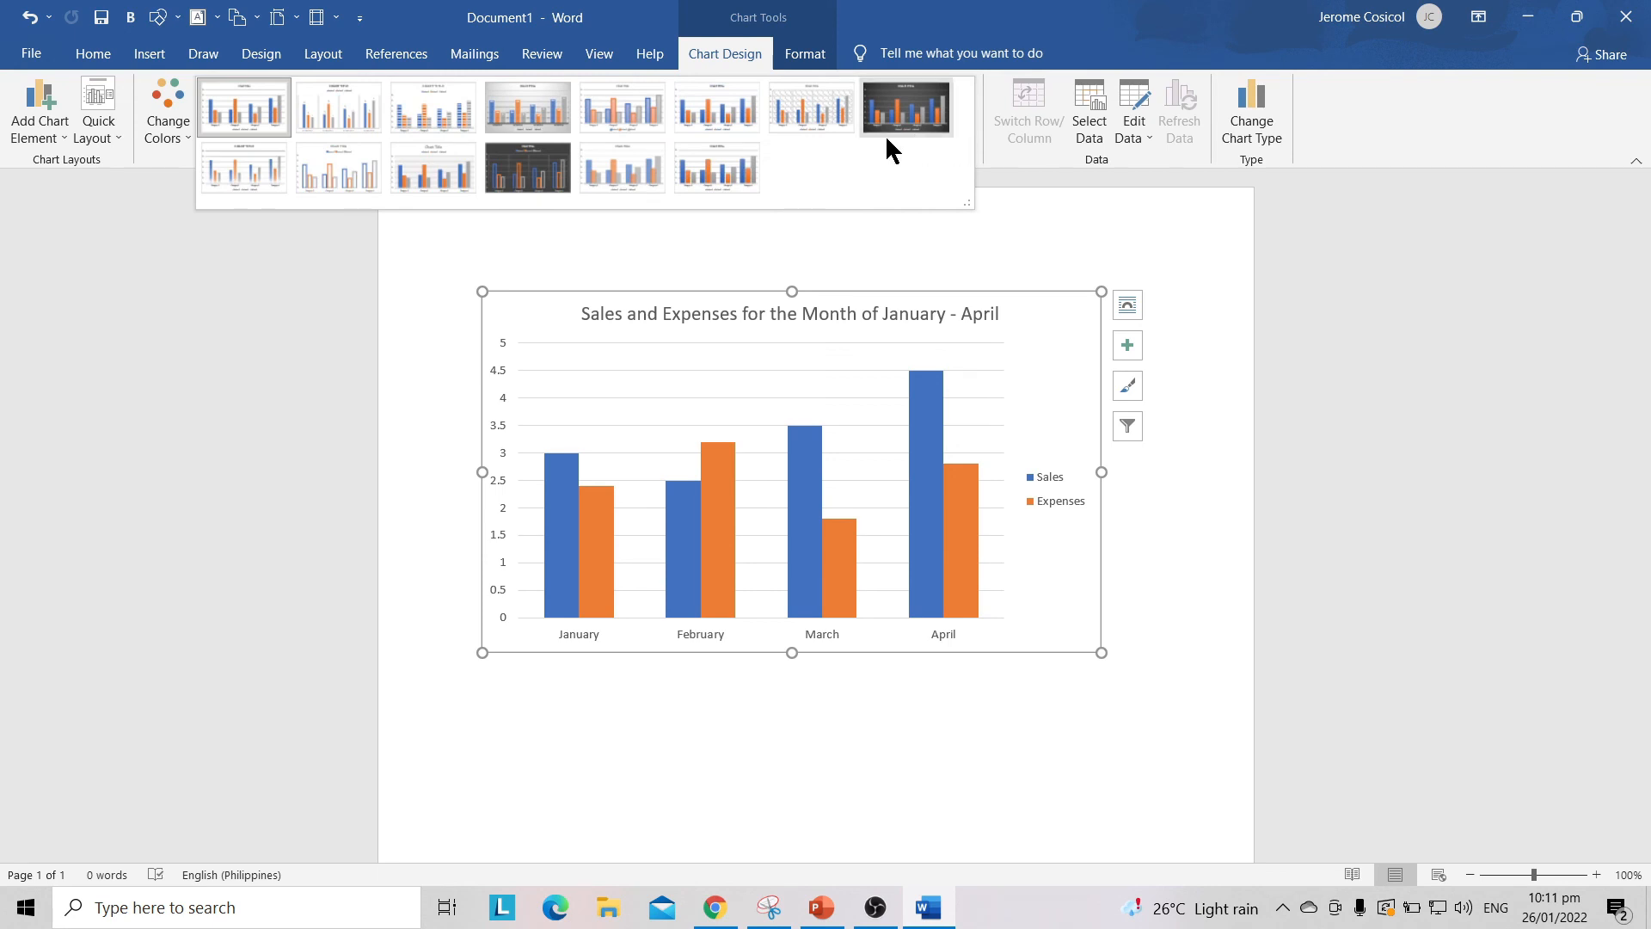
{"action": "left_click", "coordinate": [730, 110]}
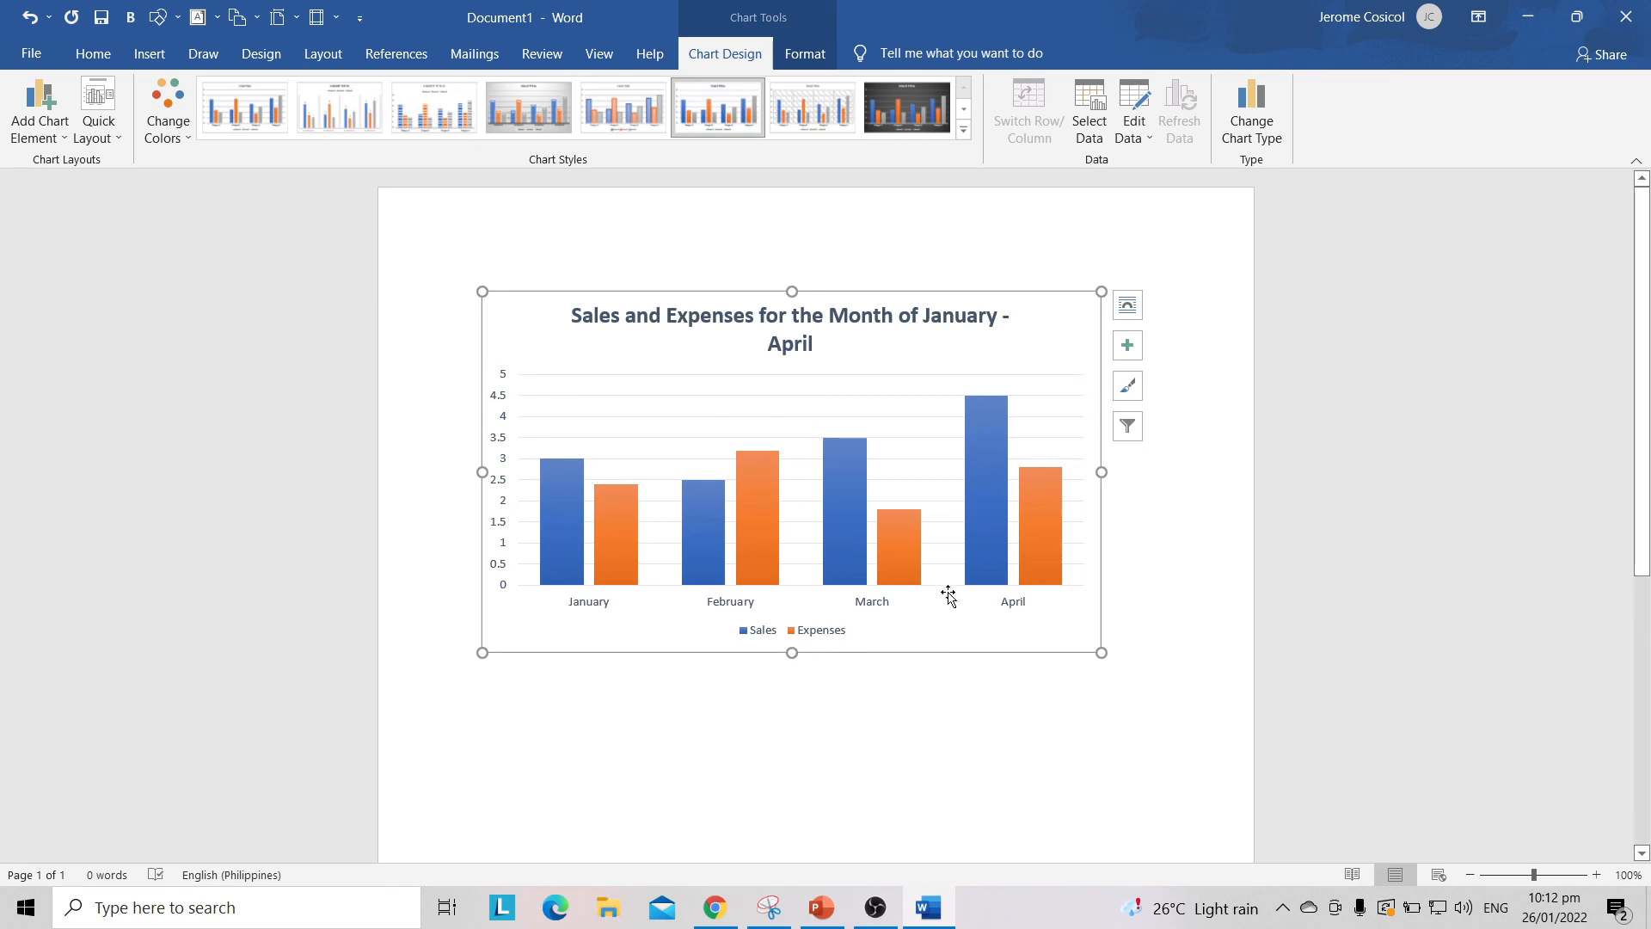
{"action": "left_click", "coordinate": [977, 537]}
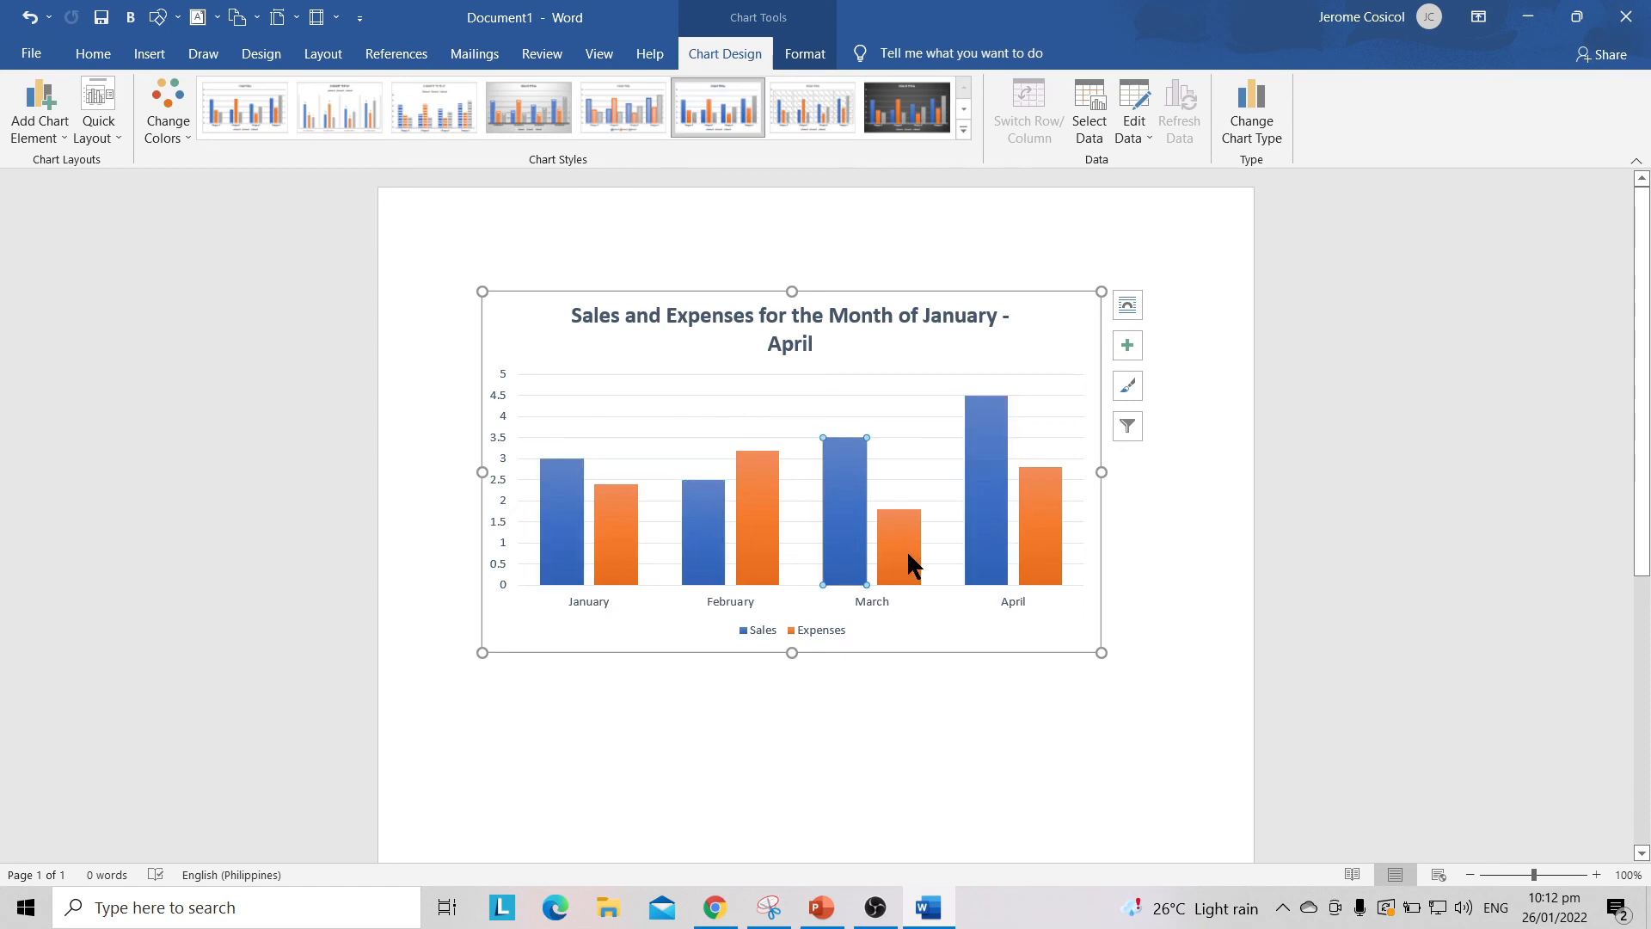
{"action": "left_click", "coordinate": [607, 376]}
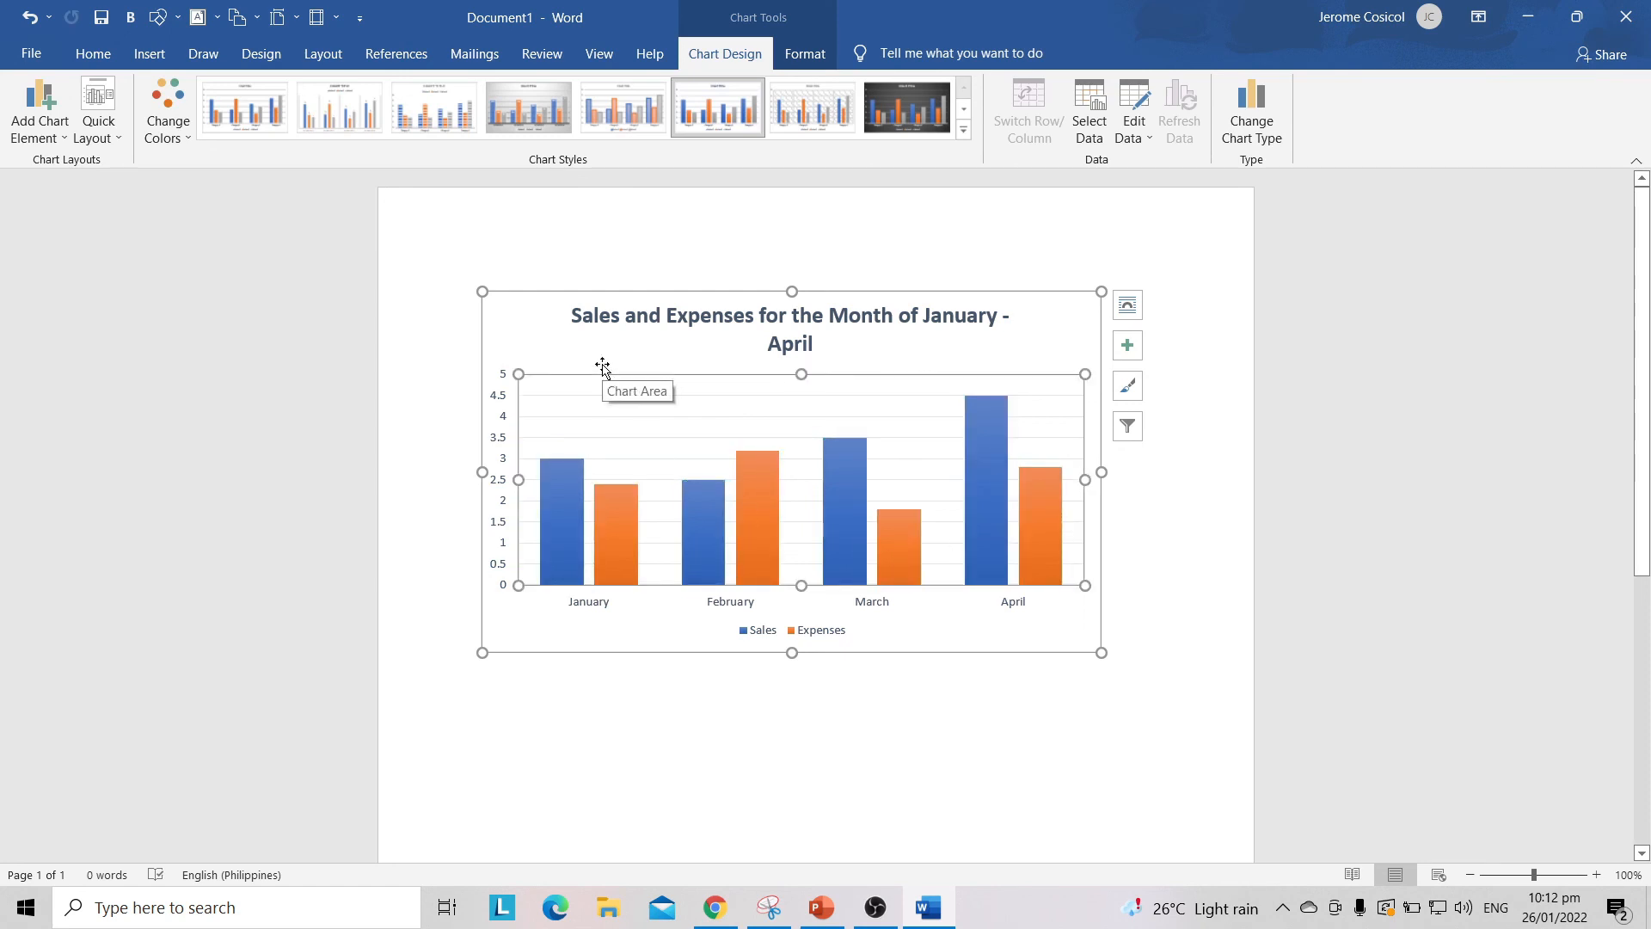
{"action": "left_click", "coordinate": [620, 353]}
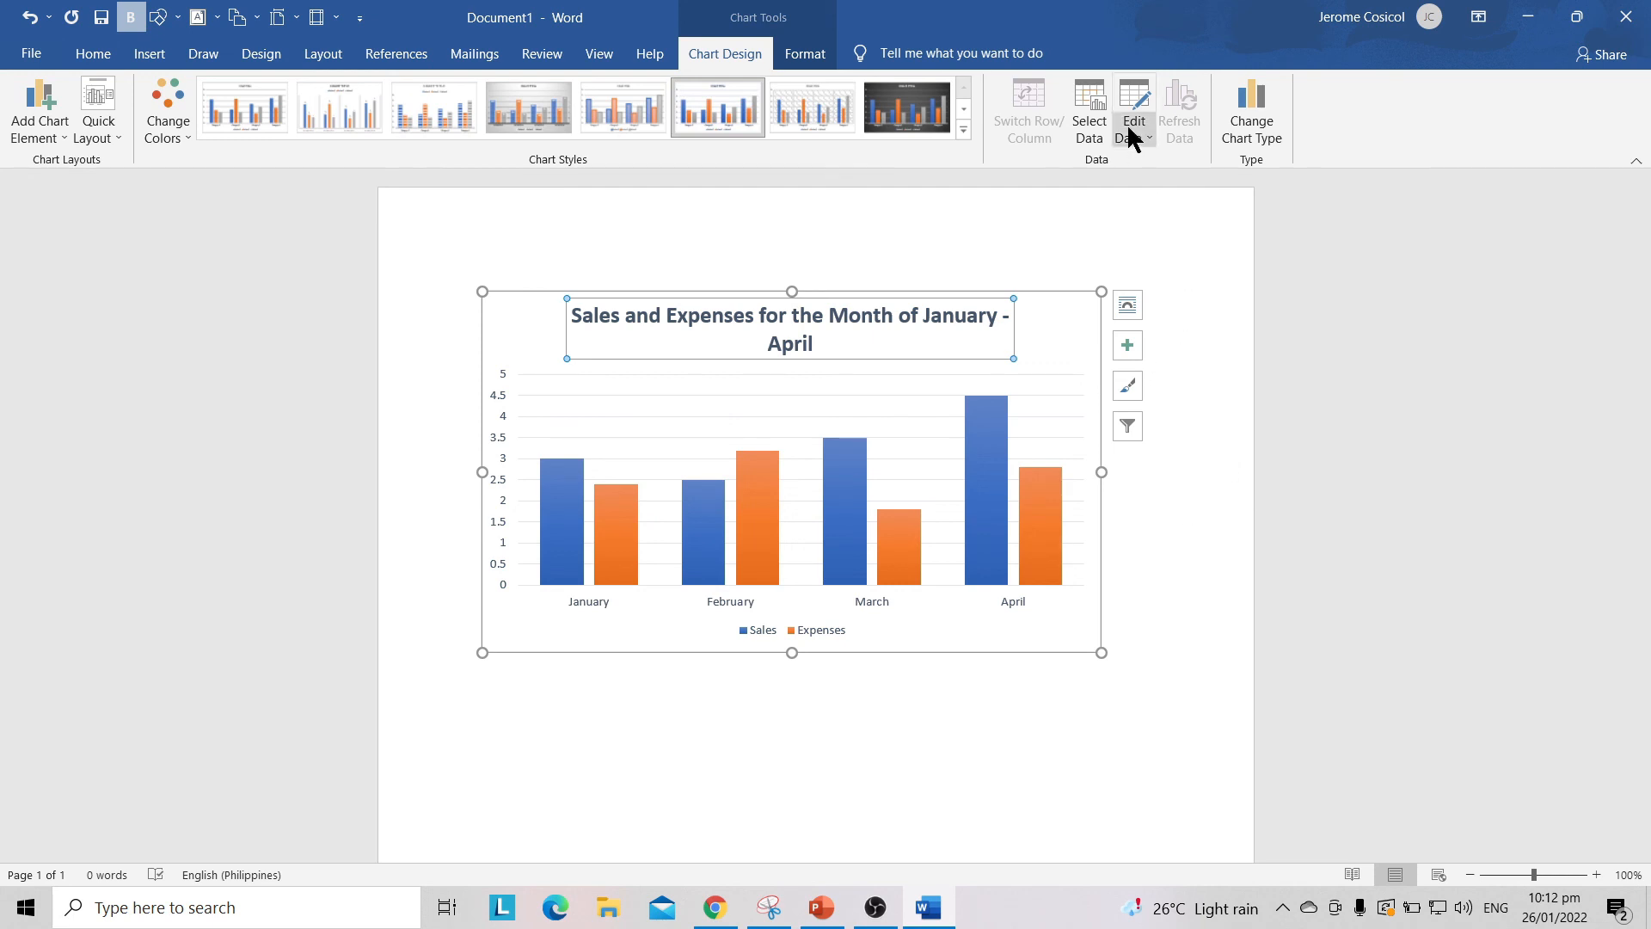
{"action": "left_click", "coordinate": [1198, 361]}
{"action": "left_click", "coordinate": [1011, 435]}
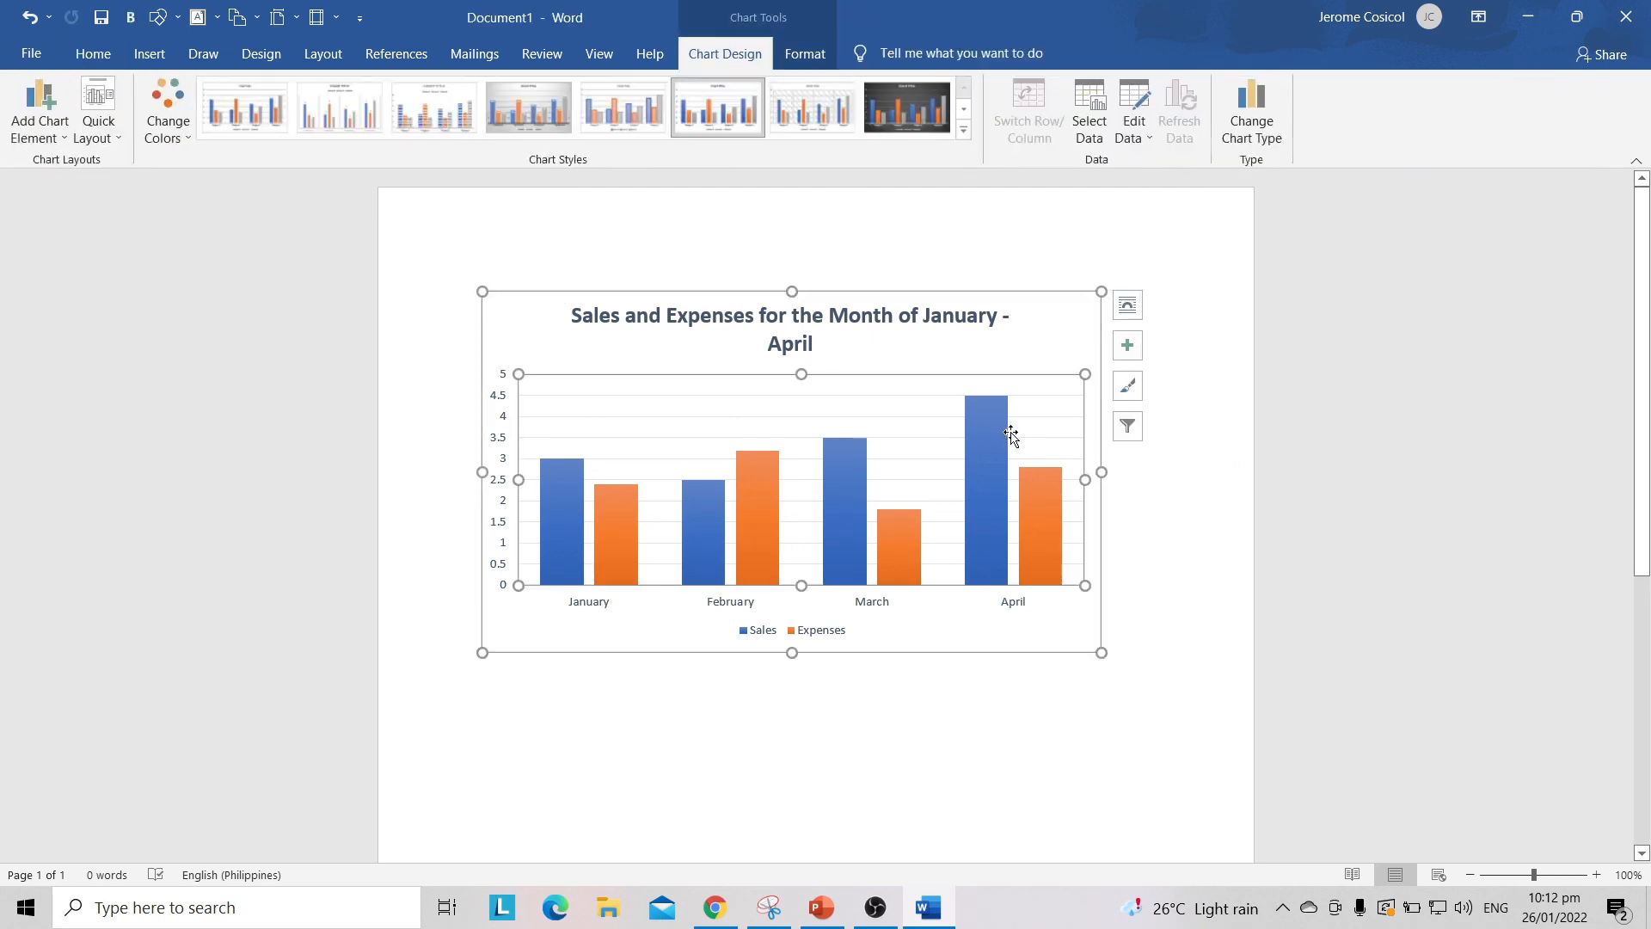
{"action": "key", "text": "ctrl+z"}
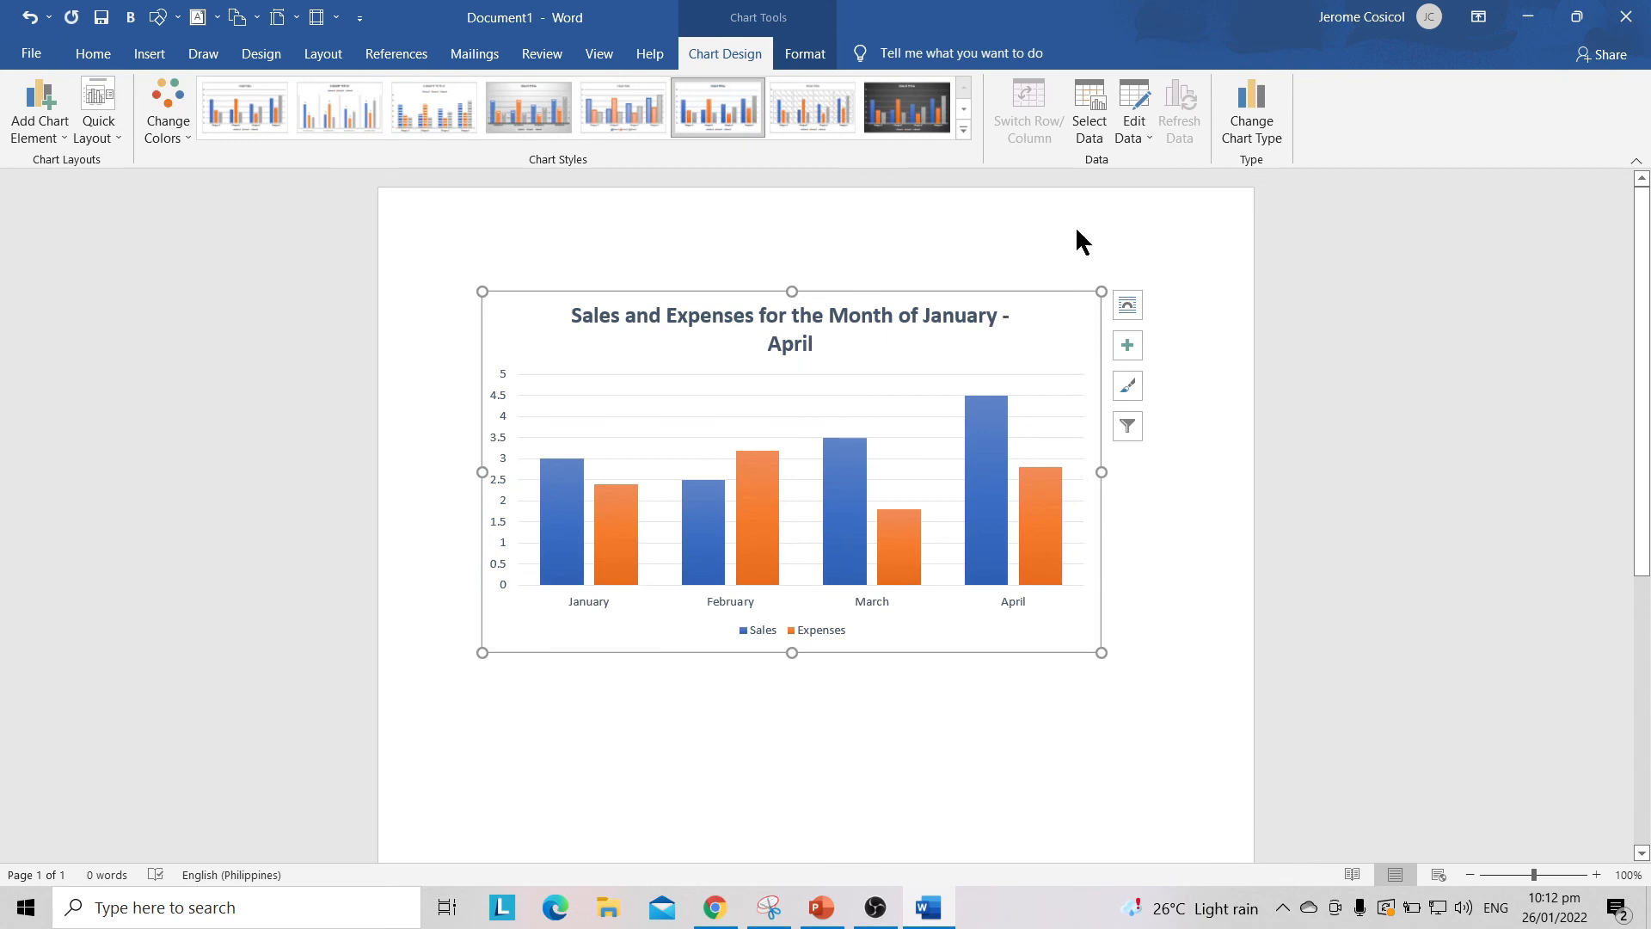
Open the chart's data in Excel, enlarge the window to examine the whole table, and close it.
{"action": "left_click", "coordinate": [1130, 137]}
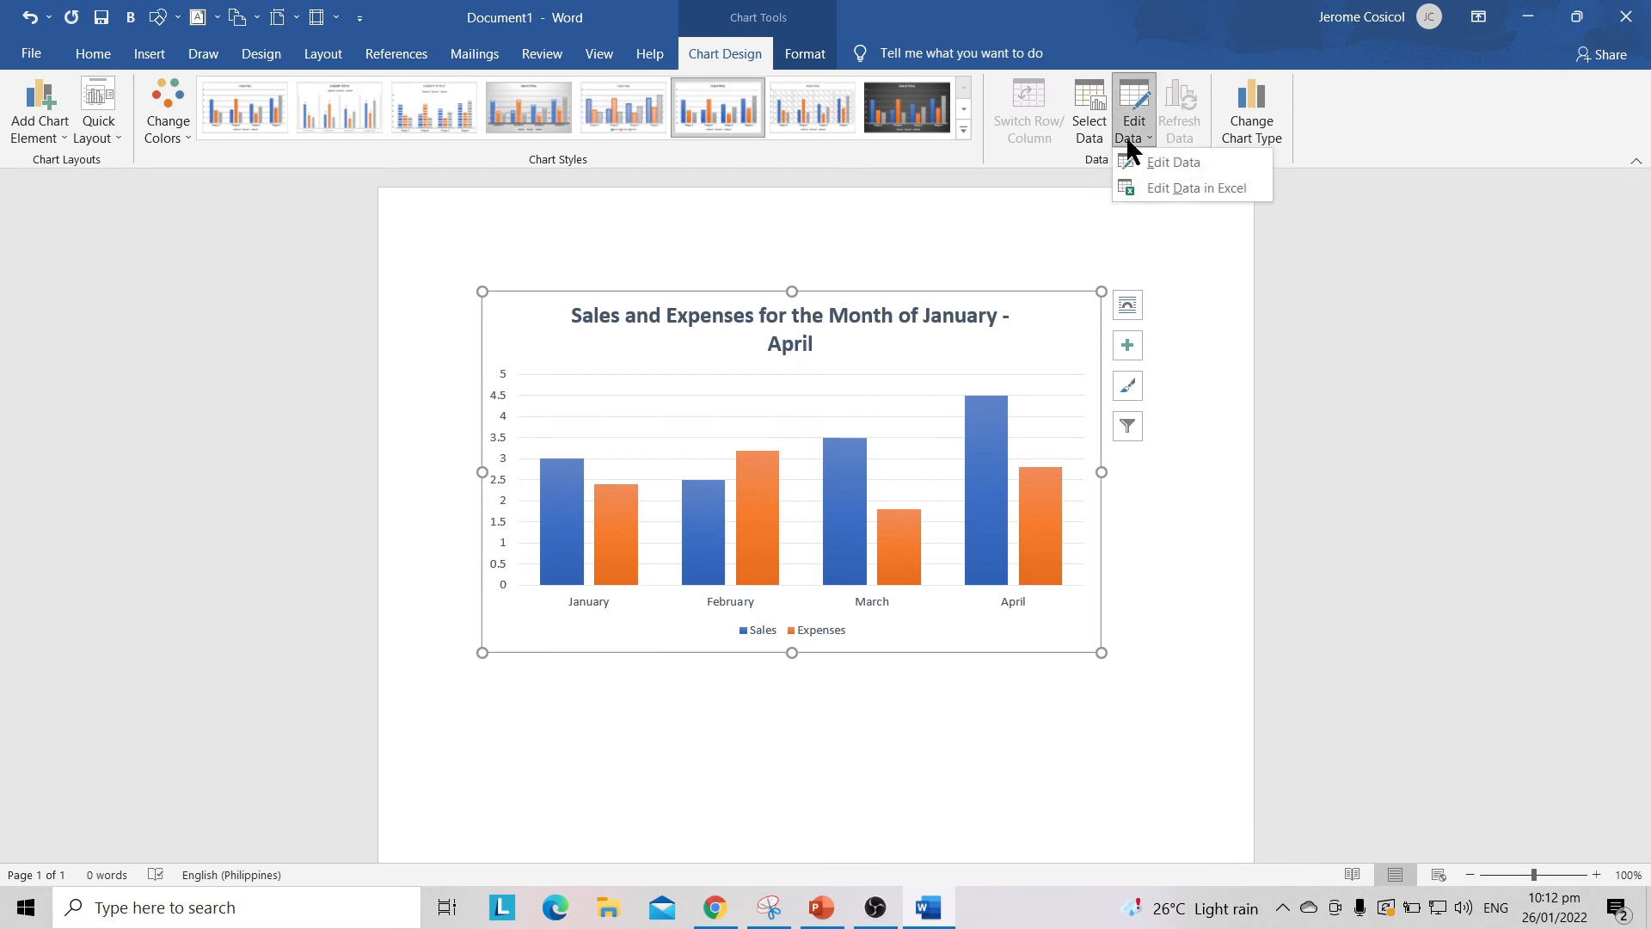
{"action": "left_click", "coordinate": [1157, 188]}
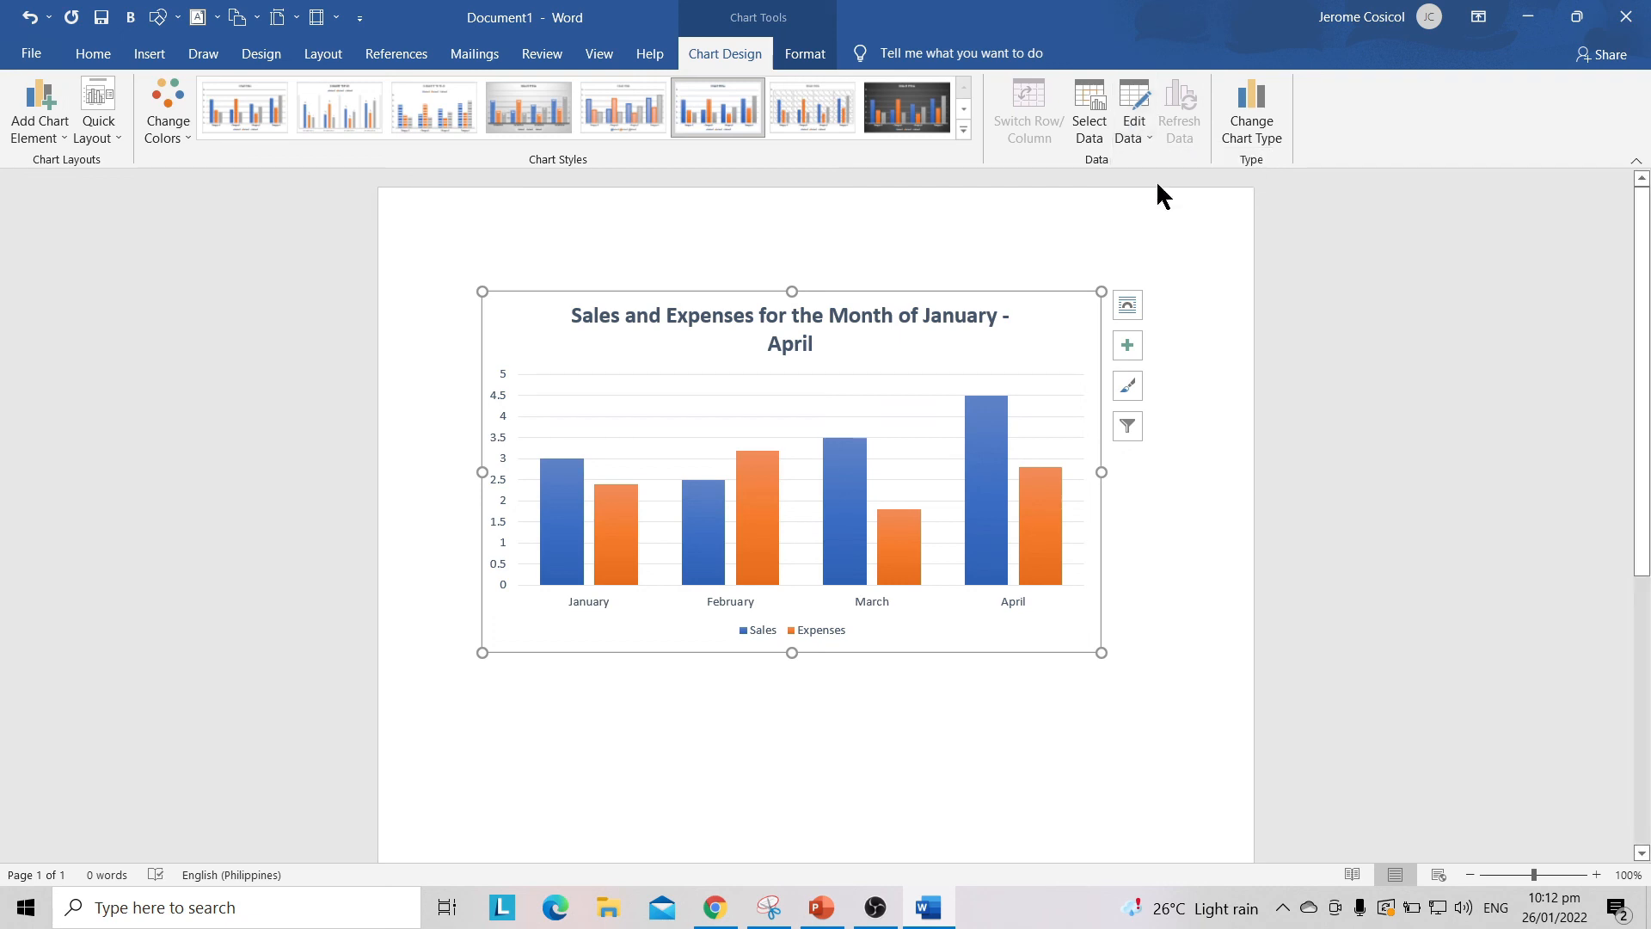
{"action": "scroll", "coordinate": [516, 218], "scroll_direction": "down", "scroll_amount": 2}
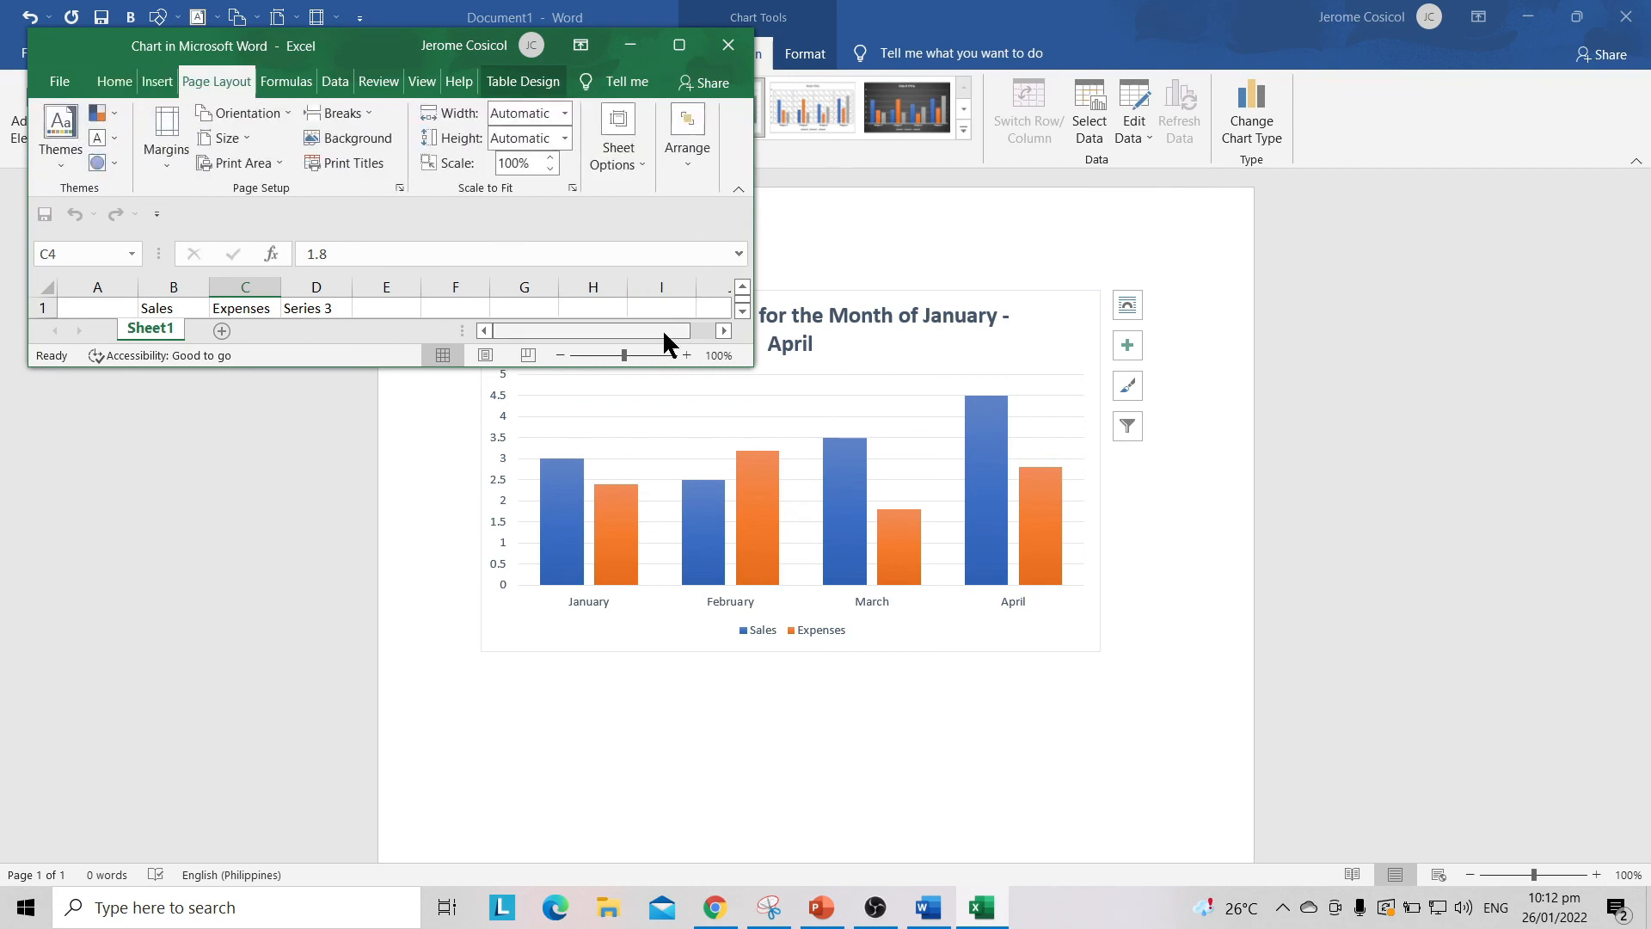
{"action": "left_click_drag", "start_coordinate": [662, 329], "coordinate": [688, 325]}
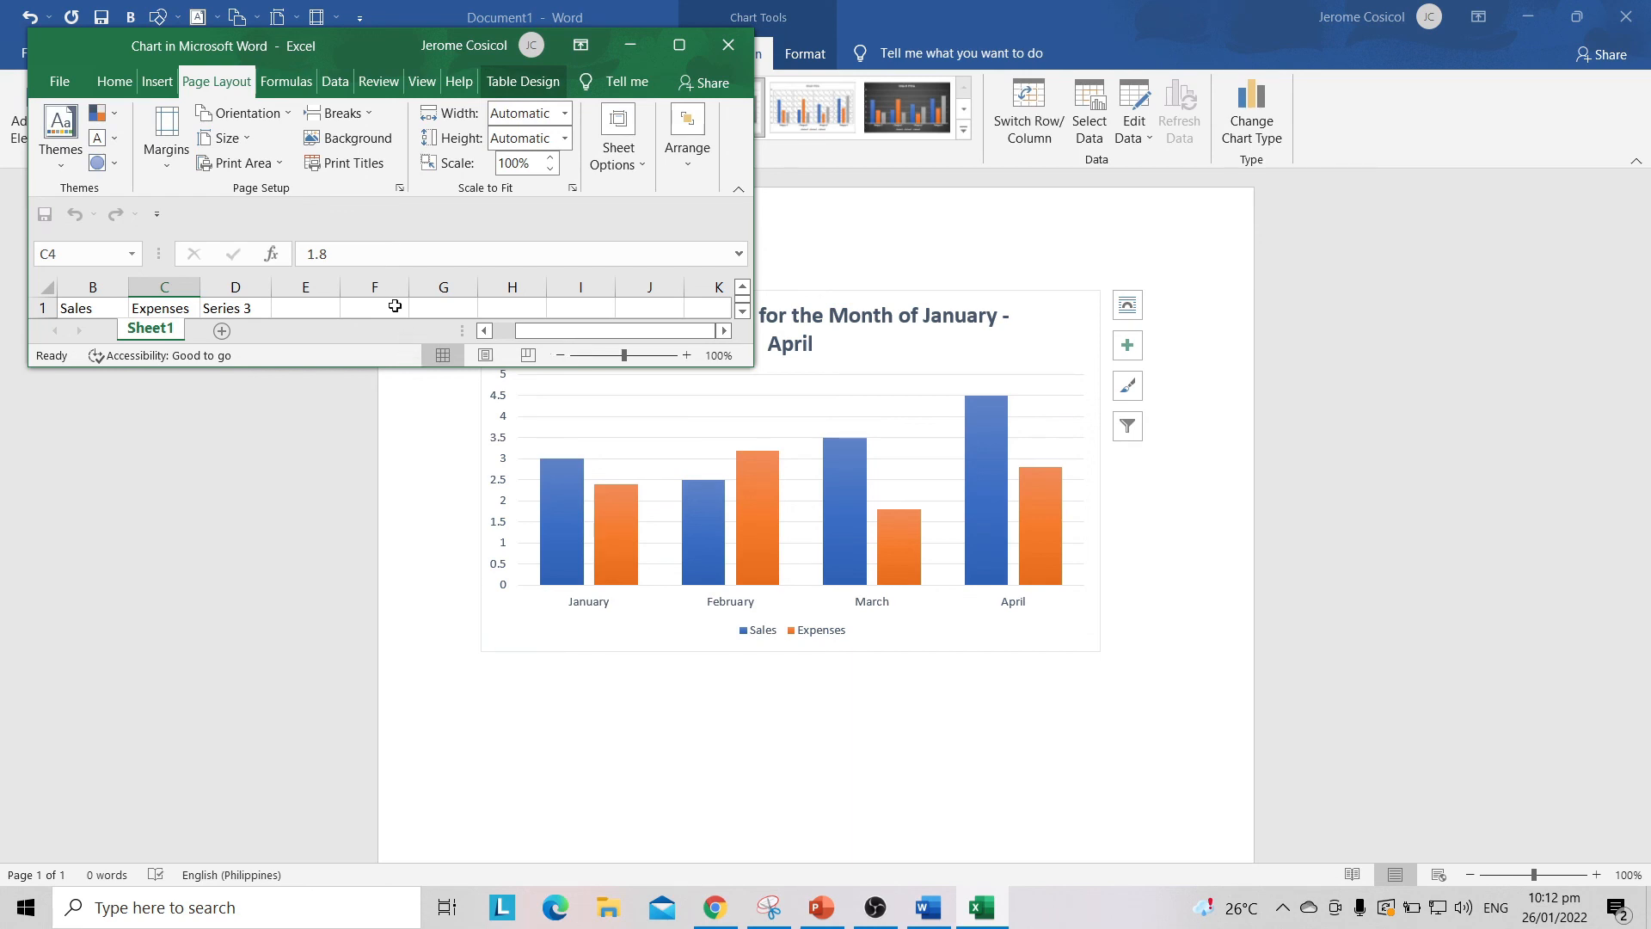
{"action": "left_click", "coordinate": [742, 311]}
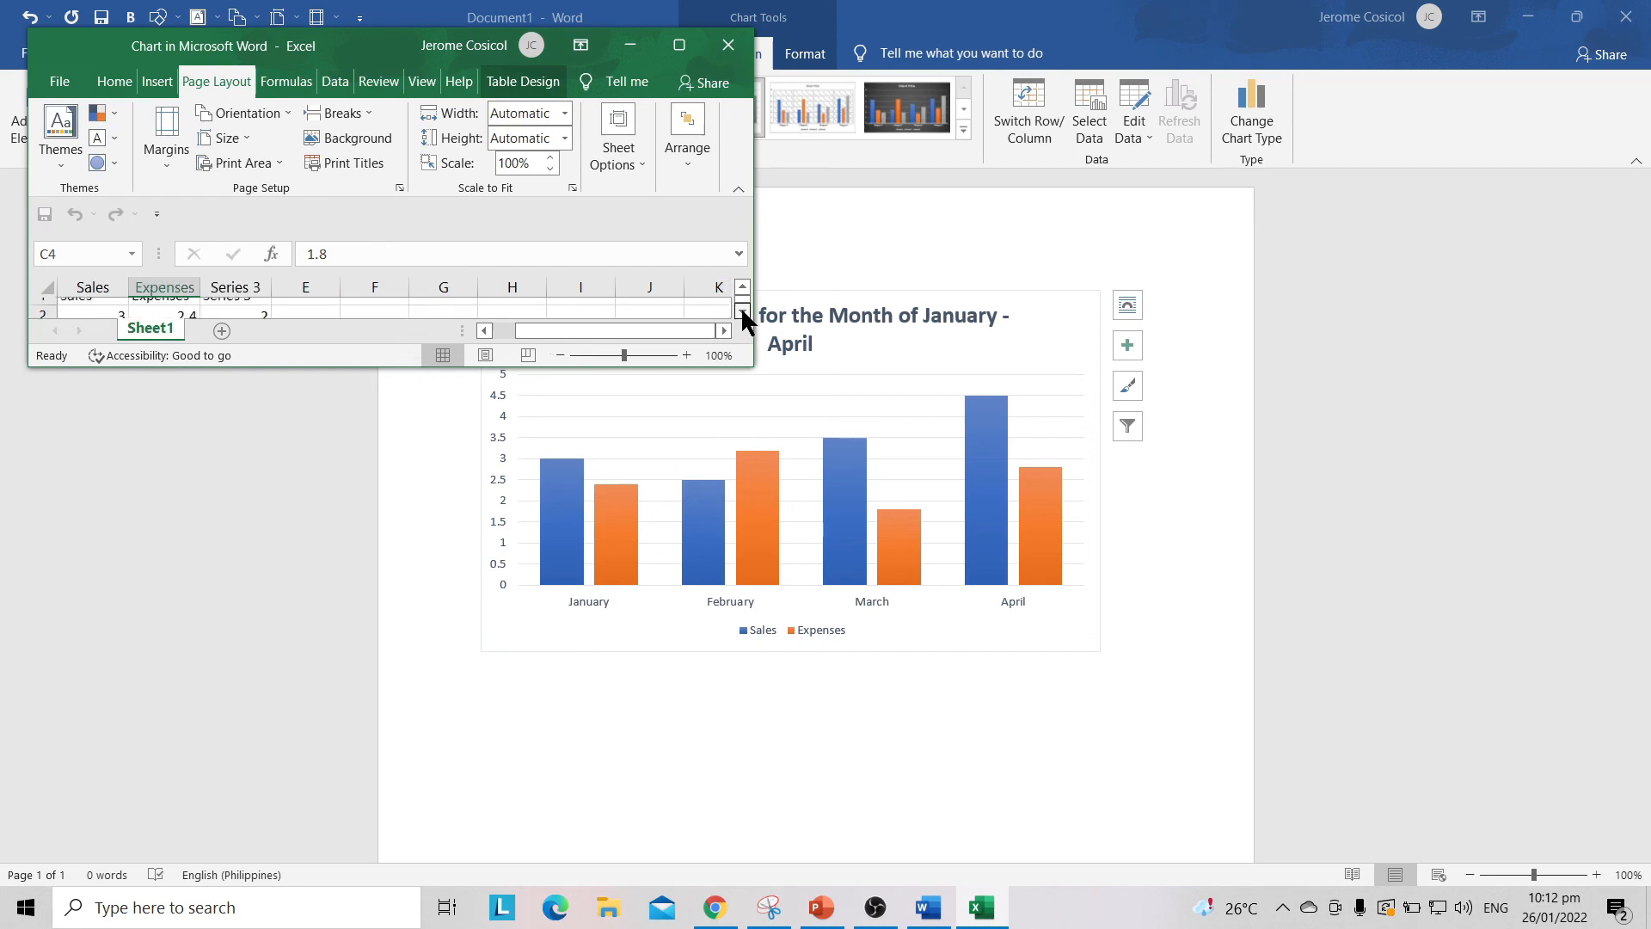
{"action": "left_click", "coordinate": [742, 311]}
{"action": "left_click", "coordinate": [742, 311]}
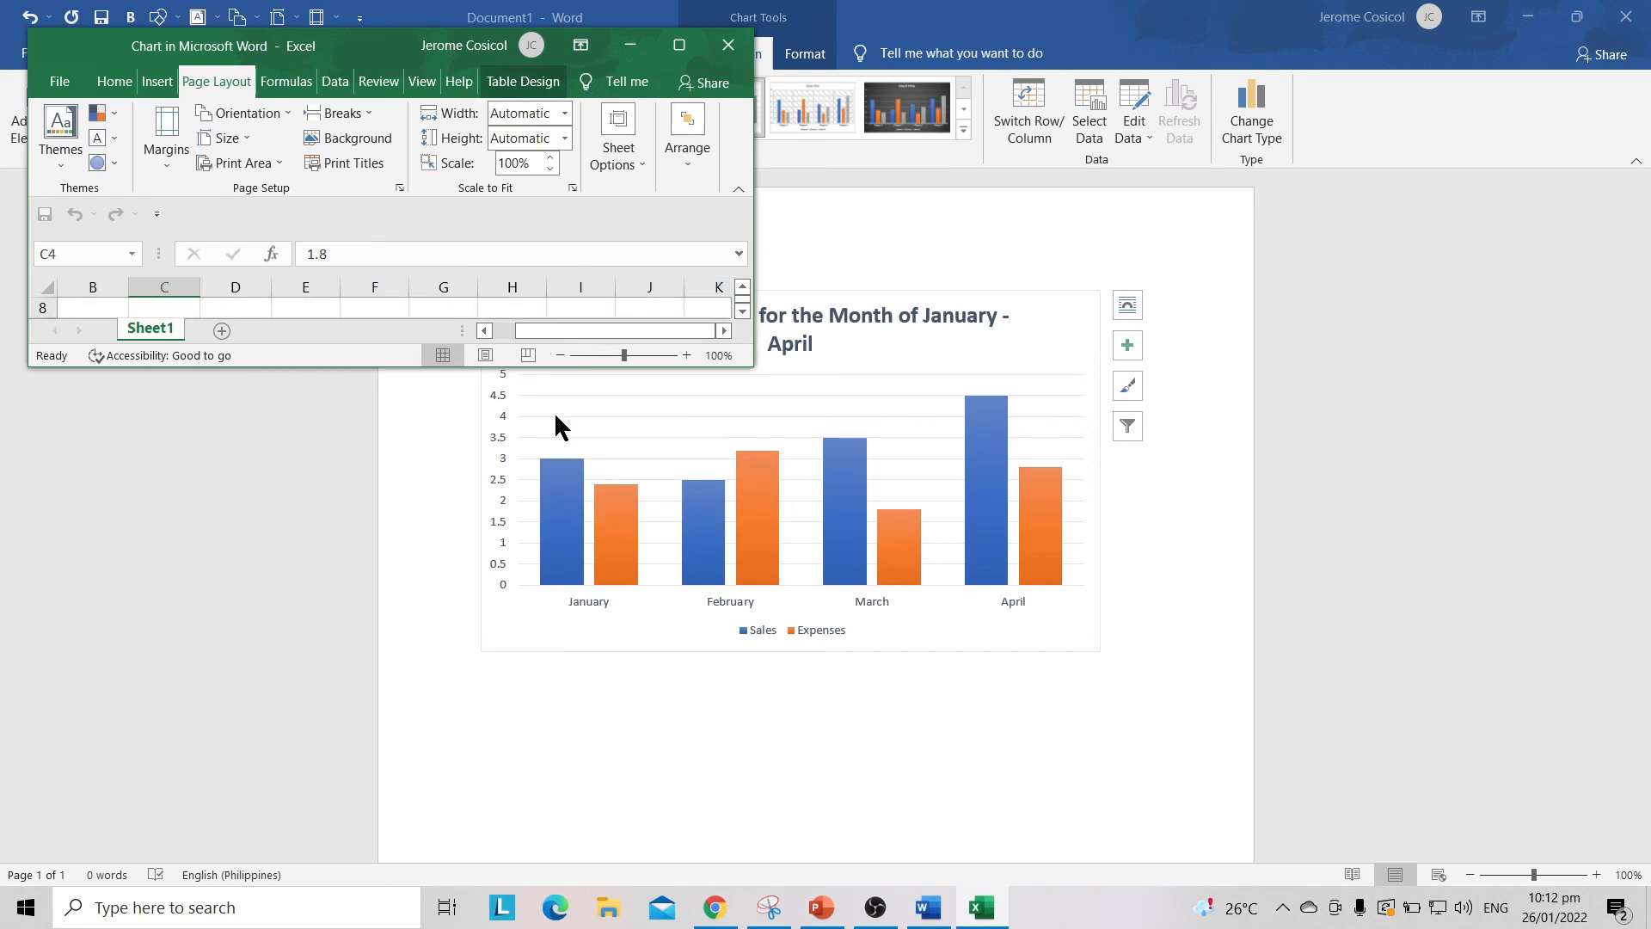
{"action": "left_click_drag", "start_coordinate": [391, 368], "coordinate": [357, 536]}
{"action": "left_click_drag", "start_coordinate": [735, 426], "coordinate": [733, 314]}
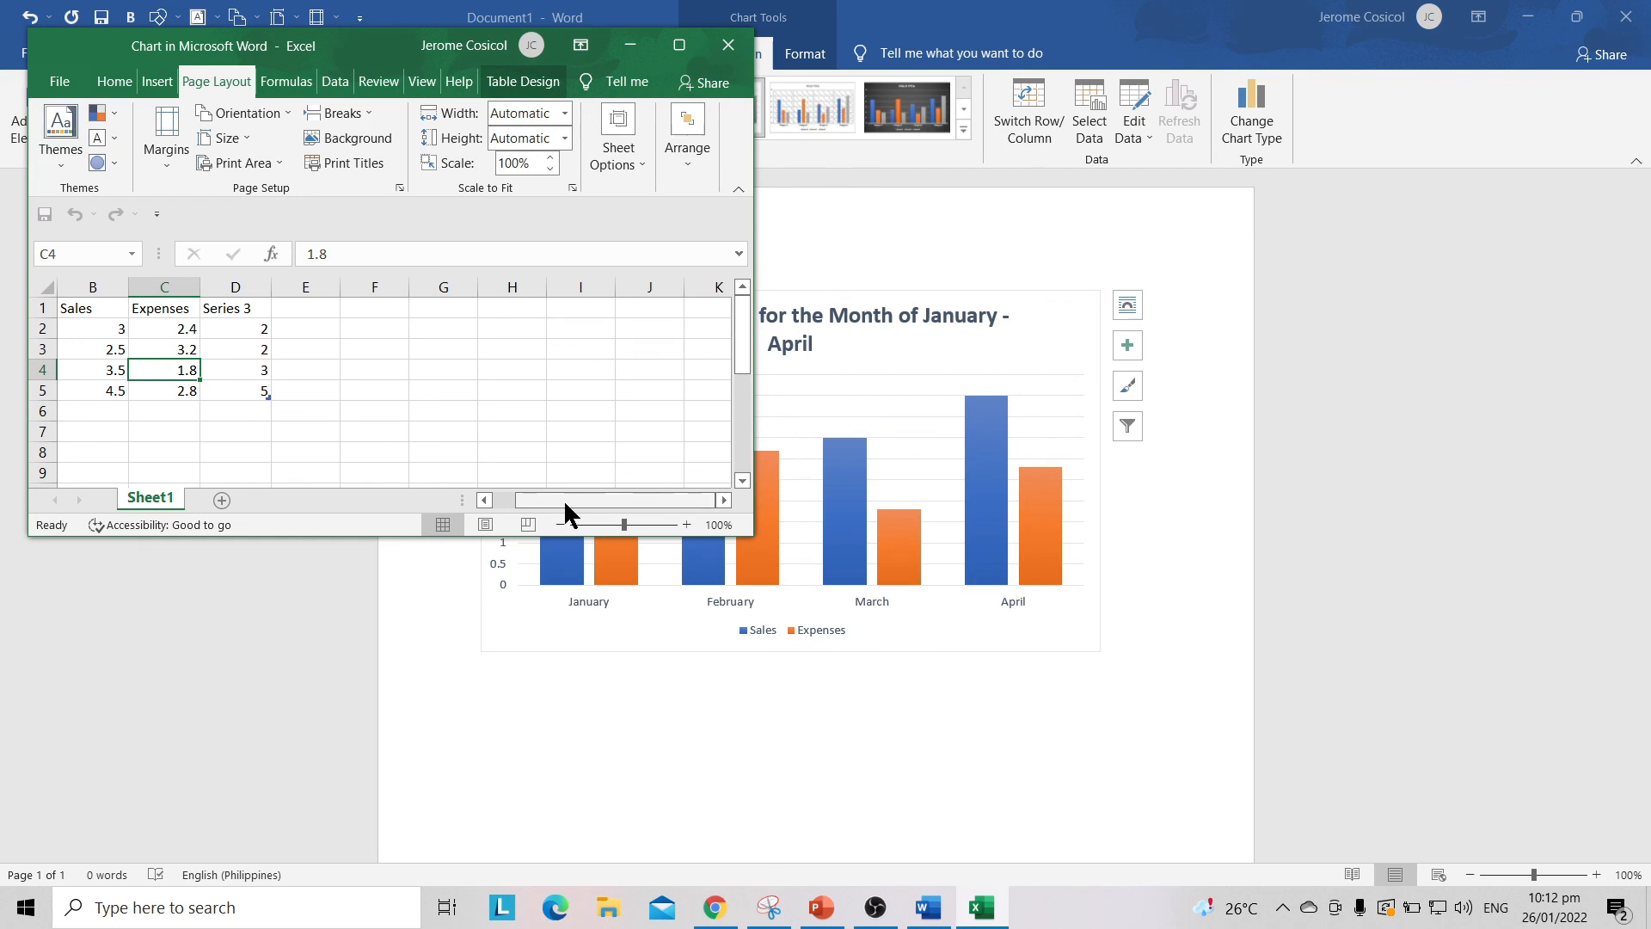
{"action": "left_click_drag", "start_coordinate": [564, 499], "coordinate": [468, 495]}
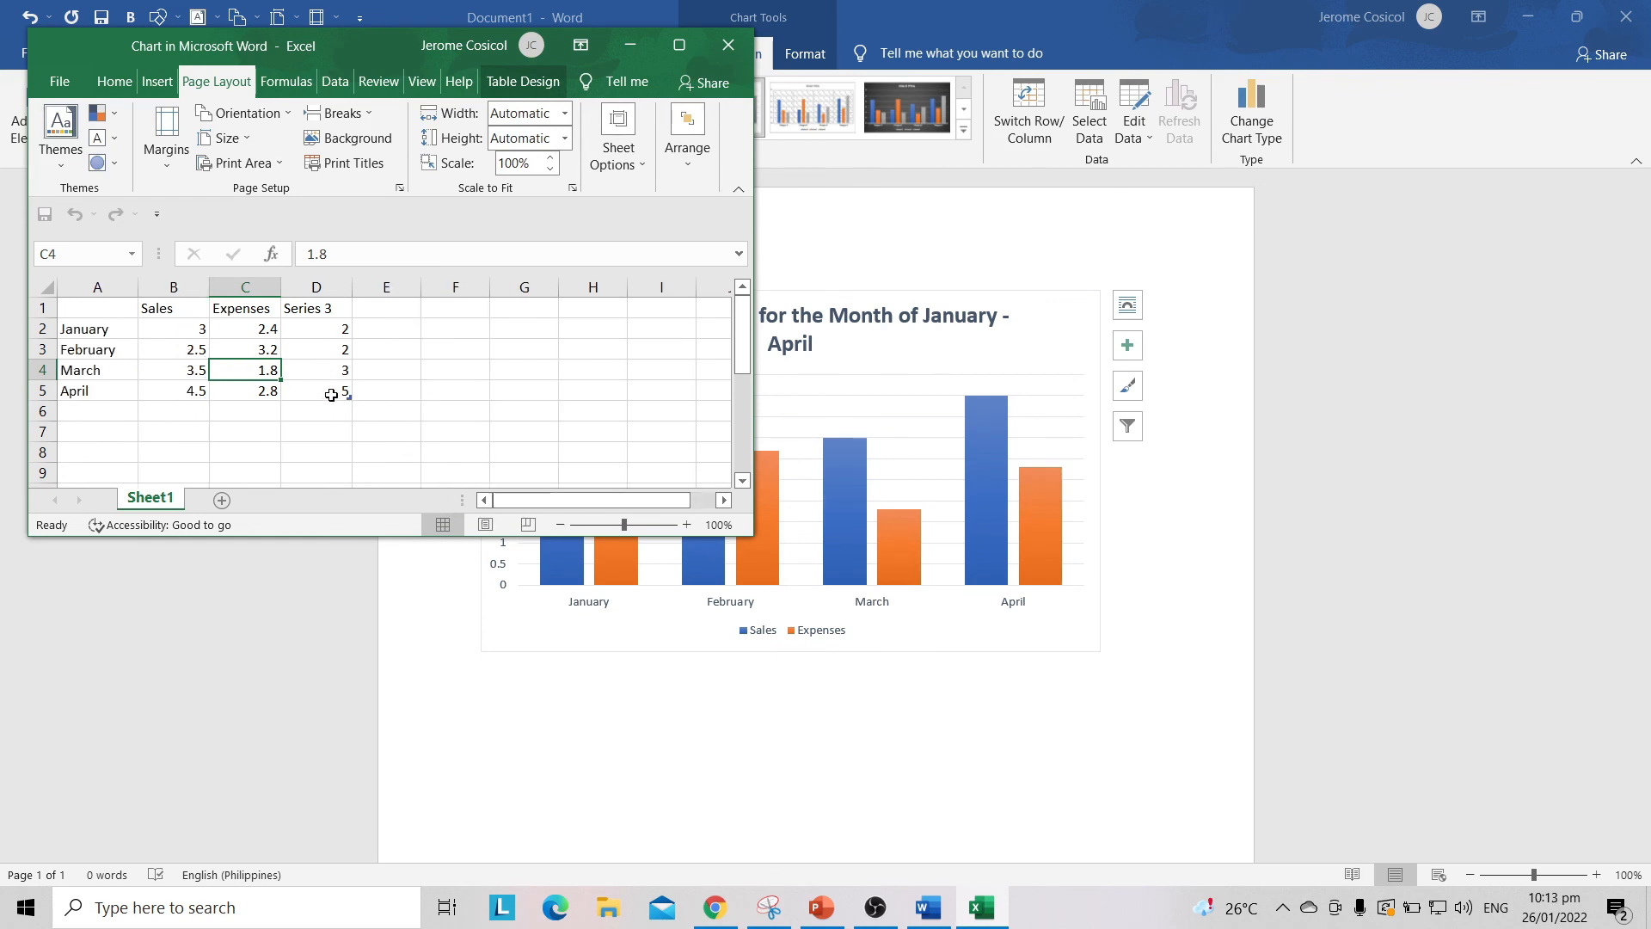
{"action": "left_click", "coordinate": [724, 42]}
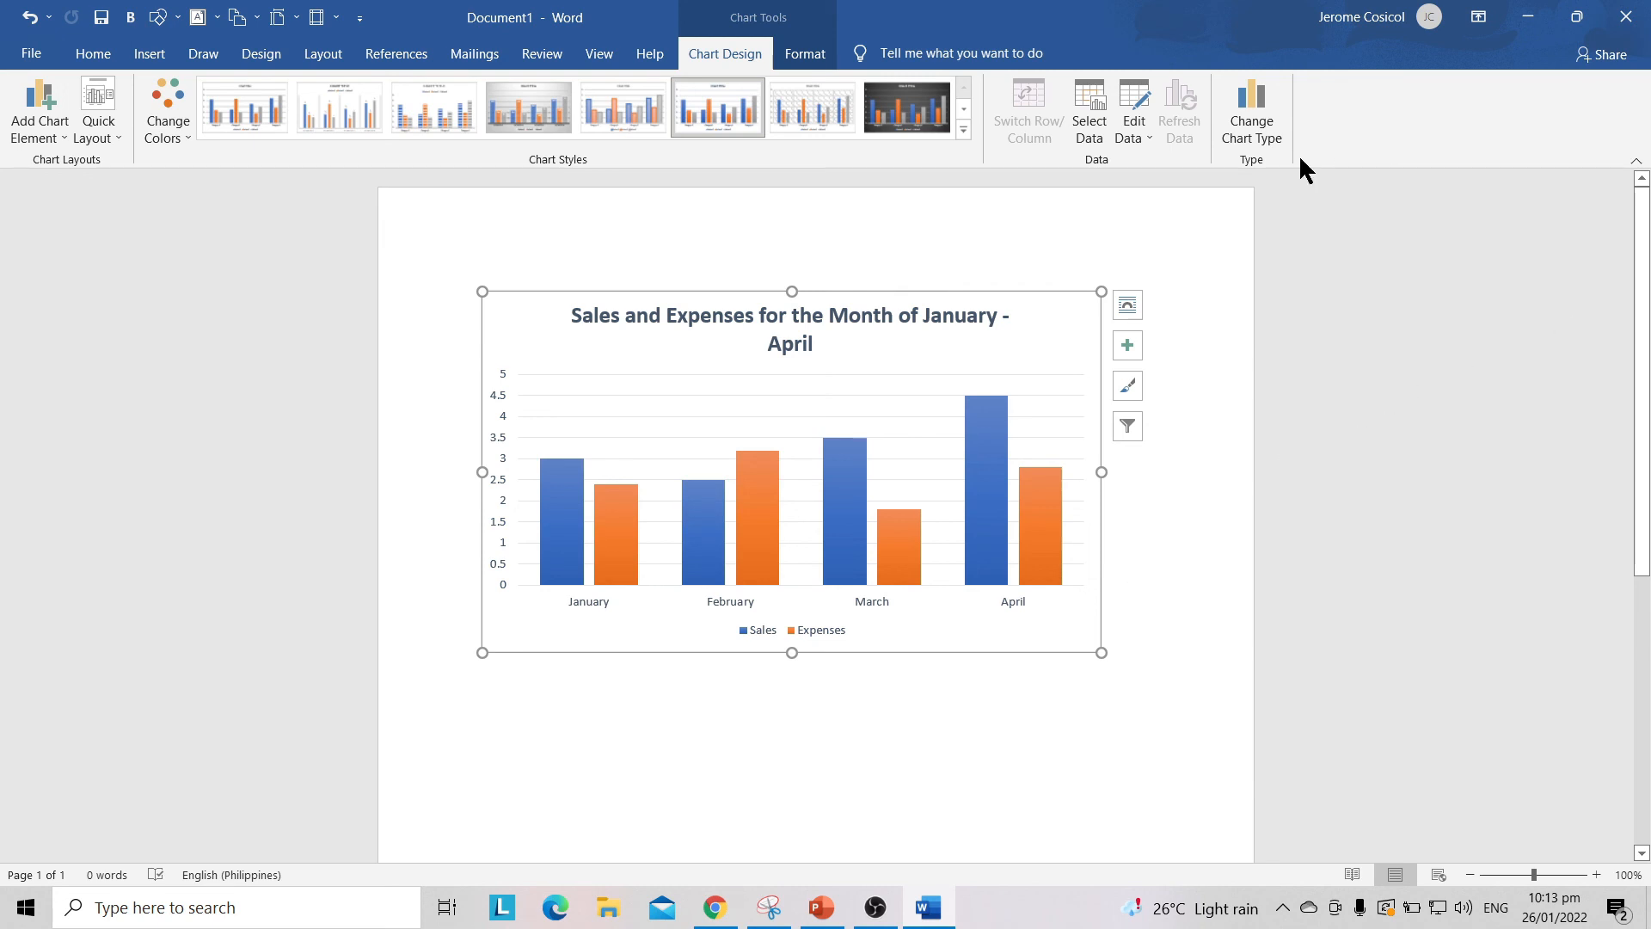
Change the chart type from Clustered Column to Line.
{"action": "left_click", "coordinate": [1250, 115]}
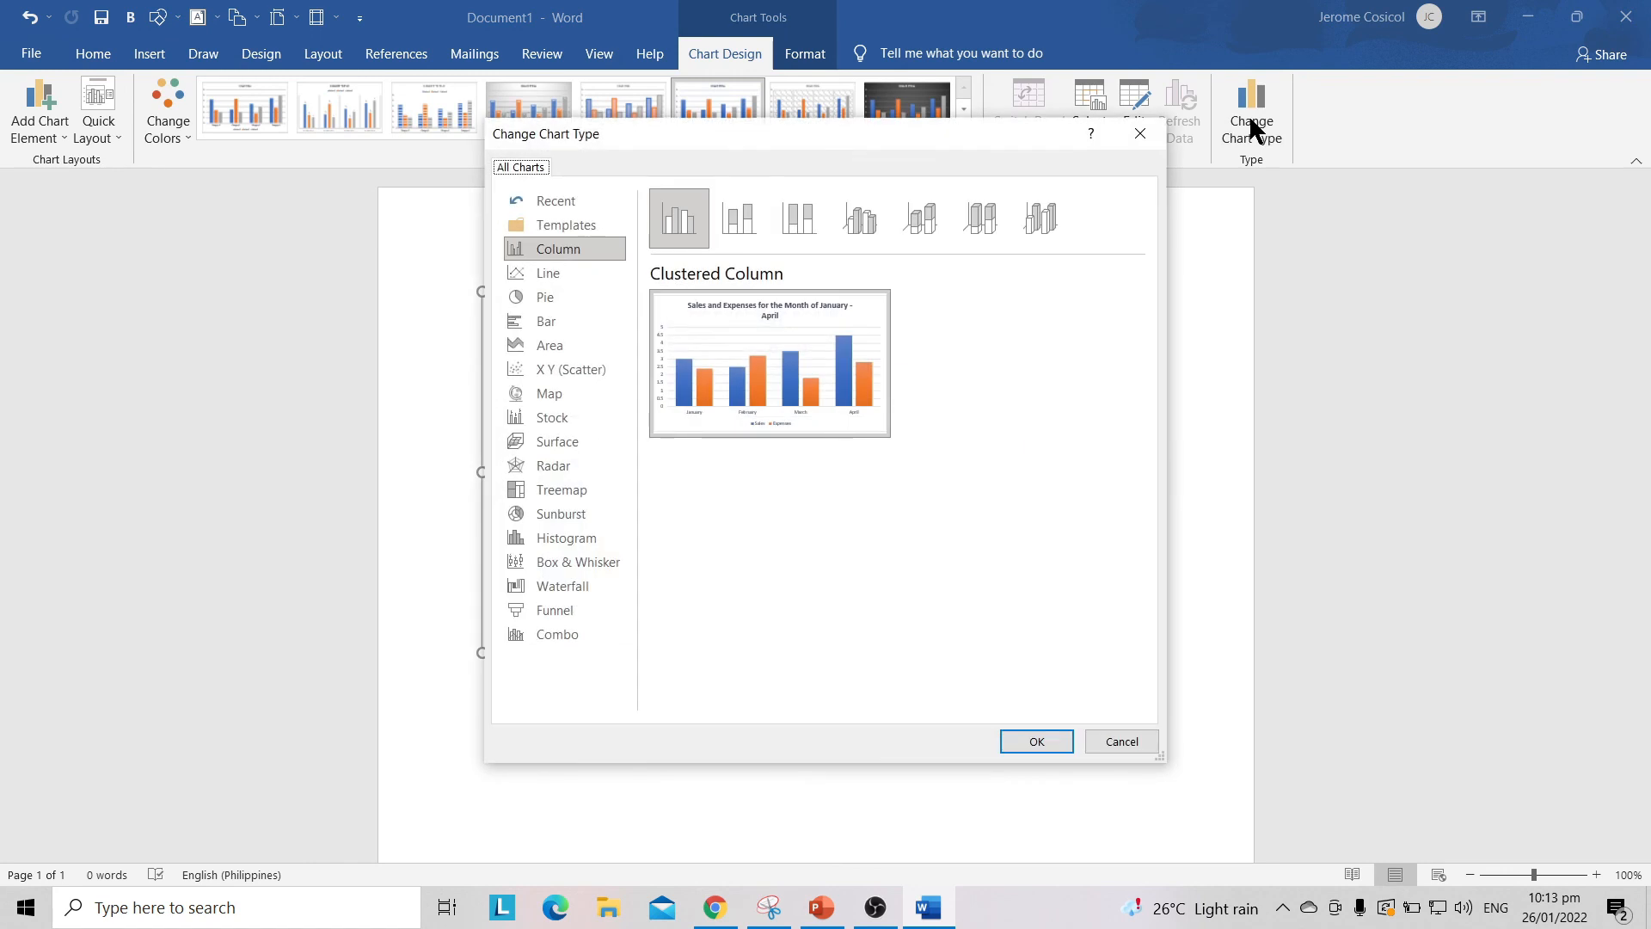
{"action": "left_click", "coordinate": [572, 273]}
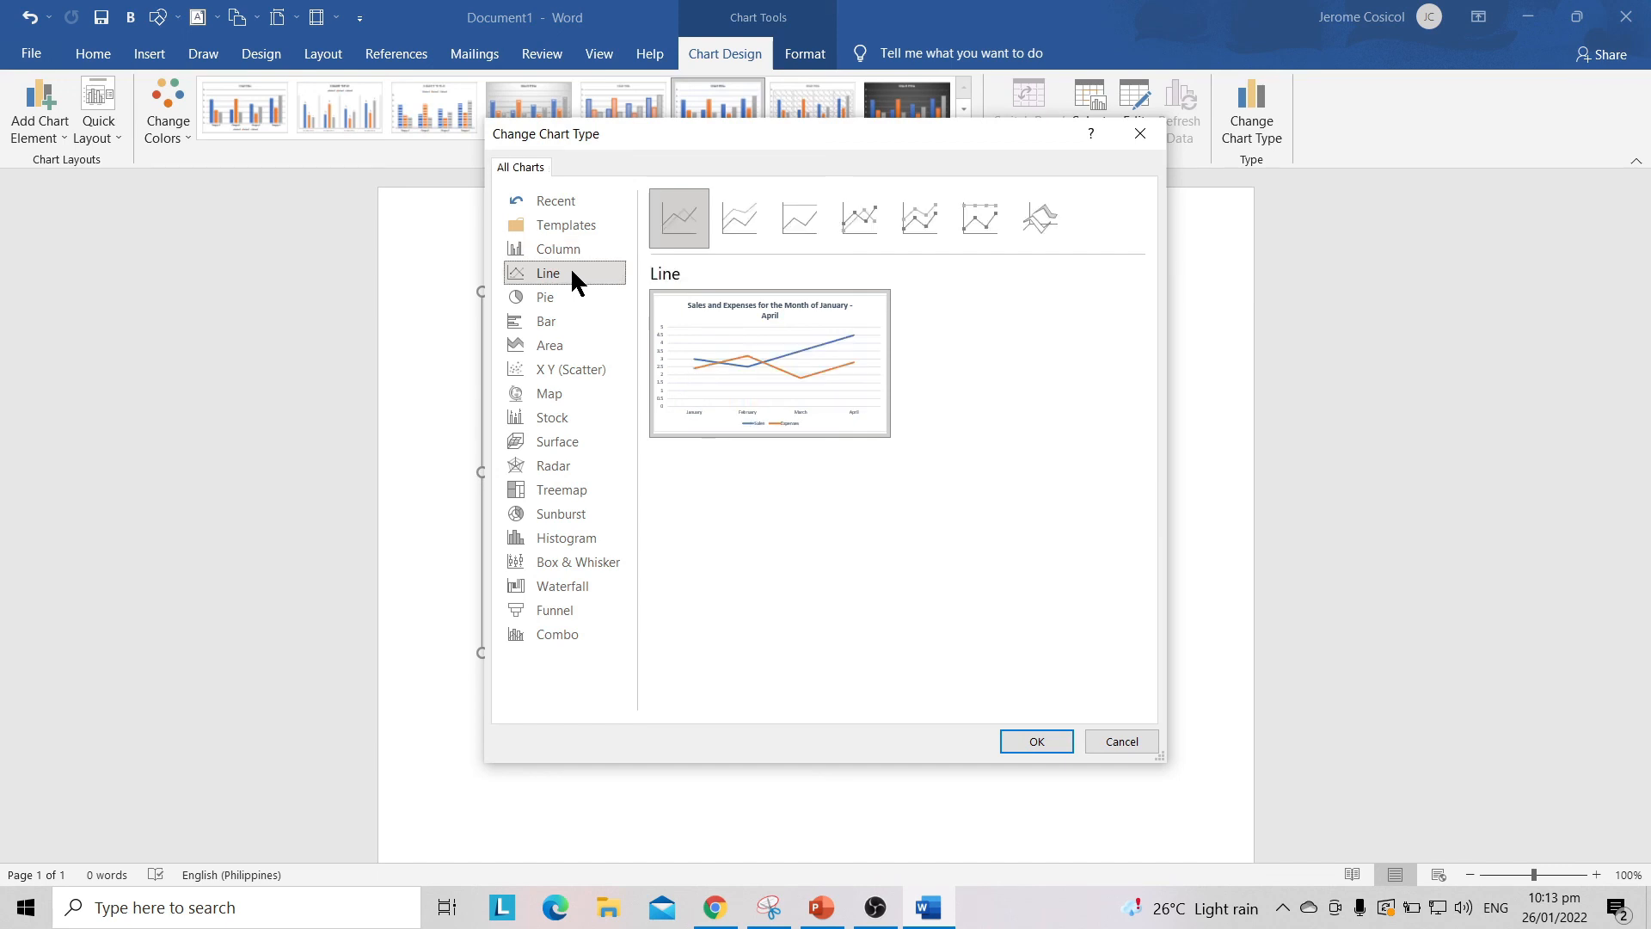
{"action": "left_click", "coordinate": [1038, 745]}
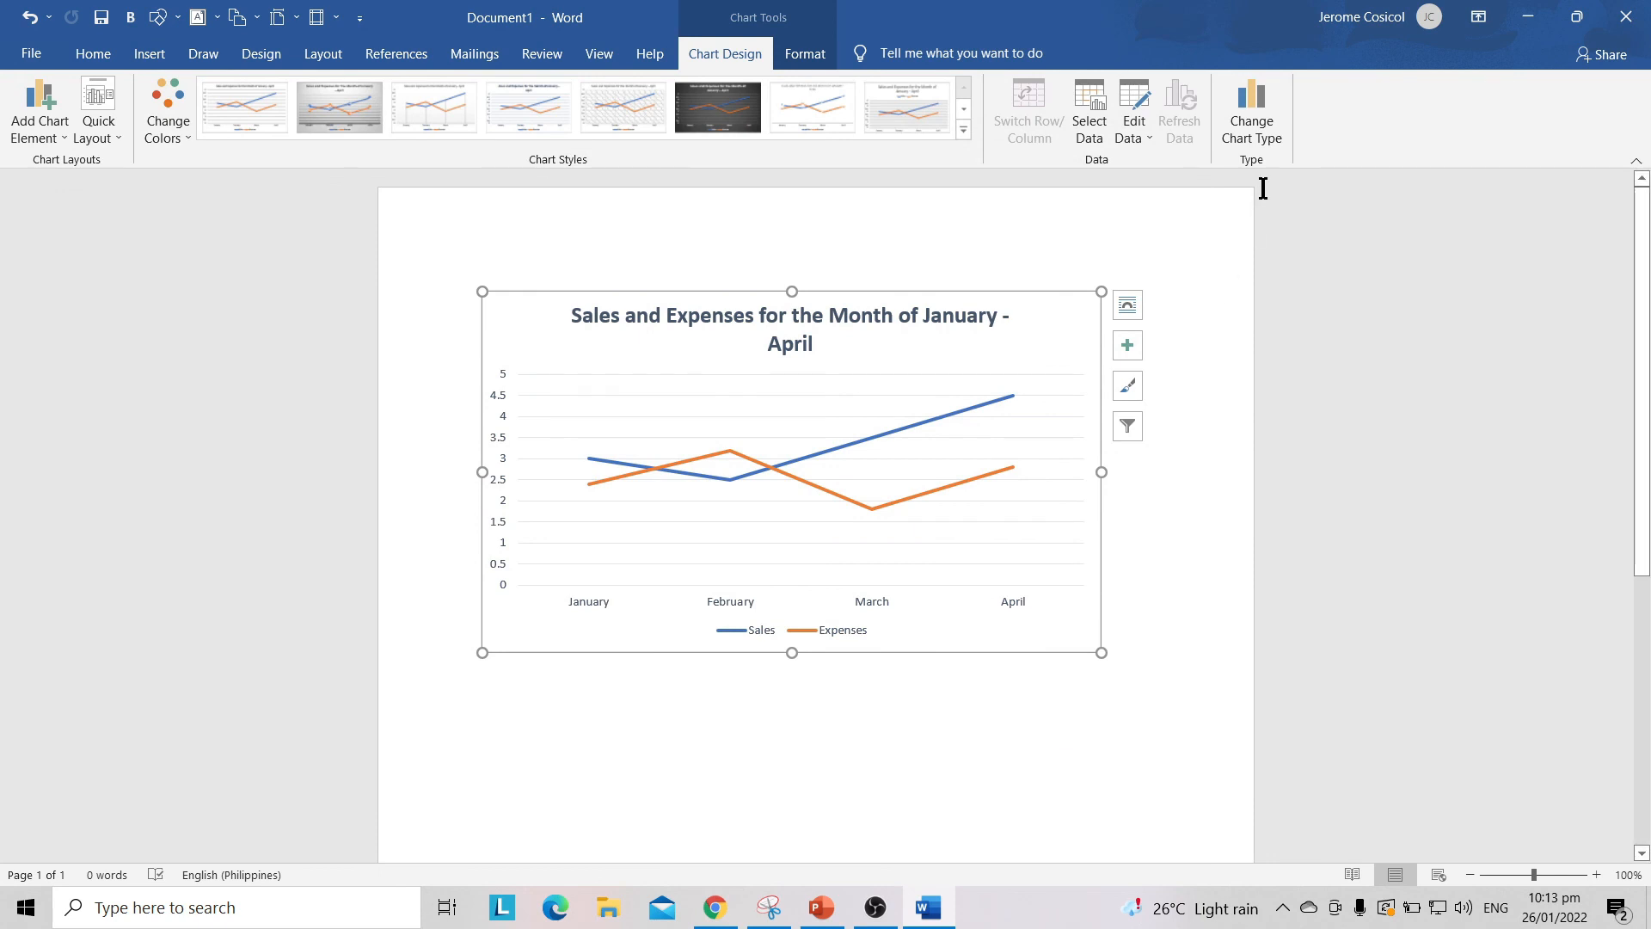
Change the chart type to Clustered Bar.
{"action": "left_click", "coordinate": [1253, 129]}
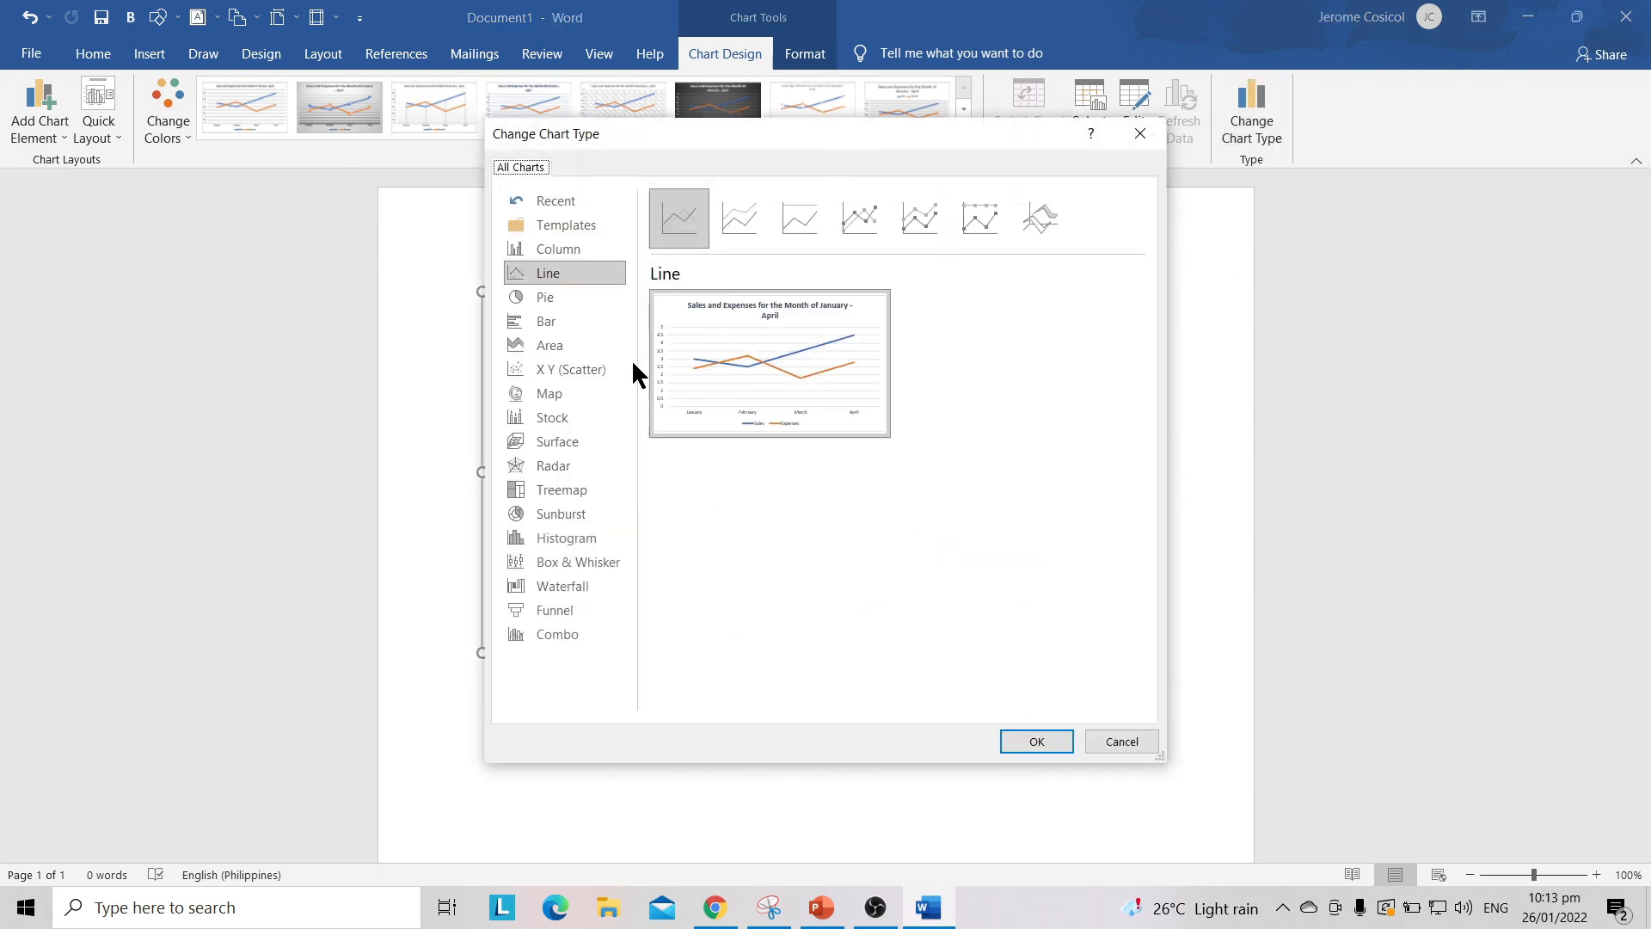
{"action": "left_click", "coordinate": [561, 323]}
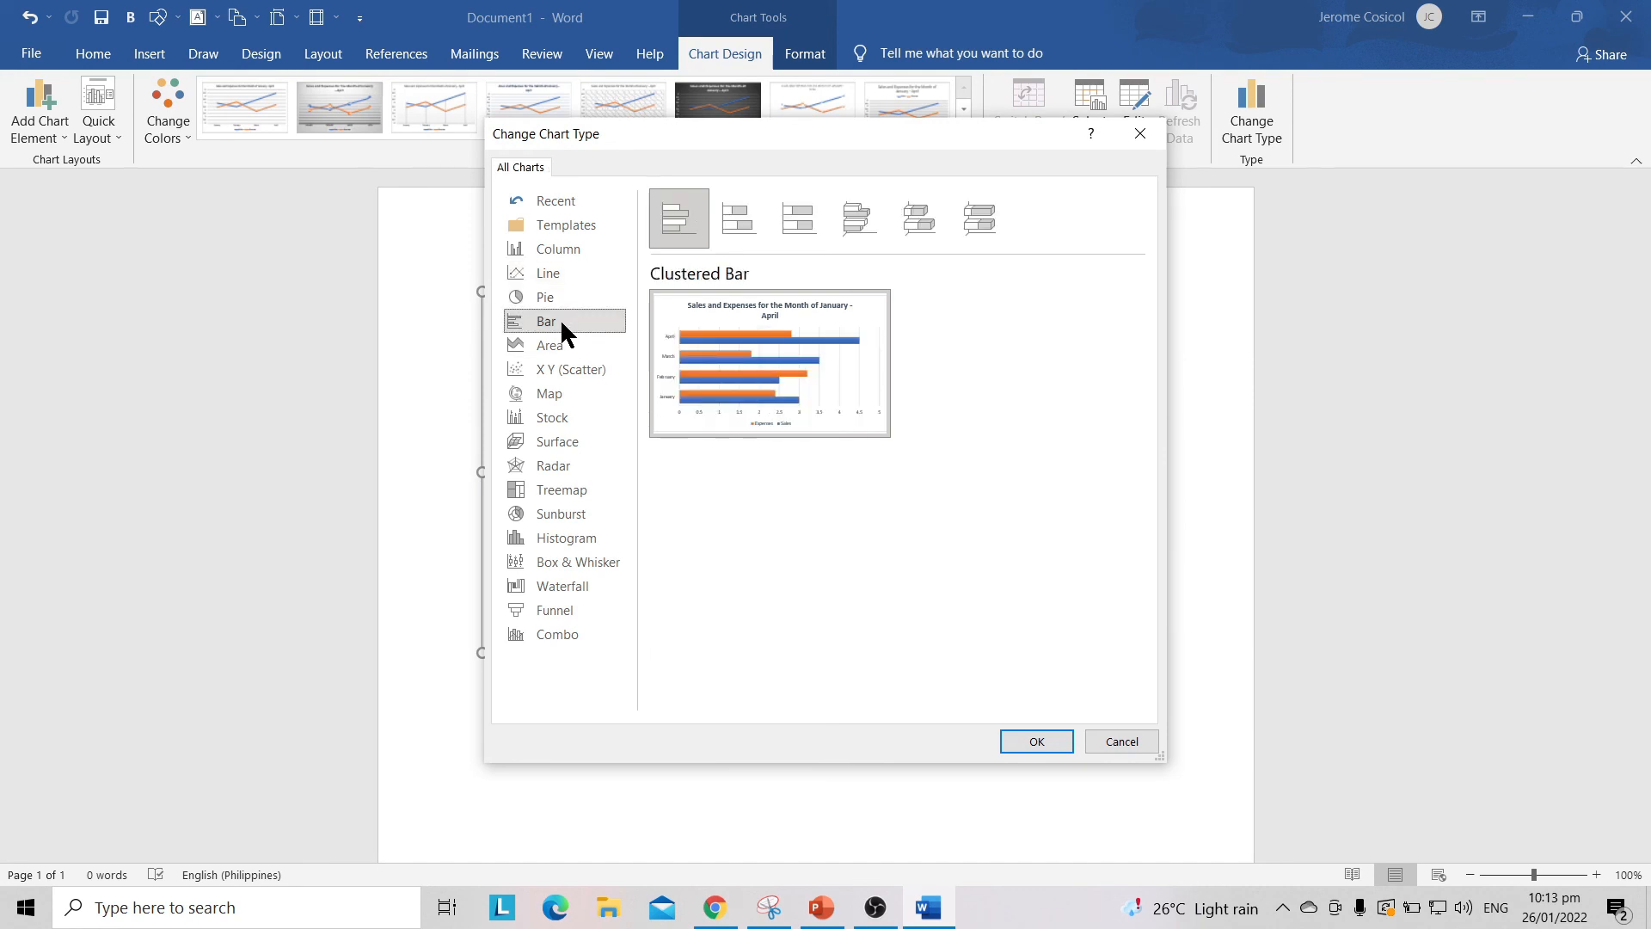
{"action": "left_click", "coordinate": [1032, 743]}
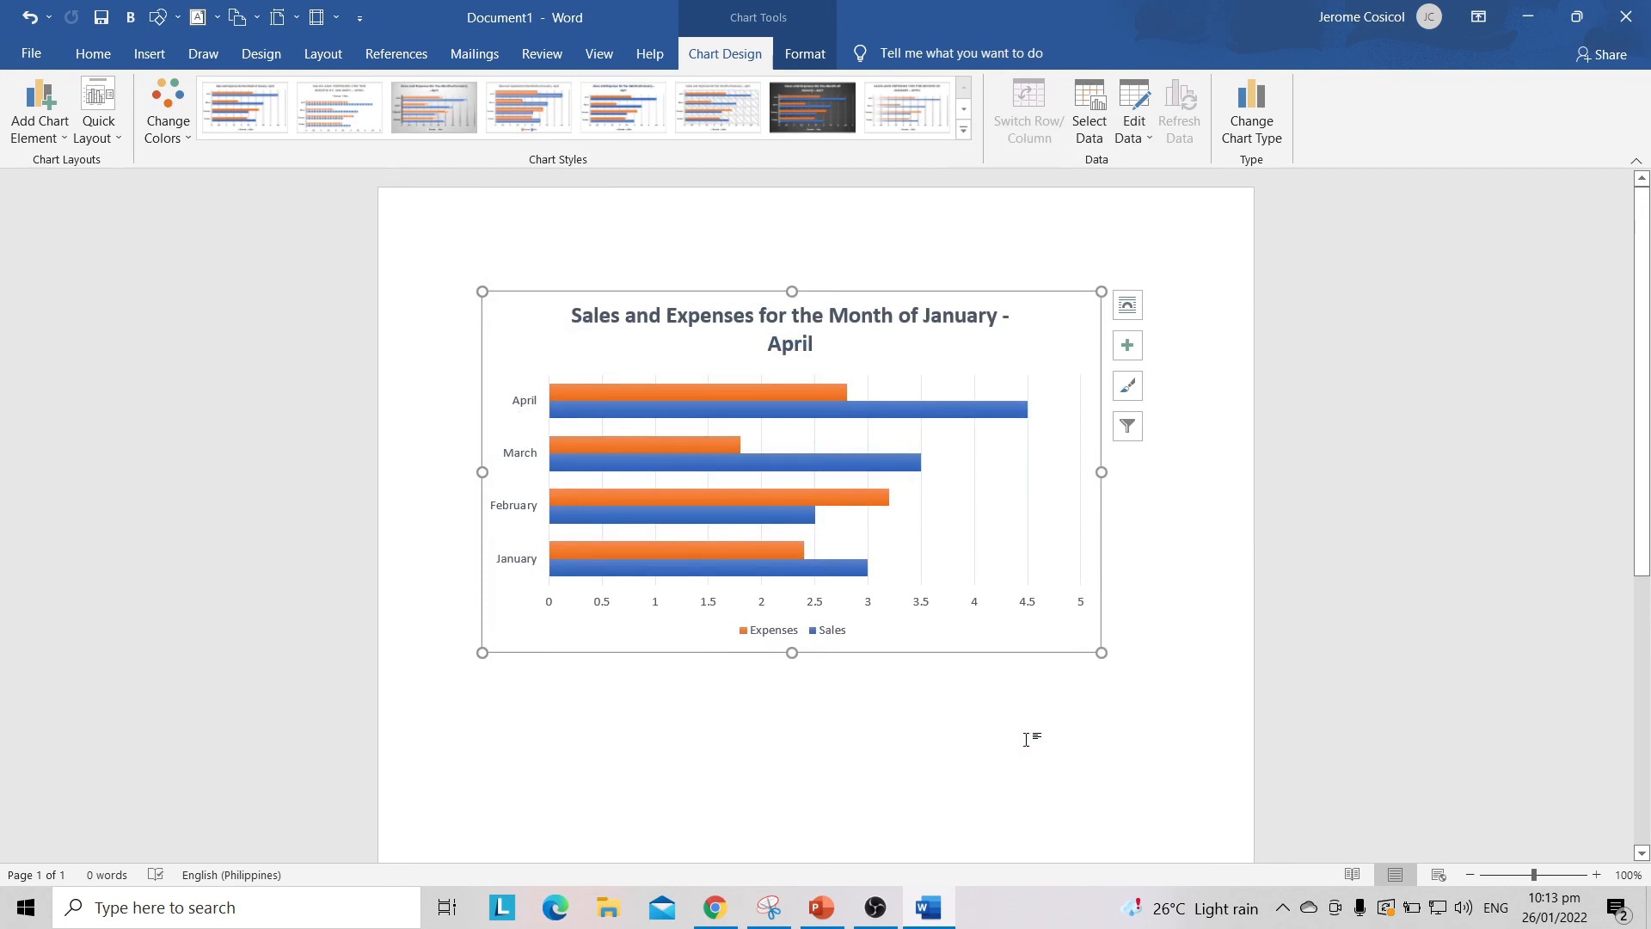